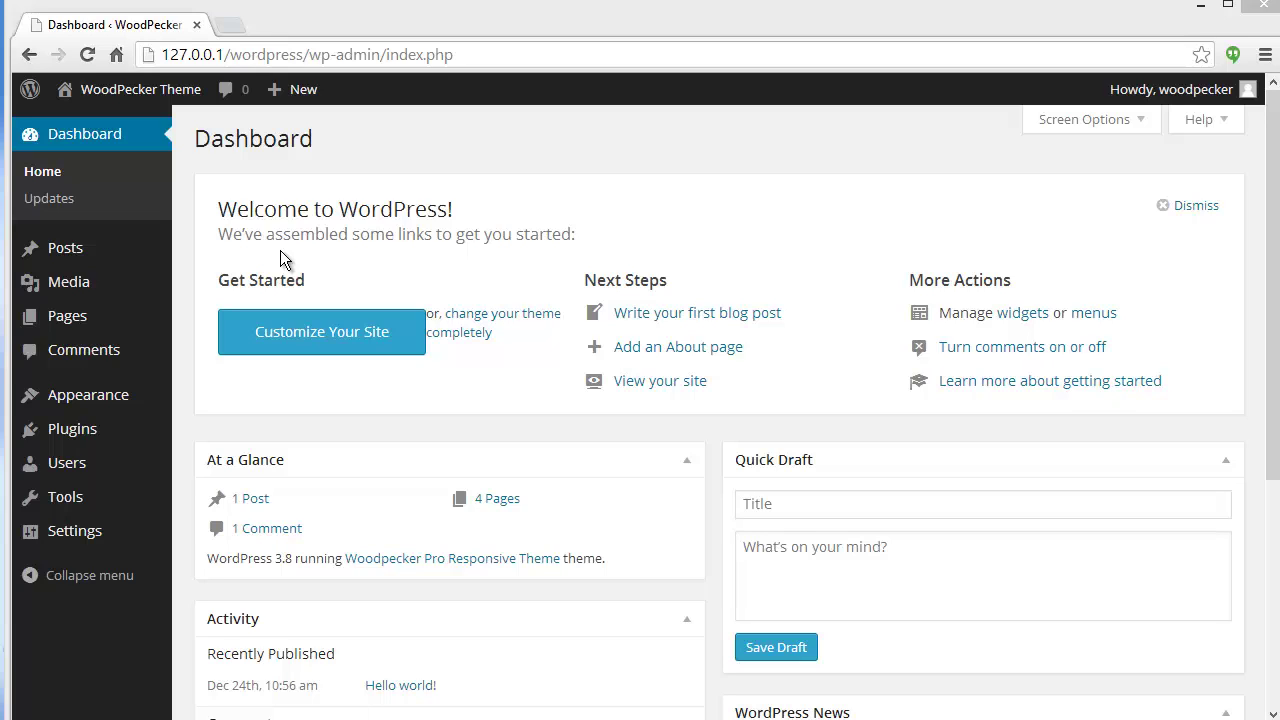
# Search the plugin directory for 'FormGet Contact Form' and choose to install it.
pyautogui.moveTo(92, 440)
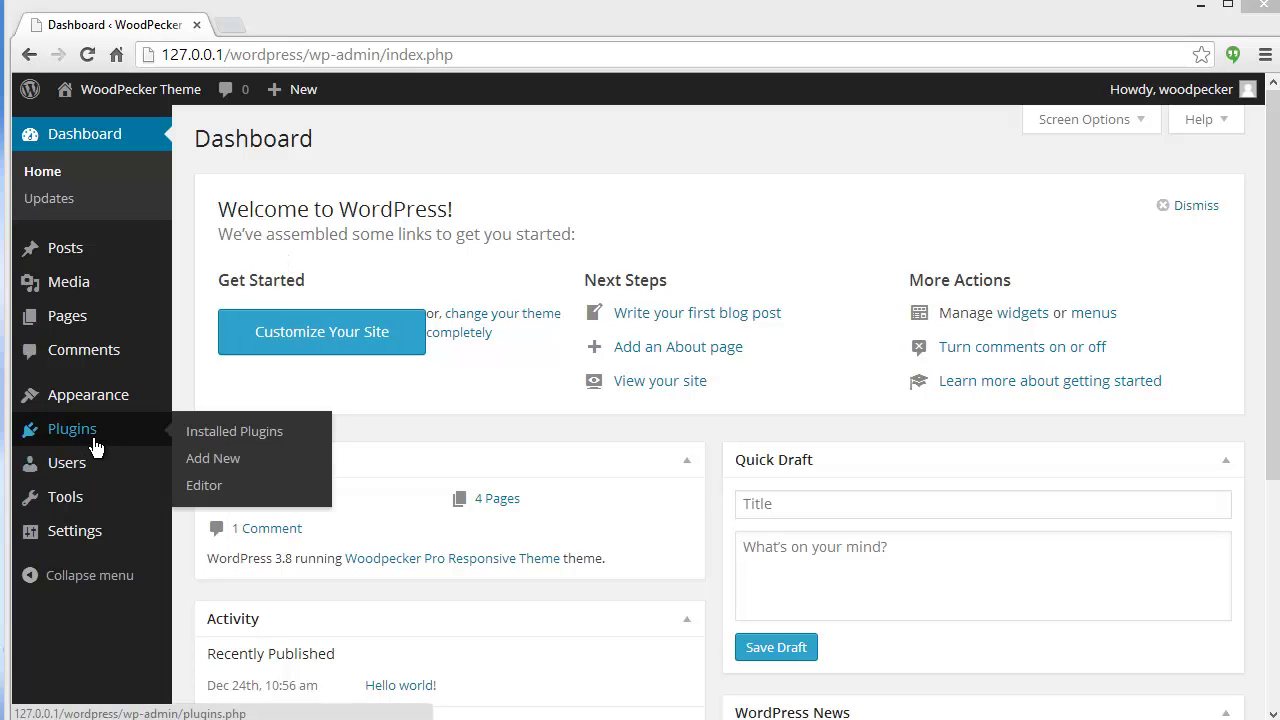
pyautogui.click(196, 464)
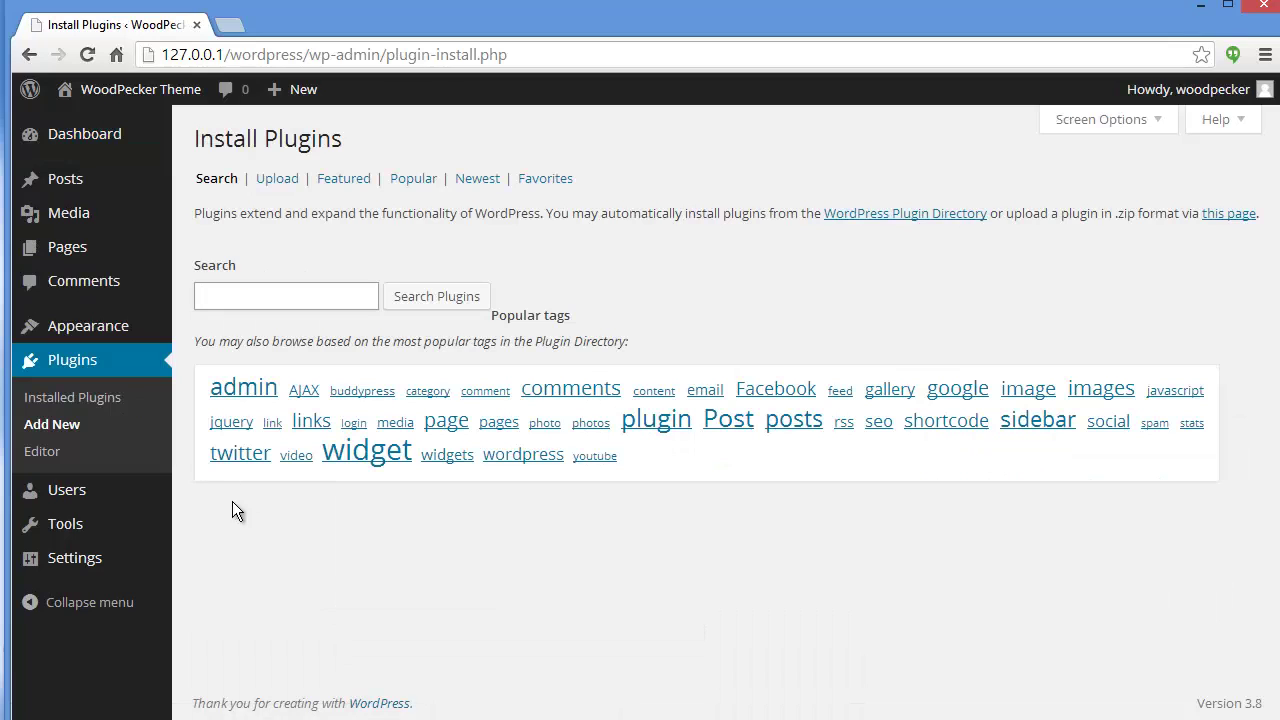
pyautogui.click(277, 300)
pyautogui.click(275, 321)
pyautogui.click(408, 308)
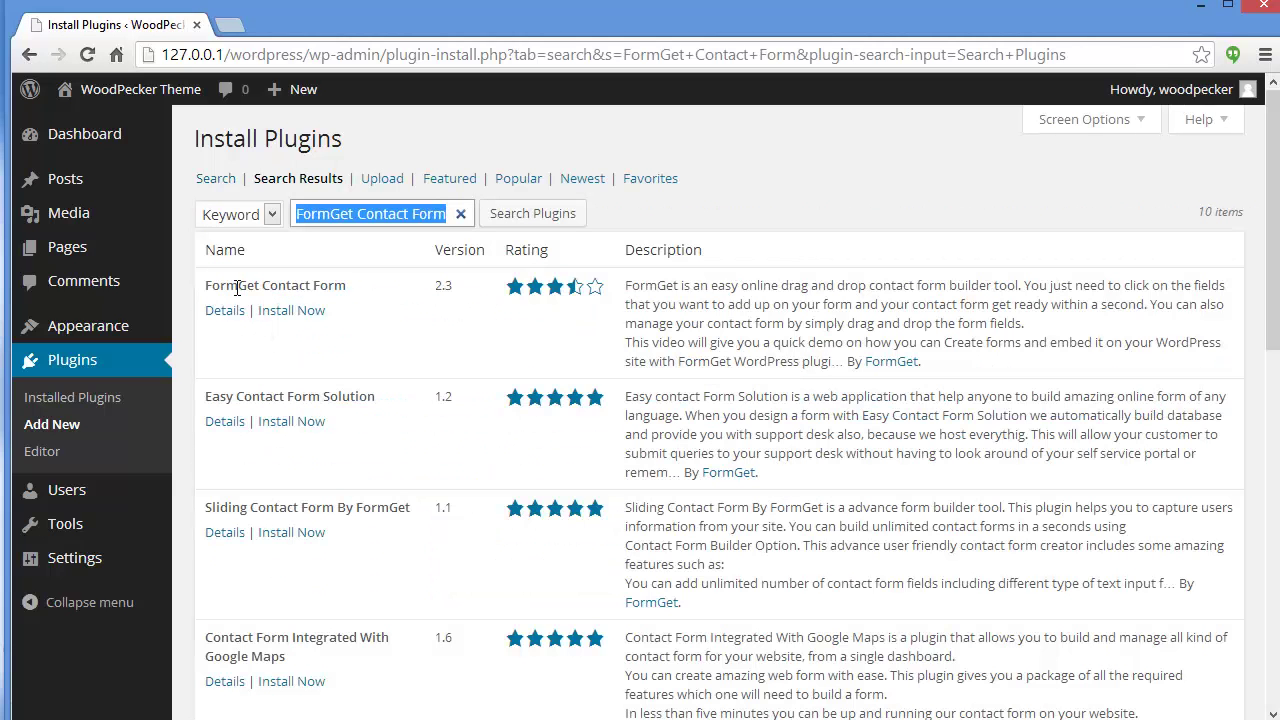
pyautogui.click(286, 313)
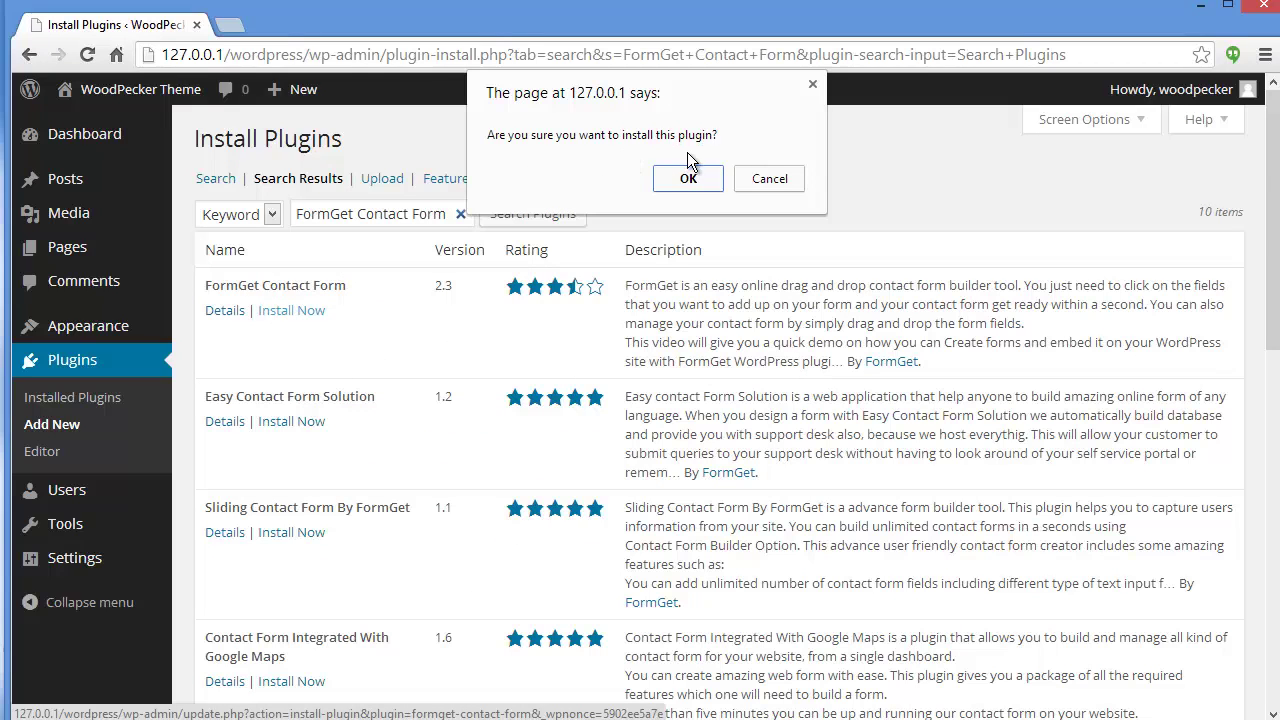
# Confirm the install, activate FormGet Contact Form, and go to its Contact Form builder.
pyautogui.click(686, 181)
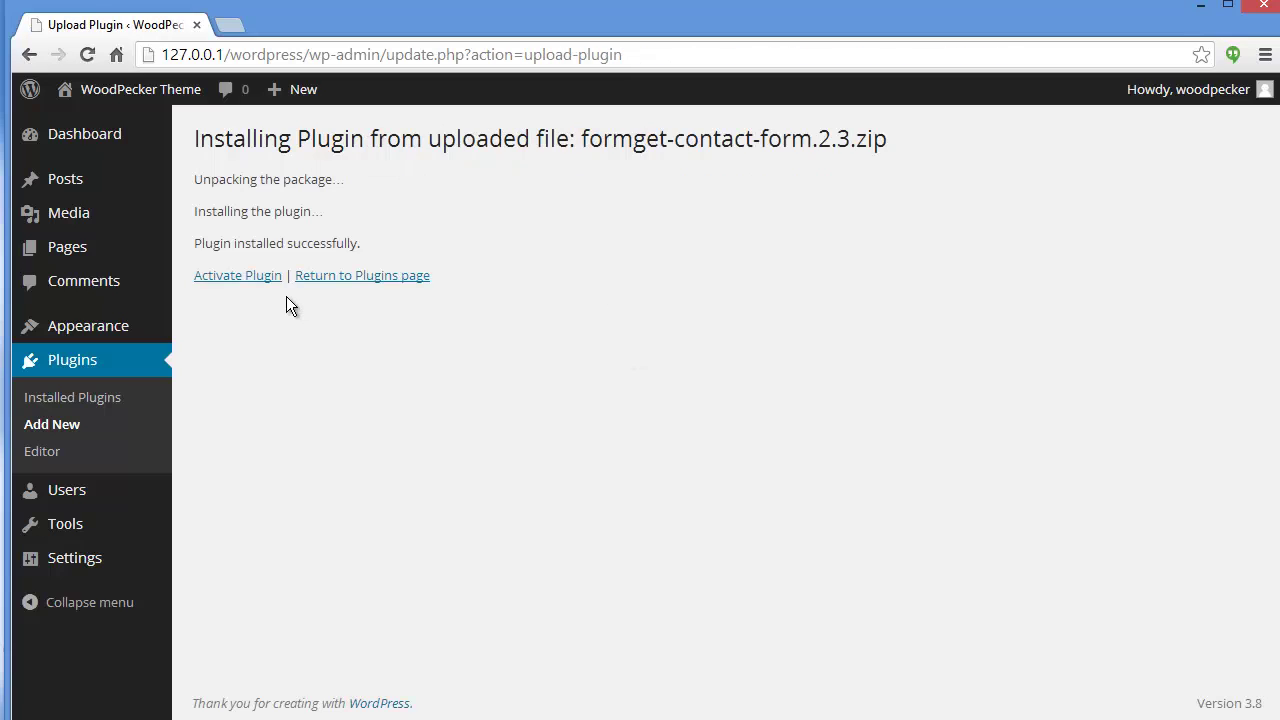
pyautogui.click(259, 283)
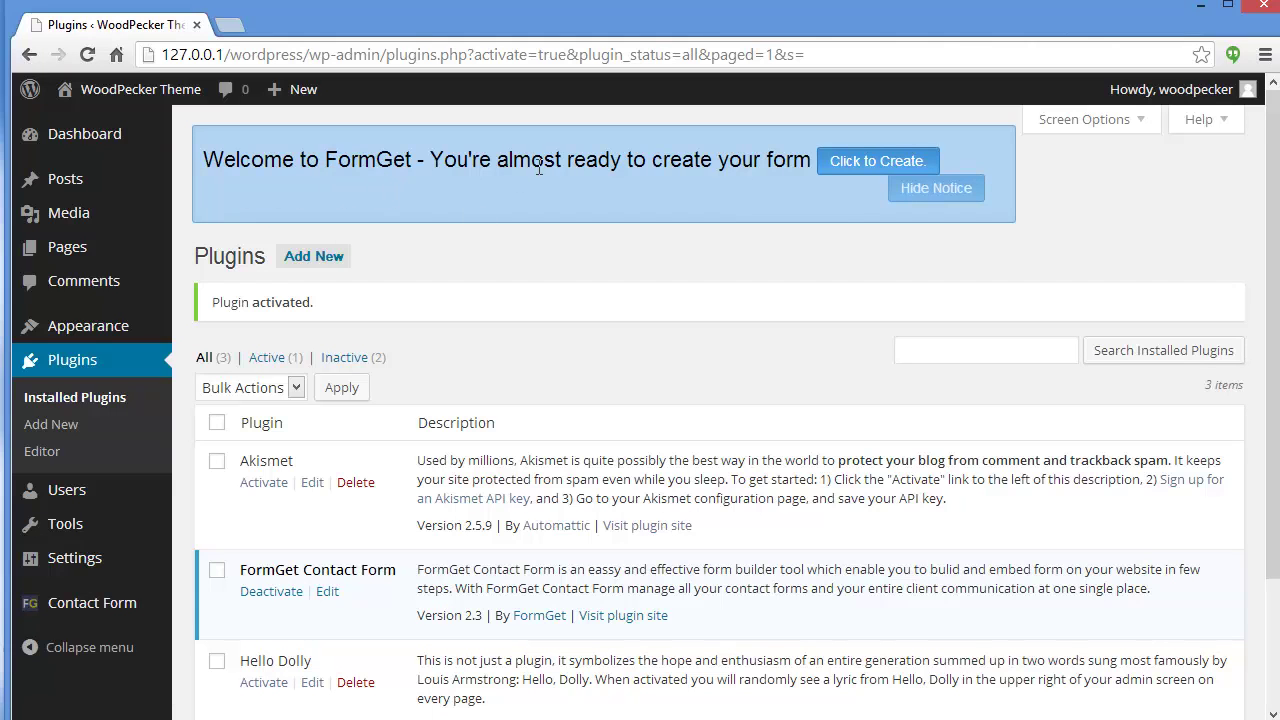
pyautogui.scroll(-3, 500, 400)
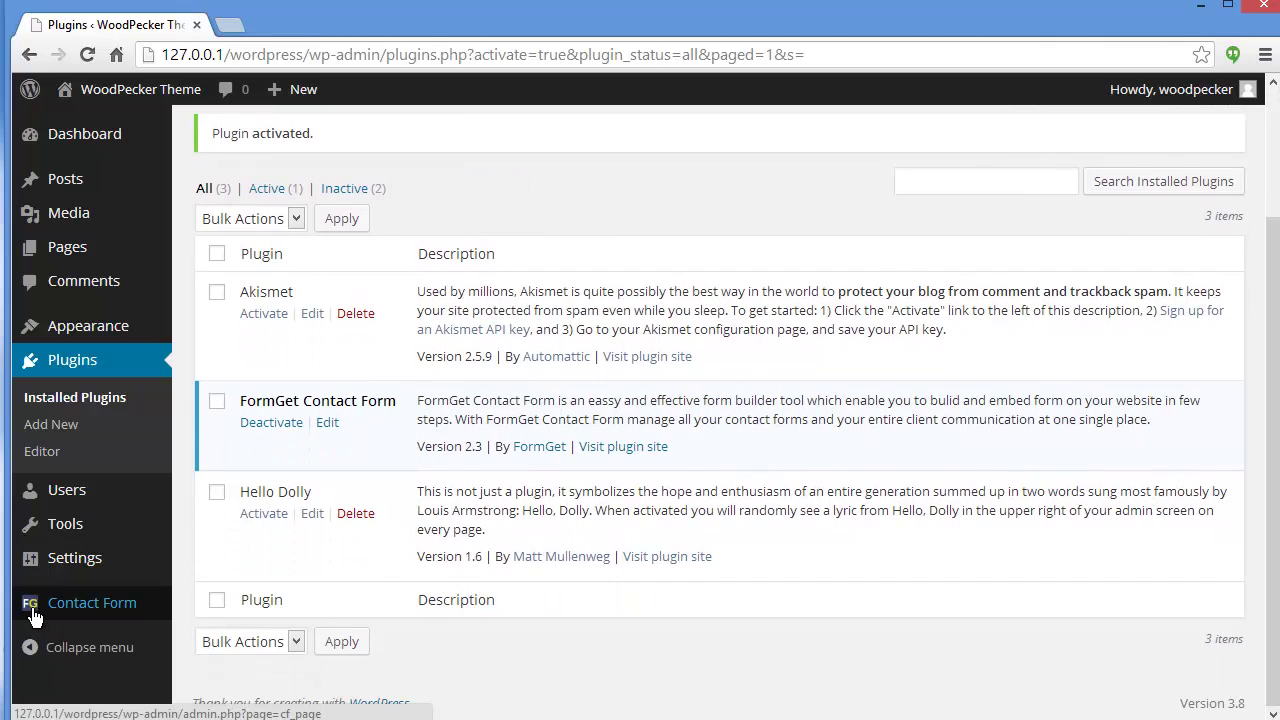
pyautogui.click(102, 616)
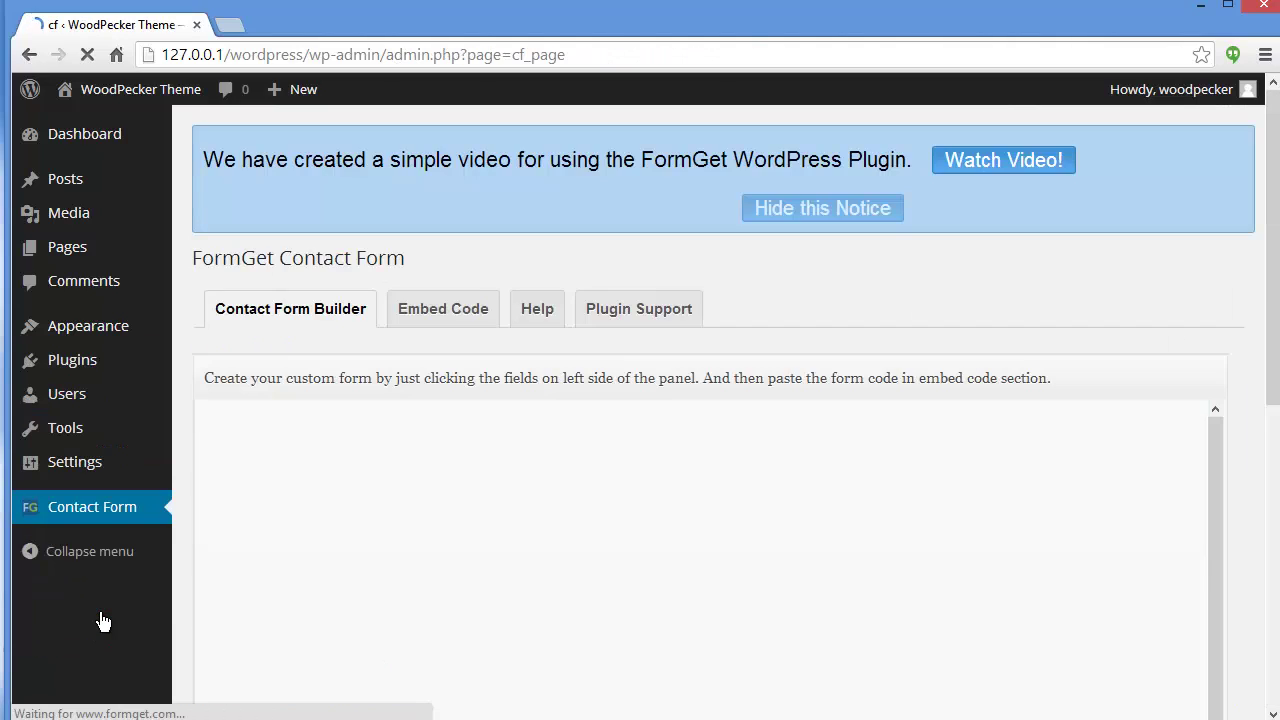
# Scroll down to the FormGet builder's form settings panel.
pyautogui.scroll(-3, 500, 144)
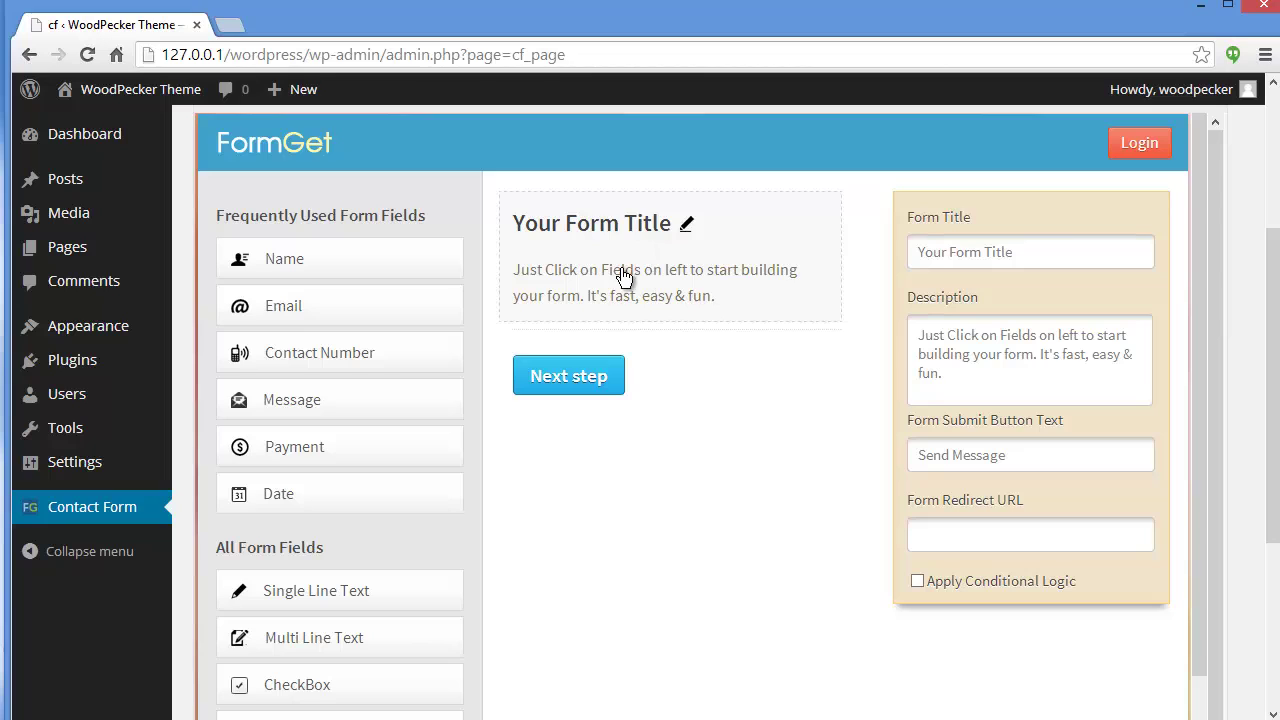
# Title the form 'Contact Form', describe it 'Submit Your Details', and label its button 'Submit'.
pyautogui.tripleClick(1000, 249)
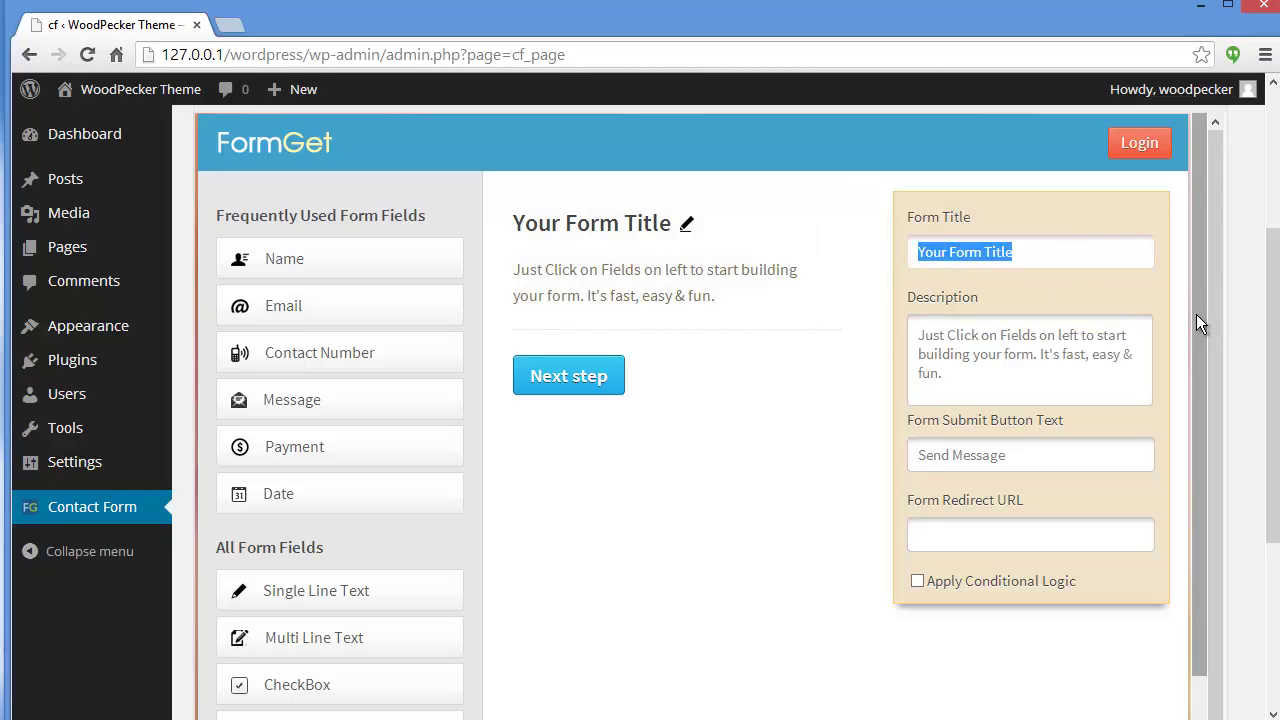
pyautogui.write('Con')
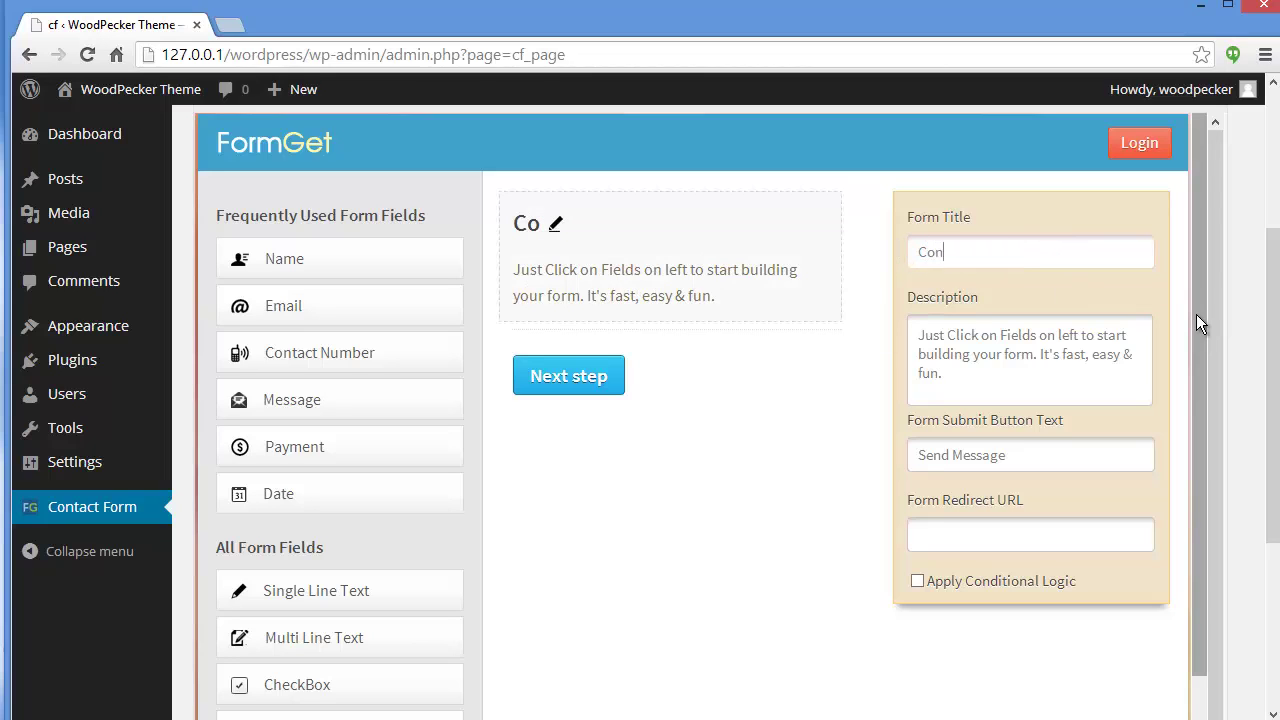
pyautogui.write('tact Form')
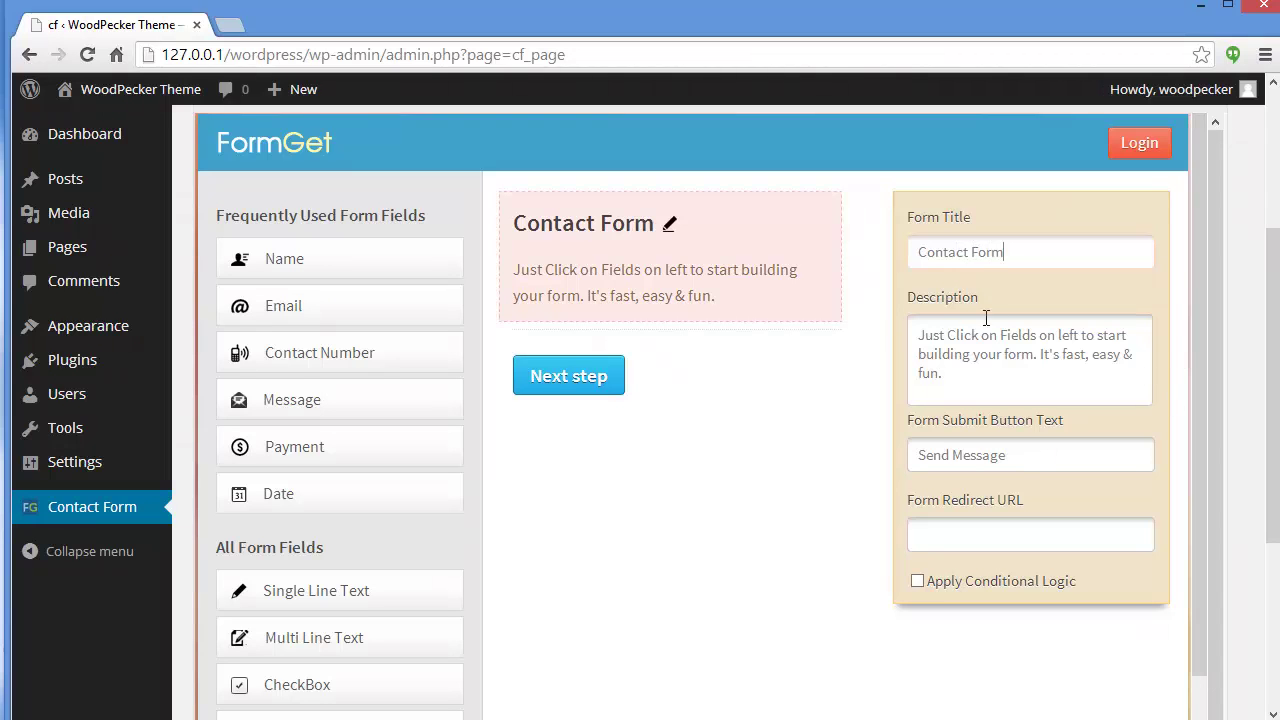
pyautogui.moveTo(920, 330); pyautogui.dragTo(977, 371)
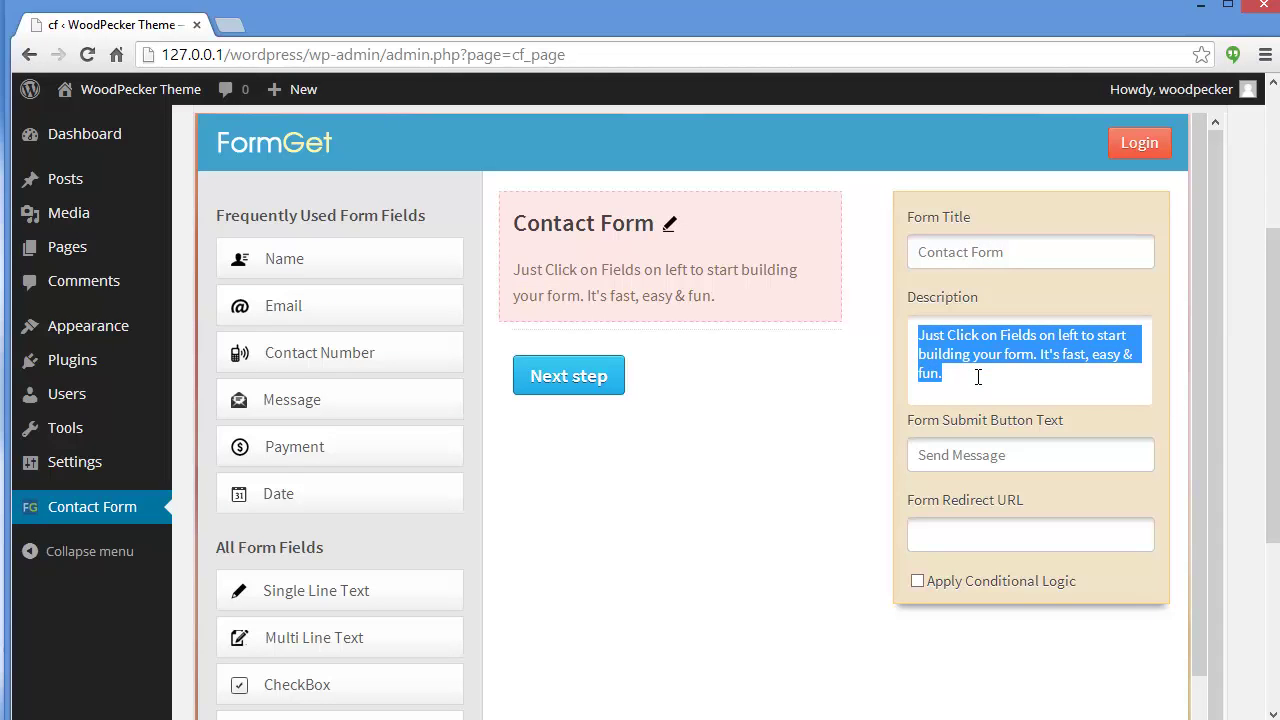
pyautogui.write('Submit Your Details')
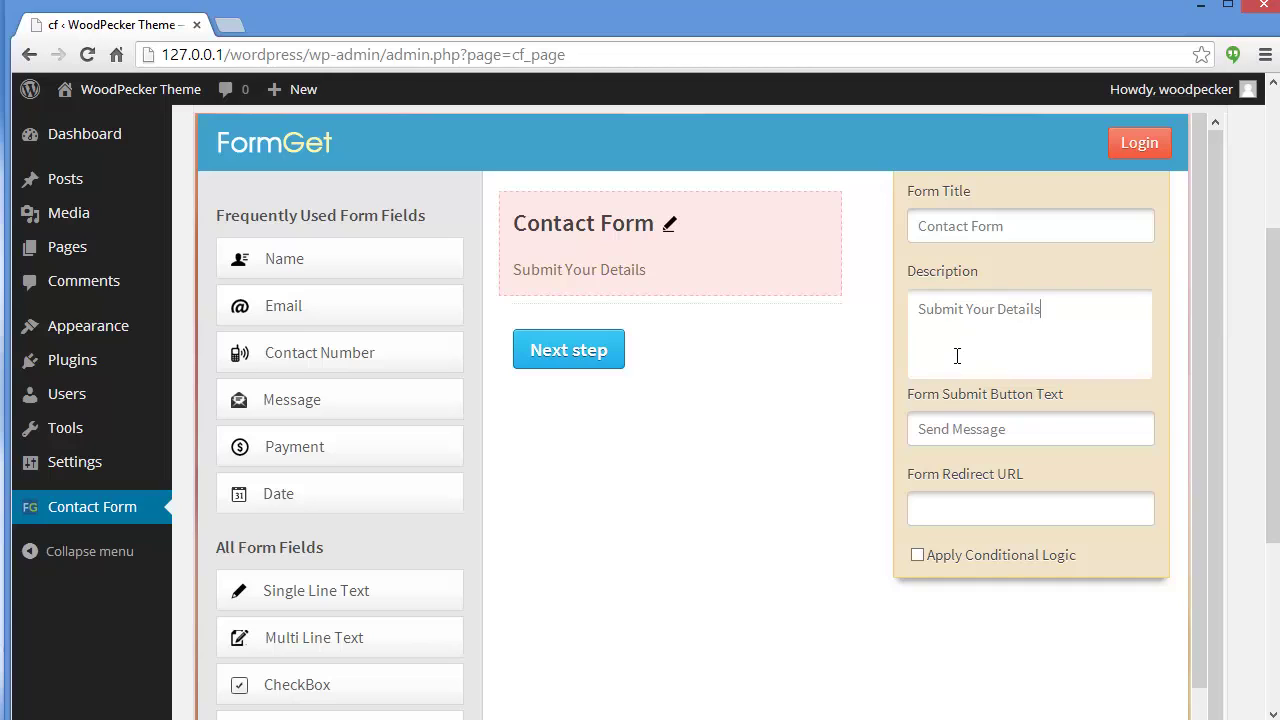
pyautogui.click(1054, 423)
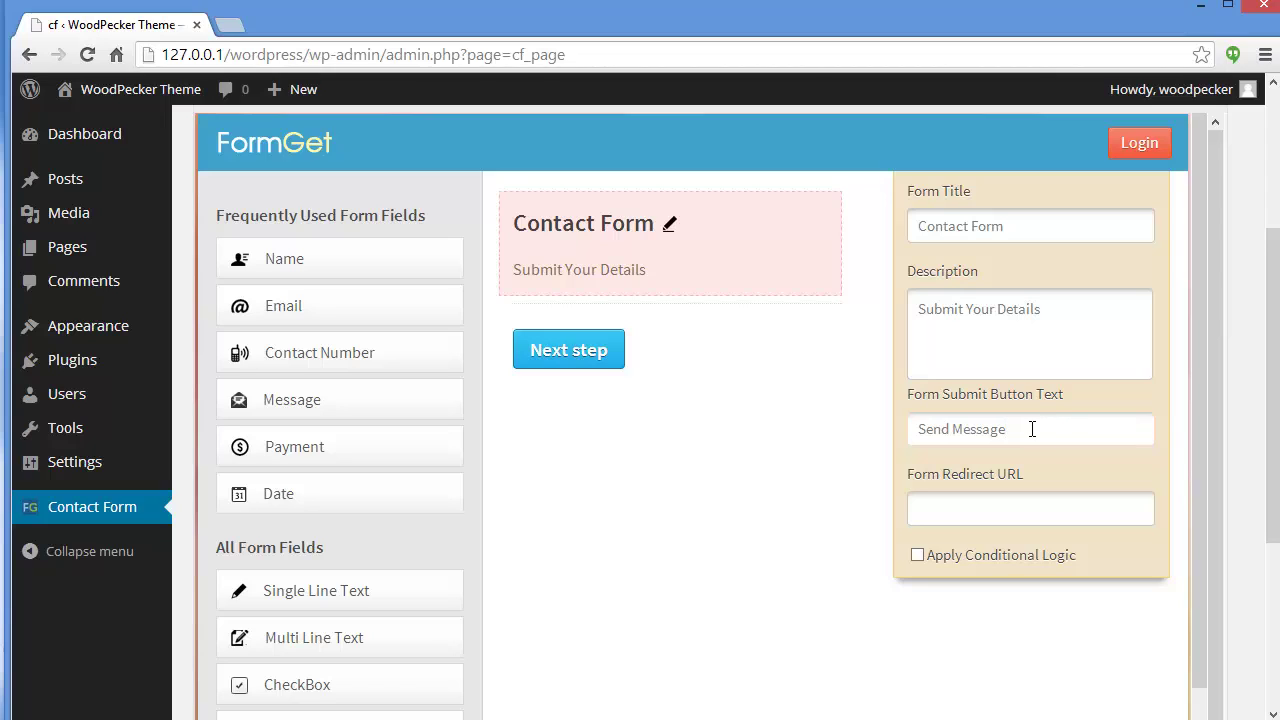
pyautogui.moveTo(1032, 429); pyautogui.dragTo(918, 428)
pyautogui.write('Submit')
pyautogui.click(931, 505)
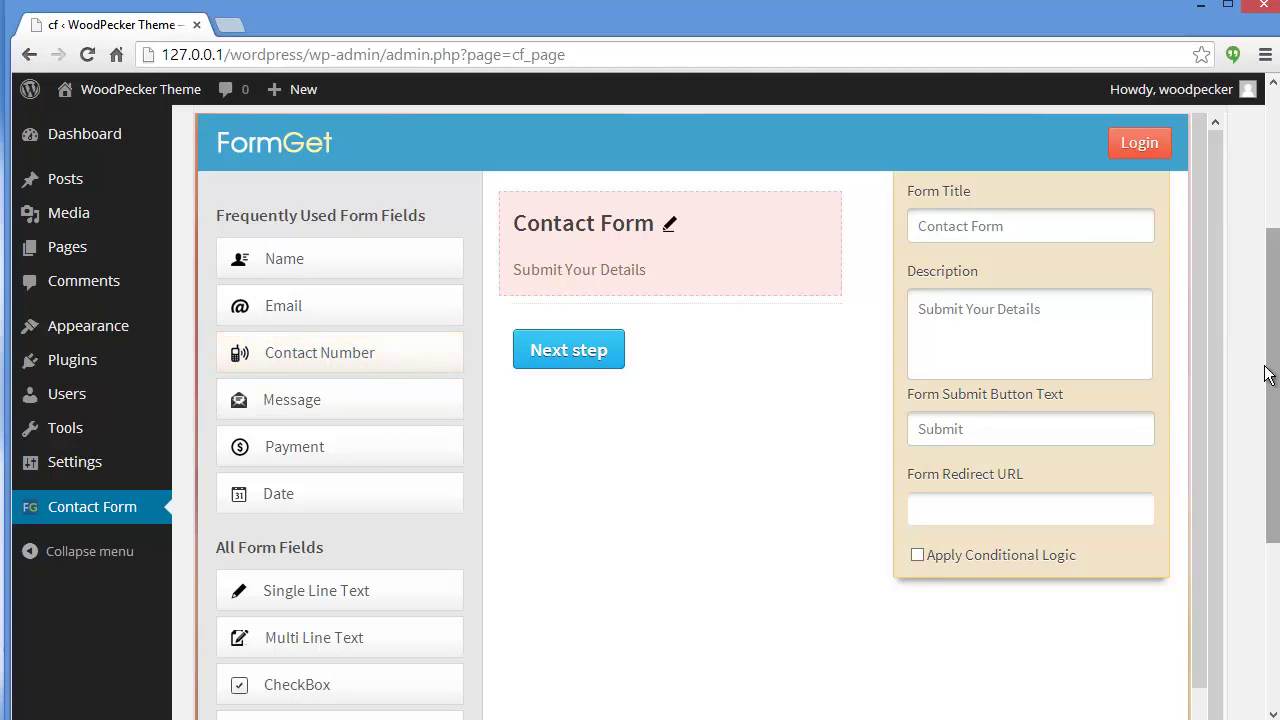
# Add Name, Email, Number, Message and Captcha fields to the form in that order.
pyautogui.moveTo(1201, 316); pyautogui.dragTo(1198, 478)
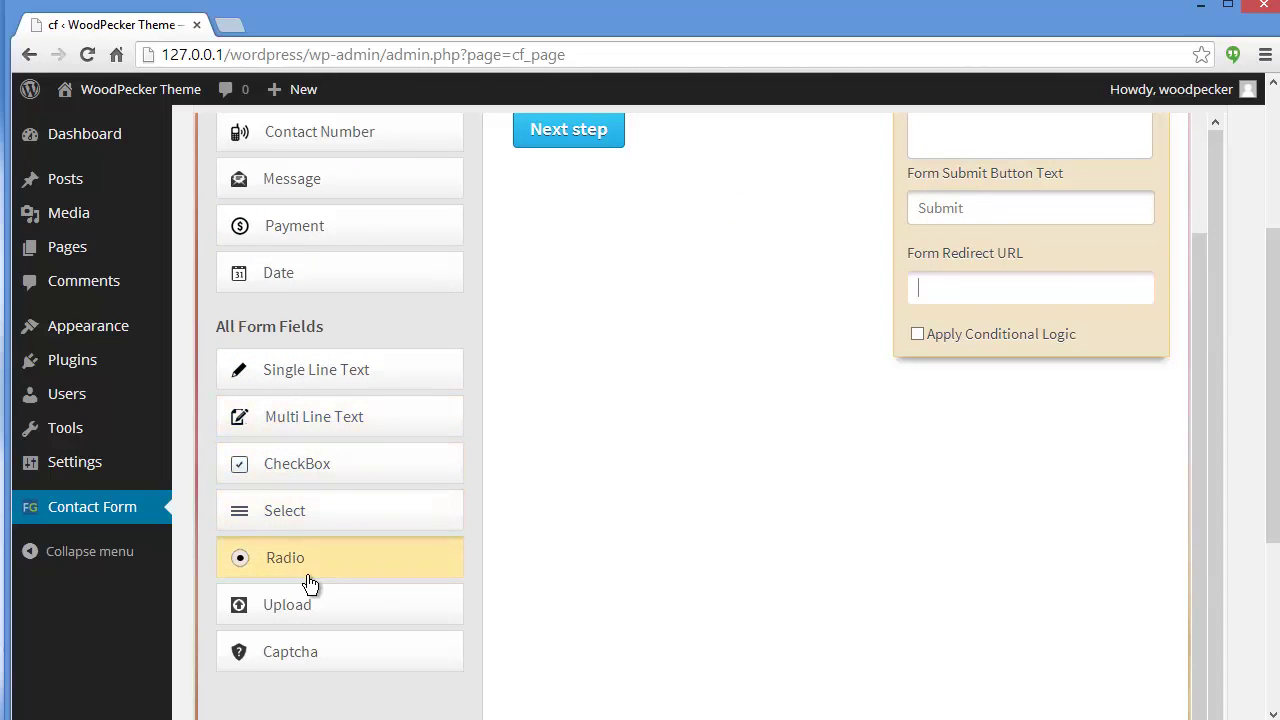
pyautogui.click(340, 622)
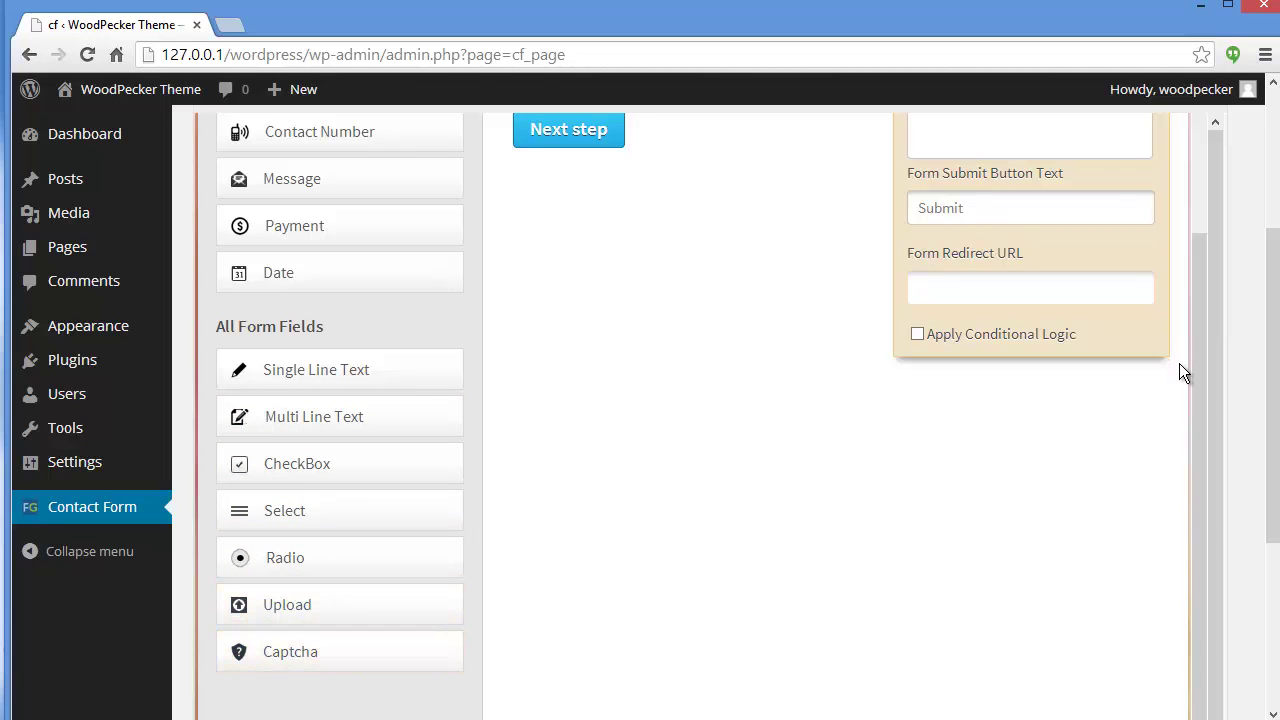
pyautogui.moveTo(1198, 407); pyautogui.dragTo(1203, 249)
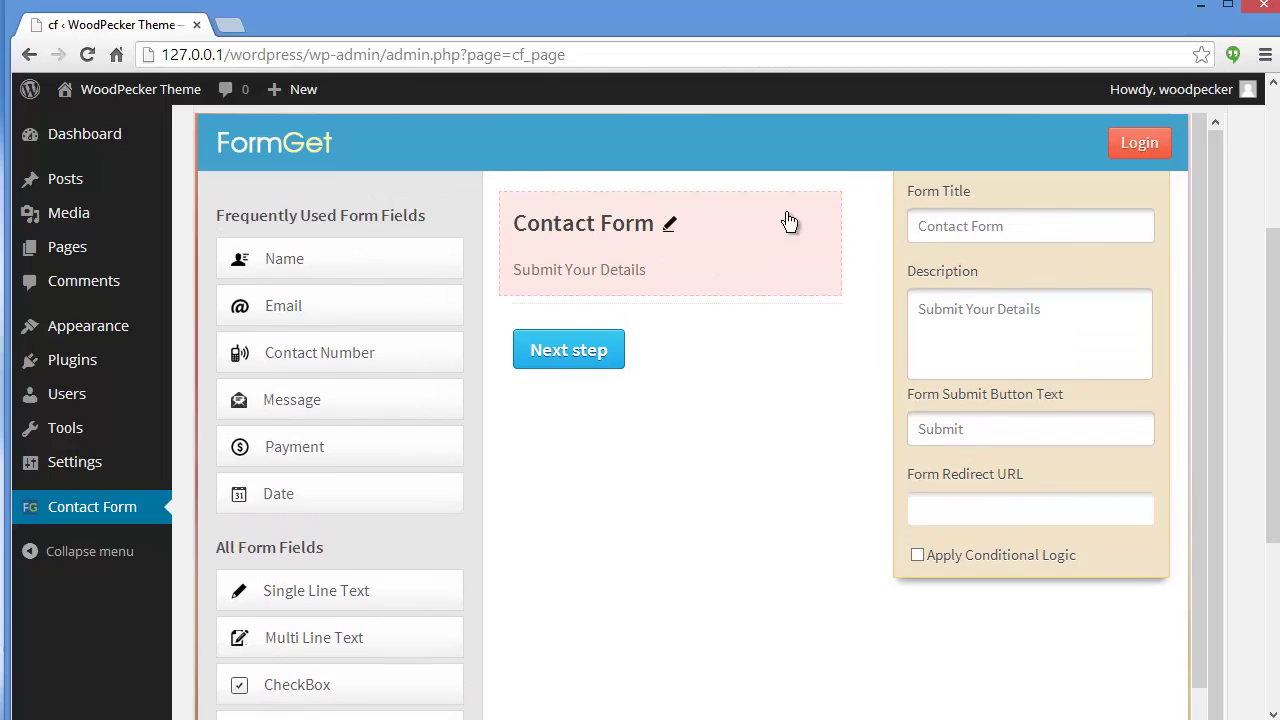
pyautogui.click(353, 278)
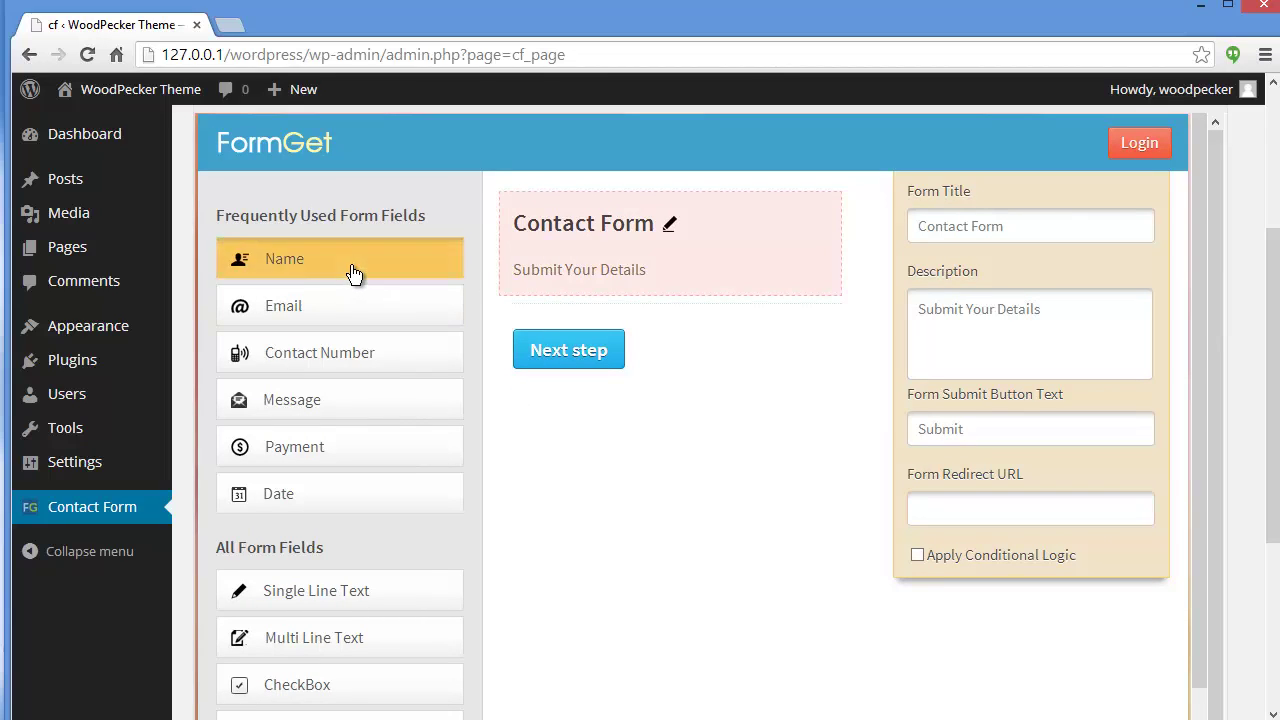
pyautogui.click(357, 310)
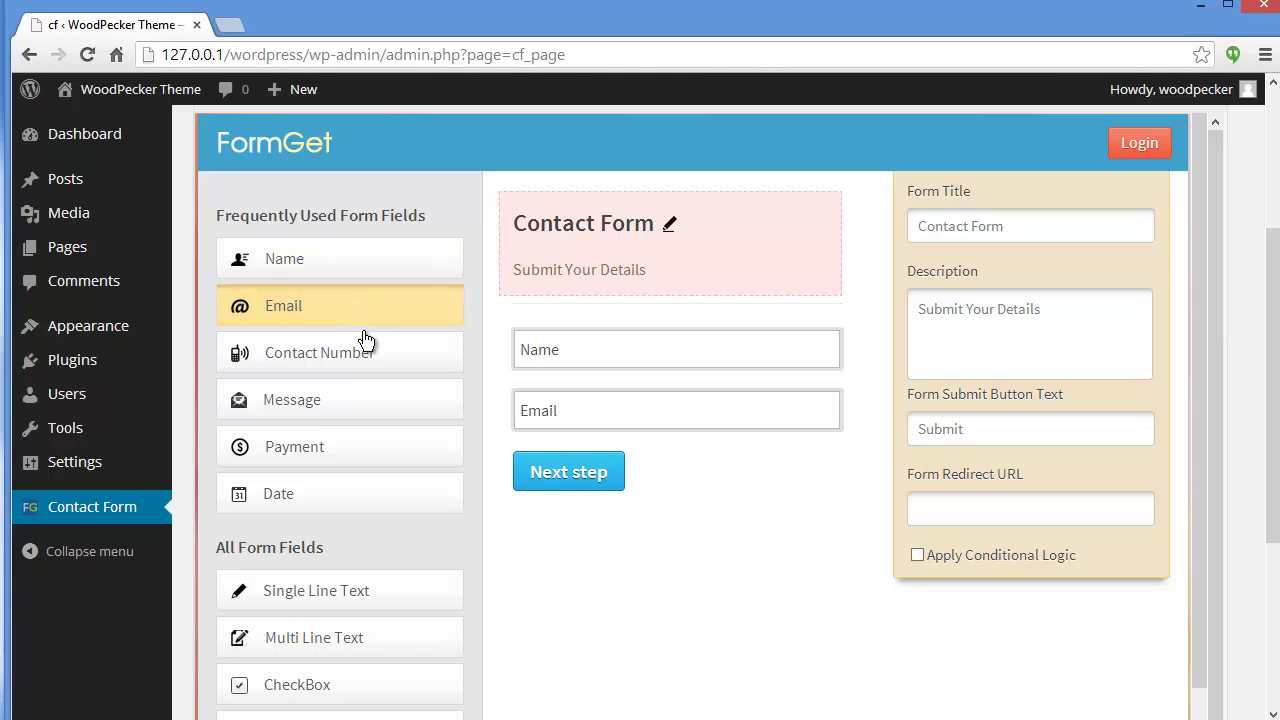
pyautogui.click(367, 355)
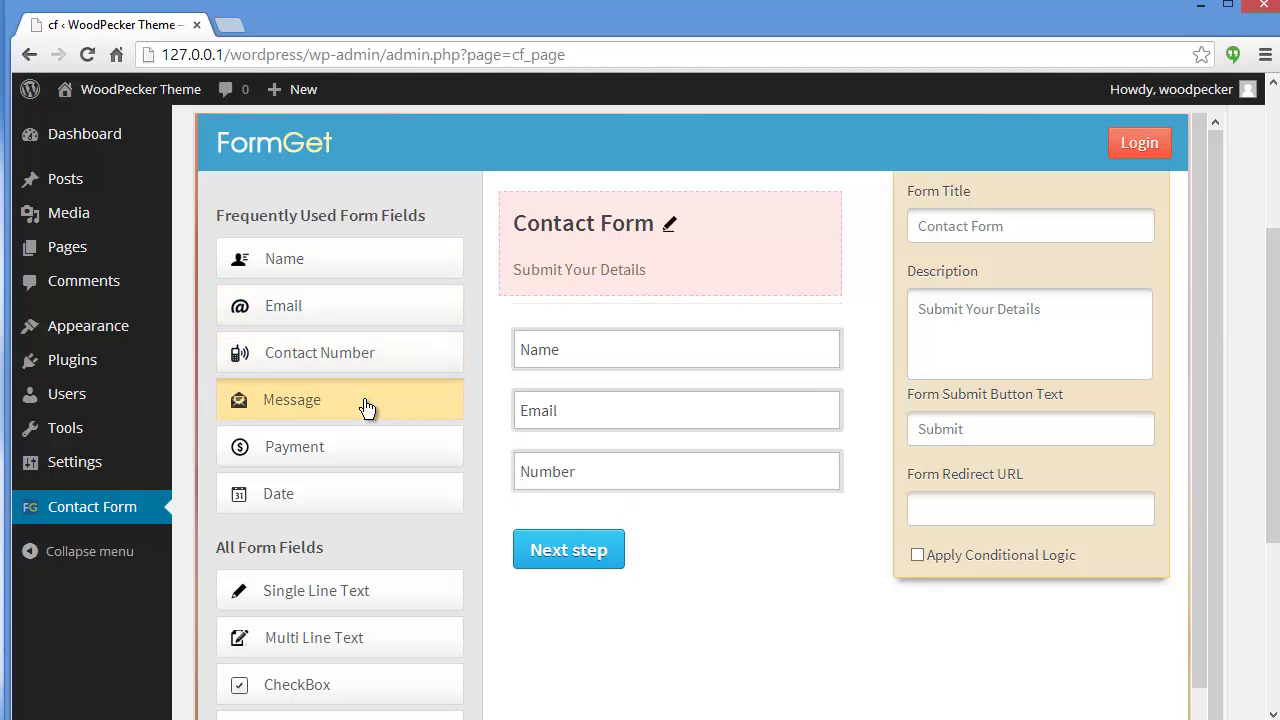
pyautogui.click(366, 405)
pyautogui.scroll(-2, 1193, 300)
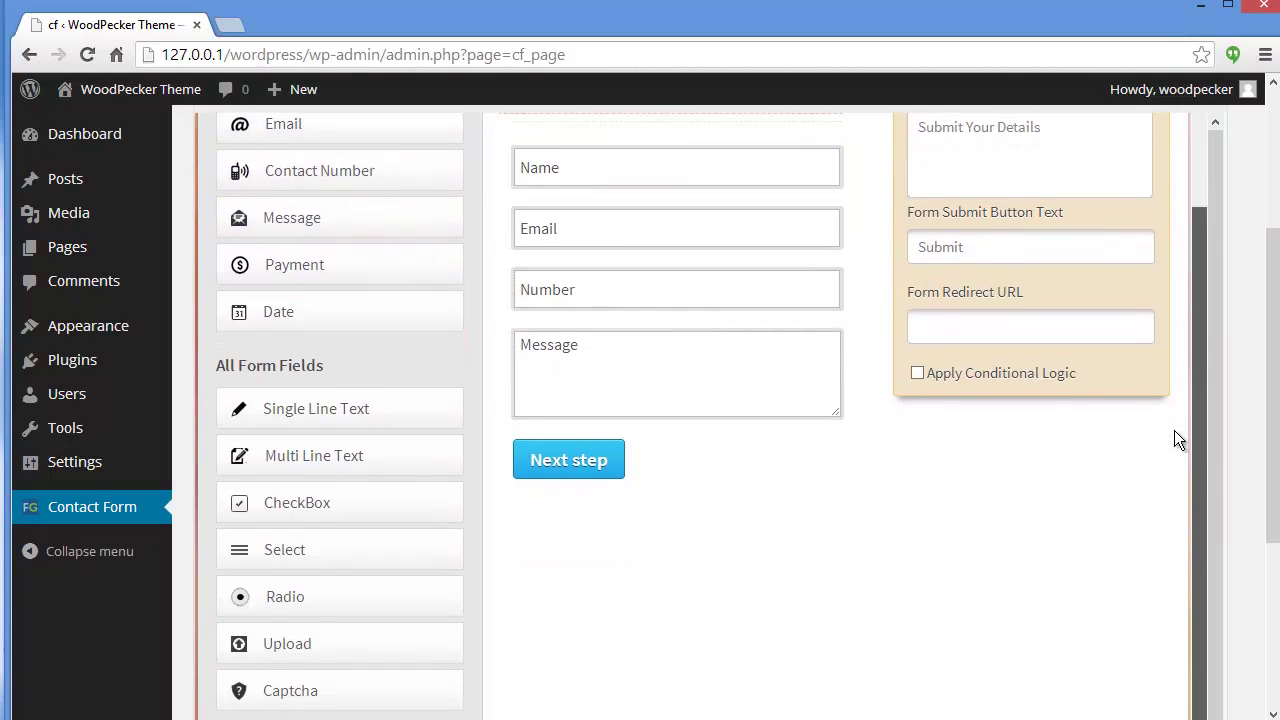
pyautogui.click(337, 671)
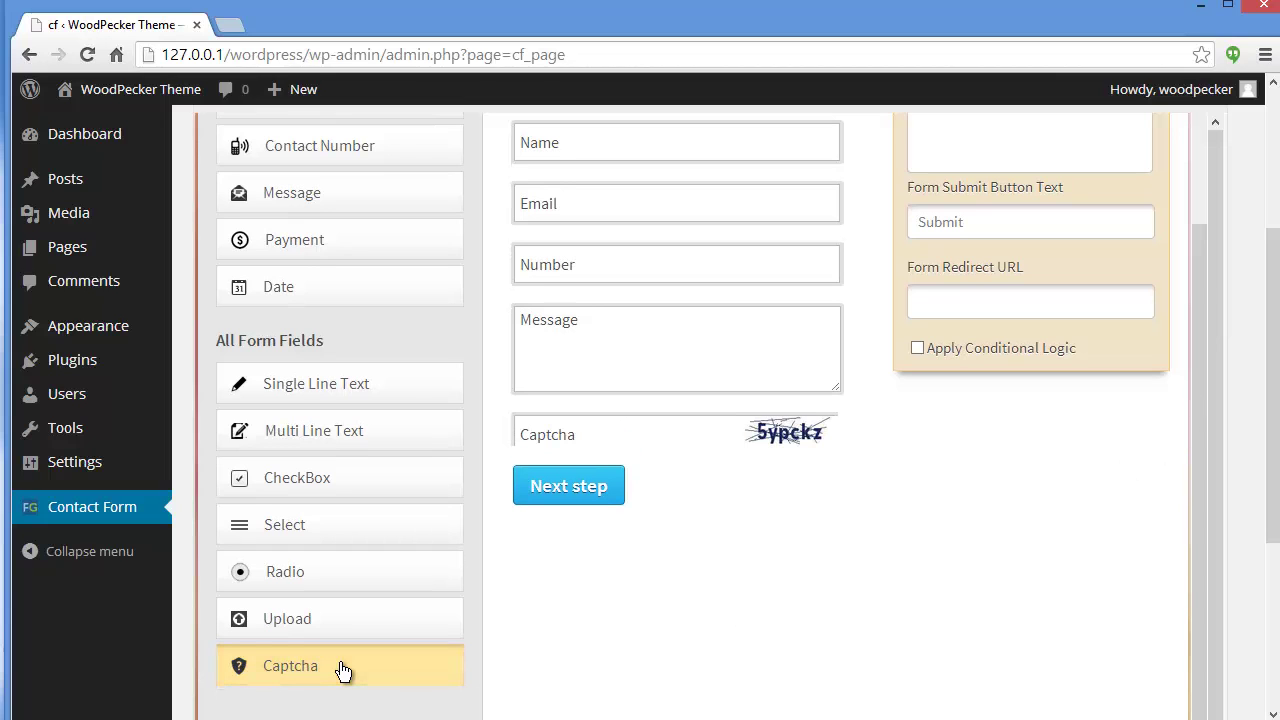
pyautogui.scroll(2, 1195, 470)
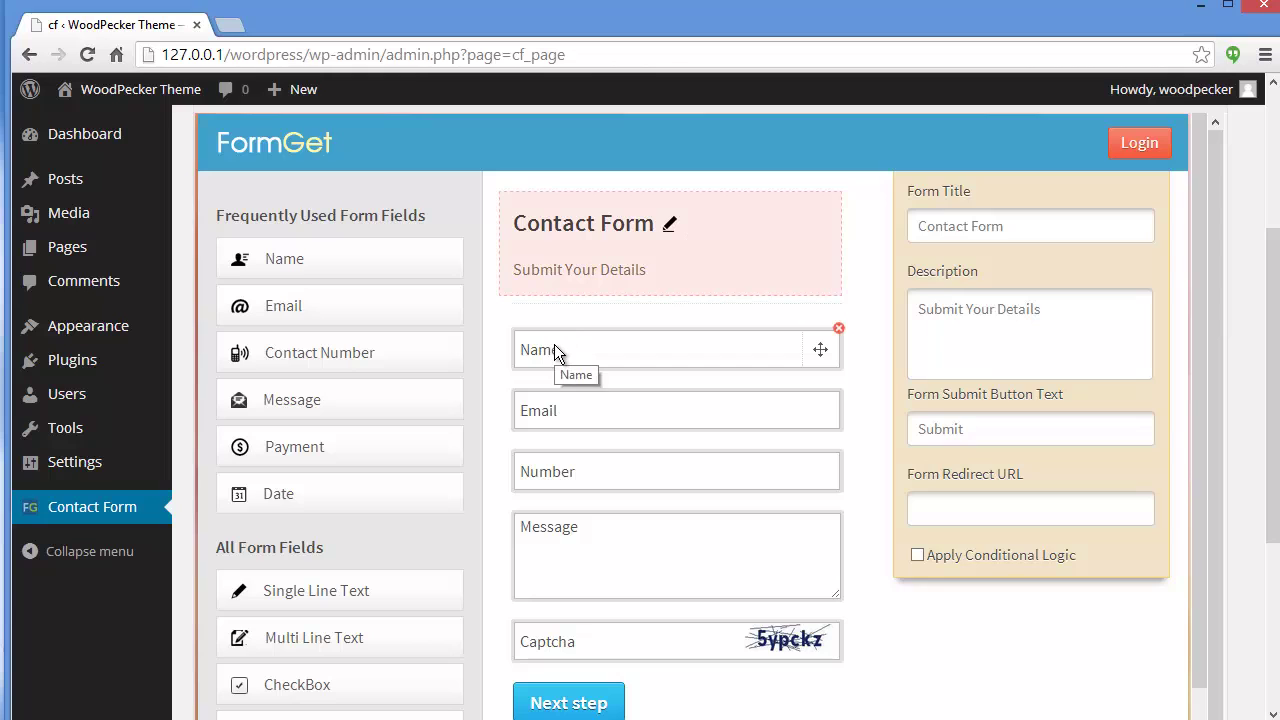
# Relabel the Name field 'First Name', add instruction 'Enter your first name', and make it required.
pyautogui.click(553, 347)
pyautogui.moveTo(1030, 366); pyautogui.dragTo(877, 366)
pyautogui.click(971, 470)
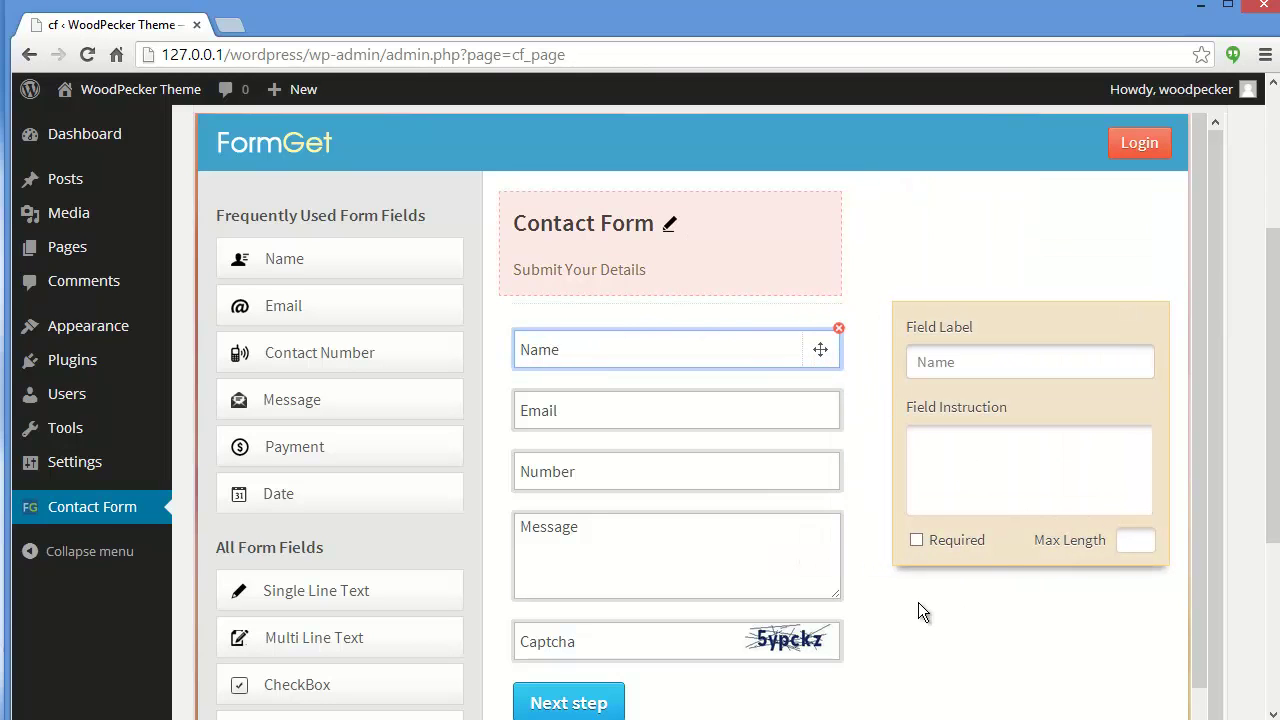
pyautogui.moveTo(993, 366); pyautogui.dragTo(901, 366)
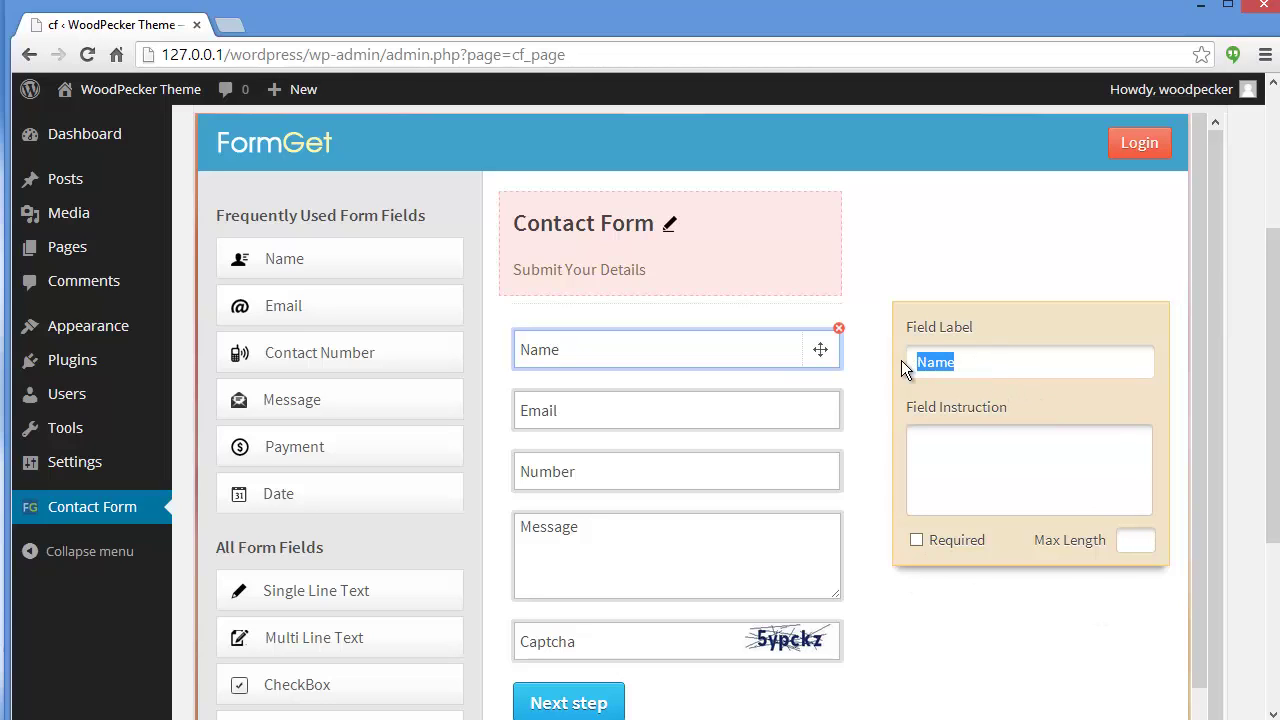
pyautogui.write('fir')
pyautogui.press('BackSpace')
pyautogui.press('BackSpace')
pyautogui.press('BackSpace')
pyautogui.write('First Name')
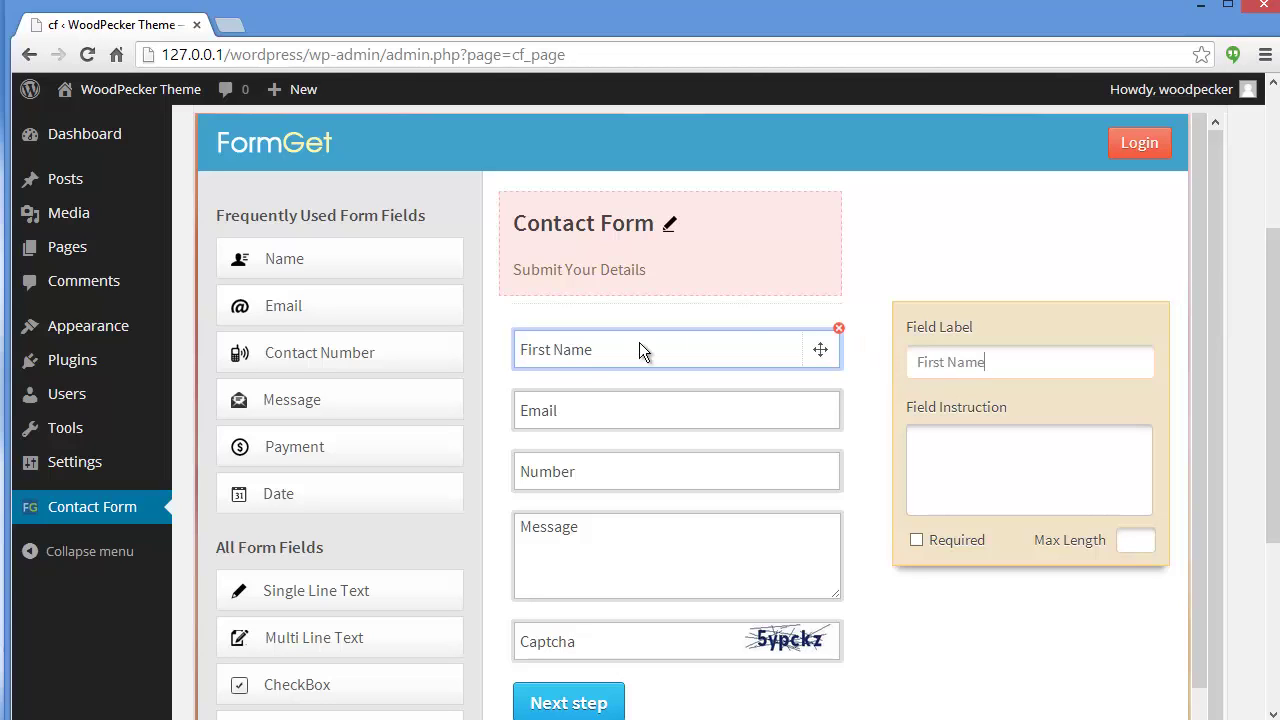
pyautogui.click(948, 453)
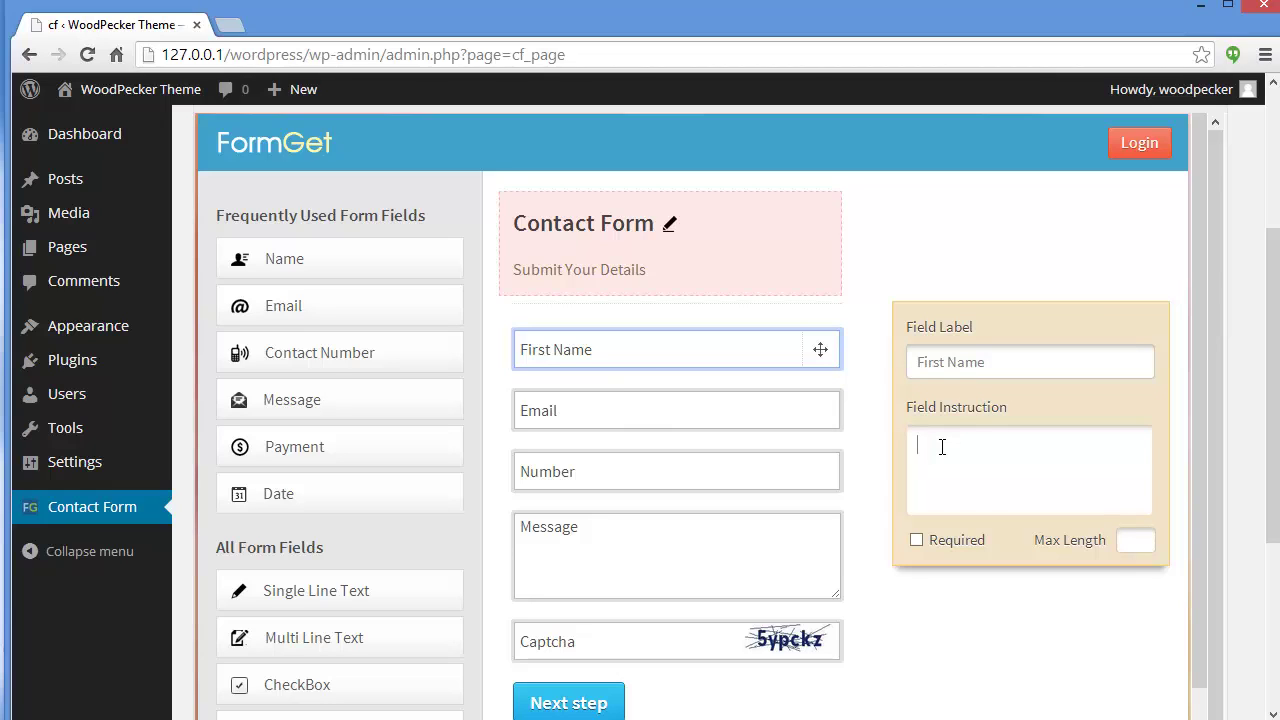
pyautogui.write('Enter your first name')
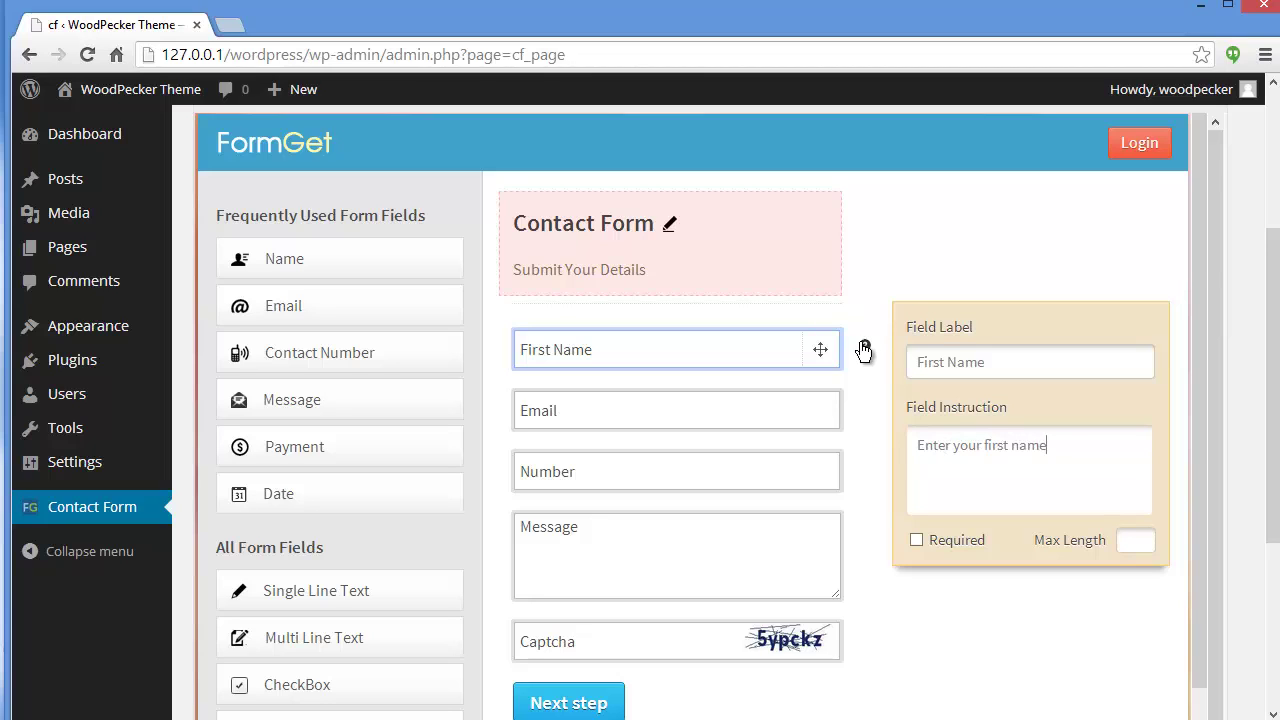
pyautogui.moveTo(865, 350)
pyautogui.click(914, 541)
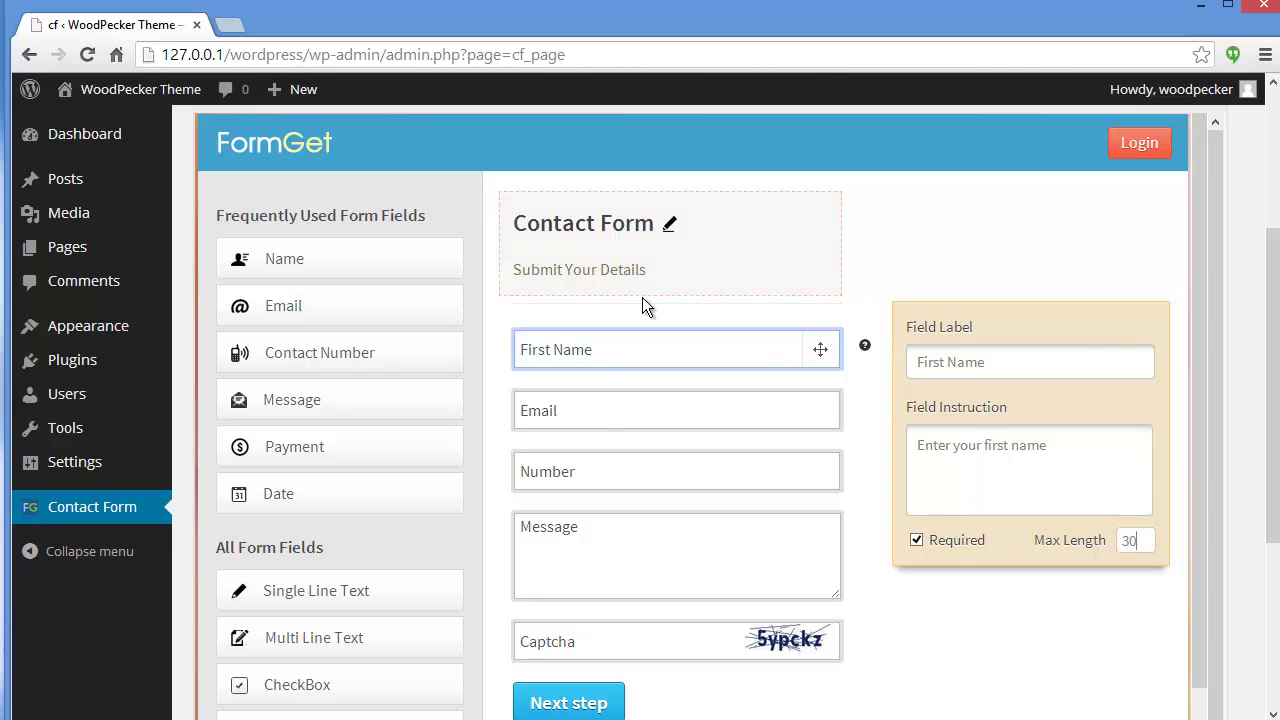
# Review the settings of the Email, Number, Message and Captcha fields.
pyautogui.click(594, 410)
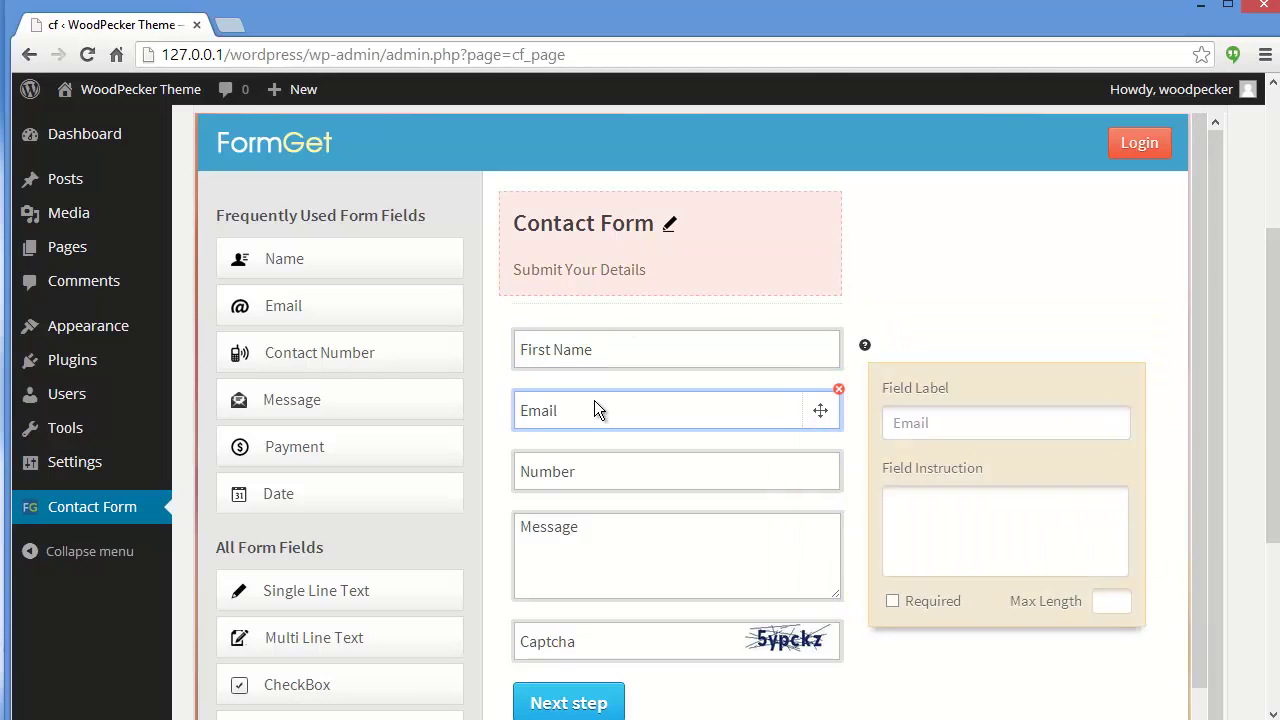
pyautogui.click(791, 462)
pyautogui.click(812, 543)
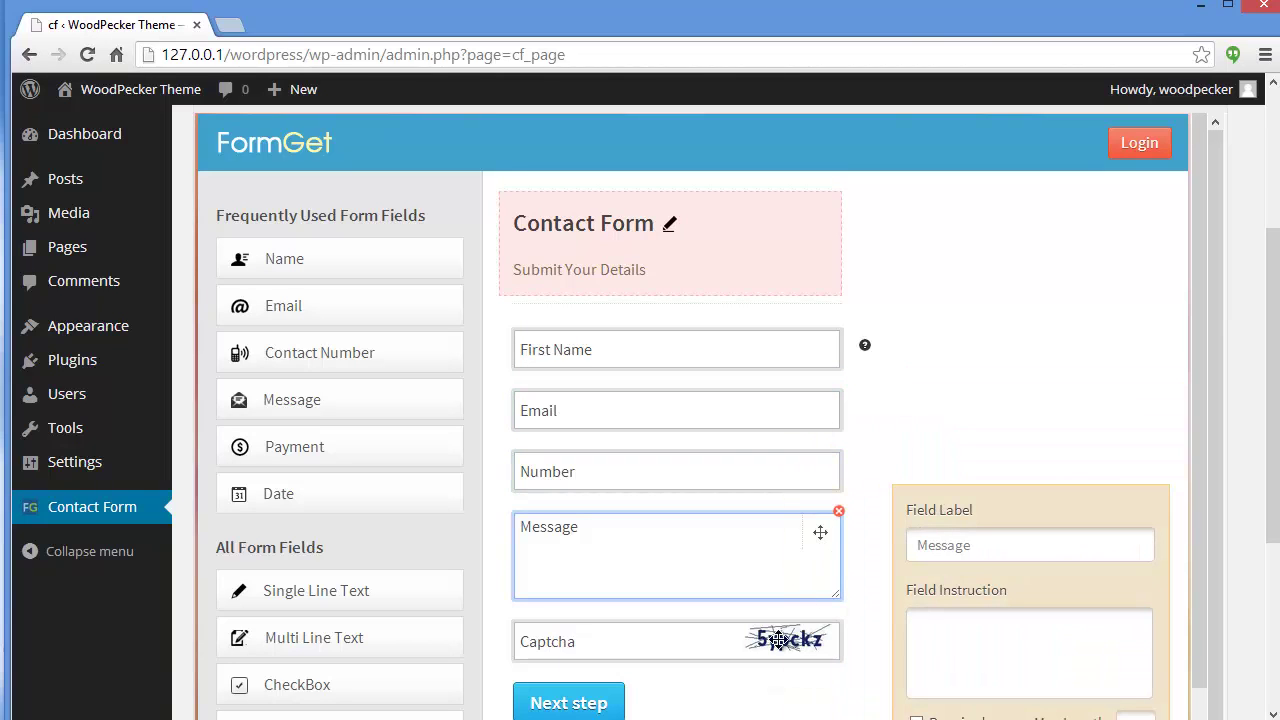
pyautogui.click(648, 640)
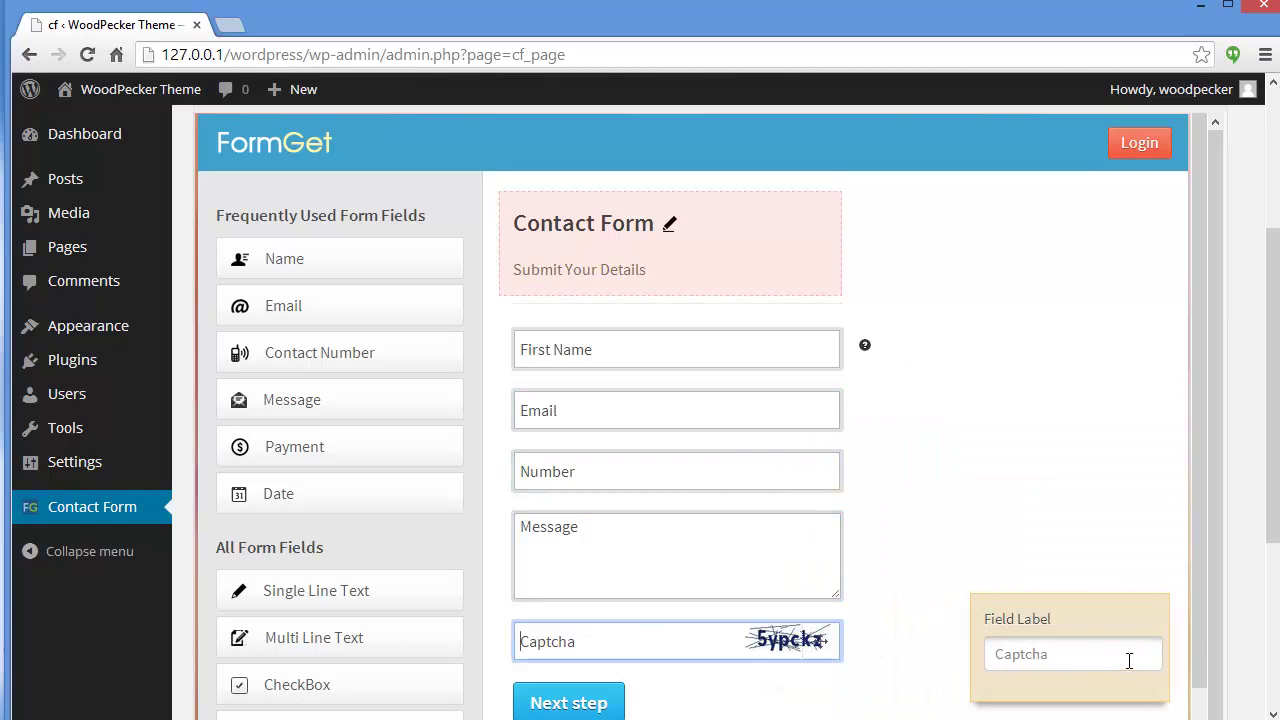
pyautogui.scroll(-1, 900, 580)
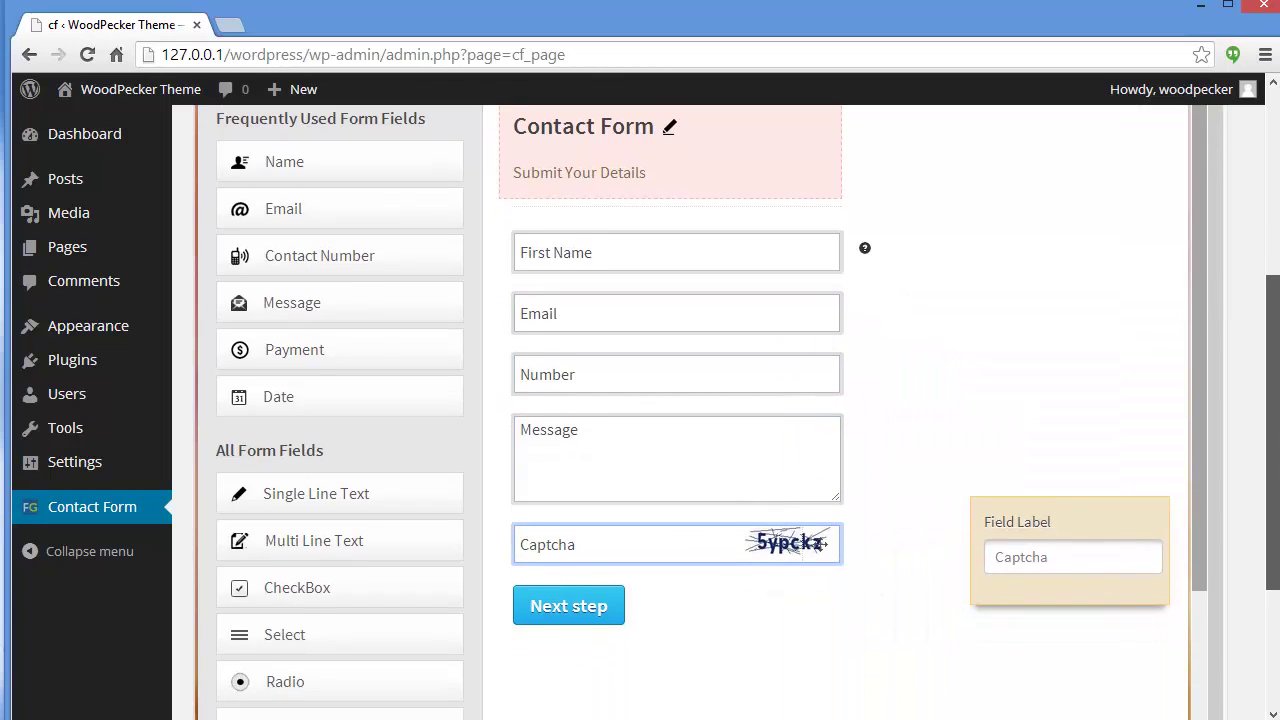
# Go to the next step and register a new FormGet account with full name, email and password.
pyautogui.click(561, 614)
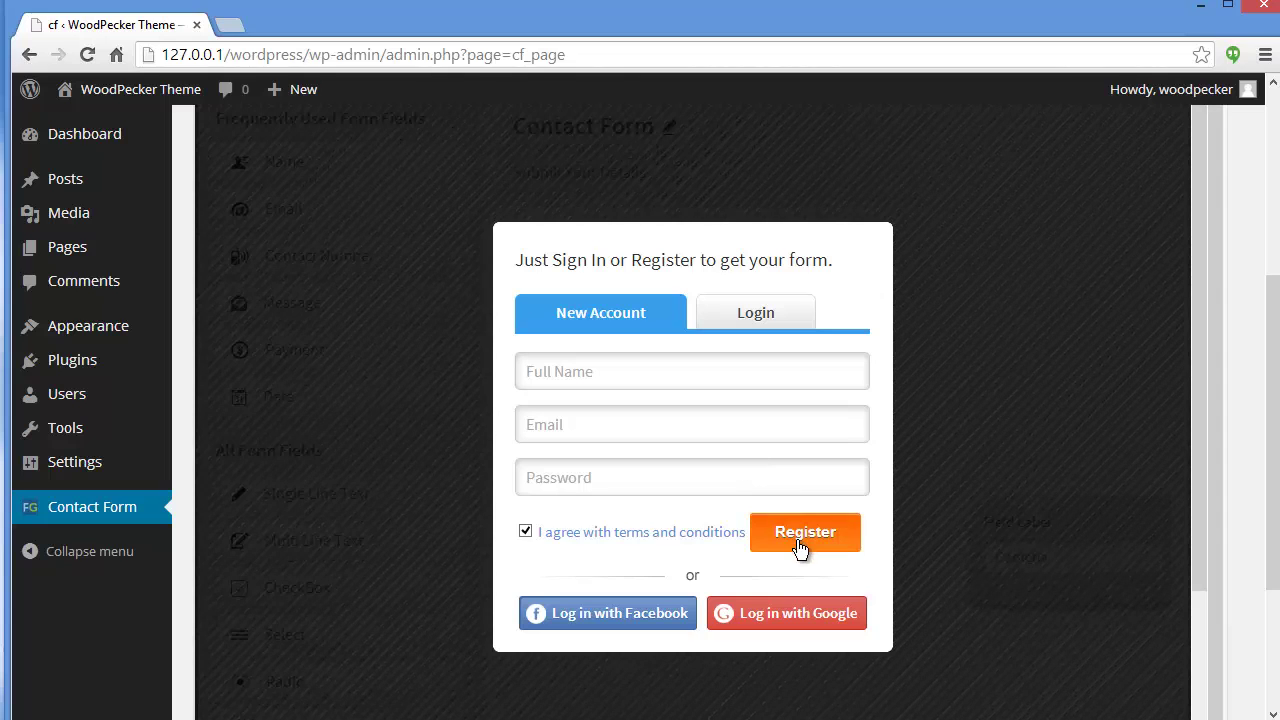
pyautogui.click(740, 315)
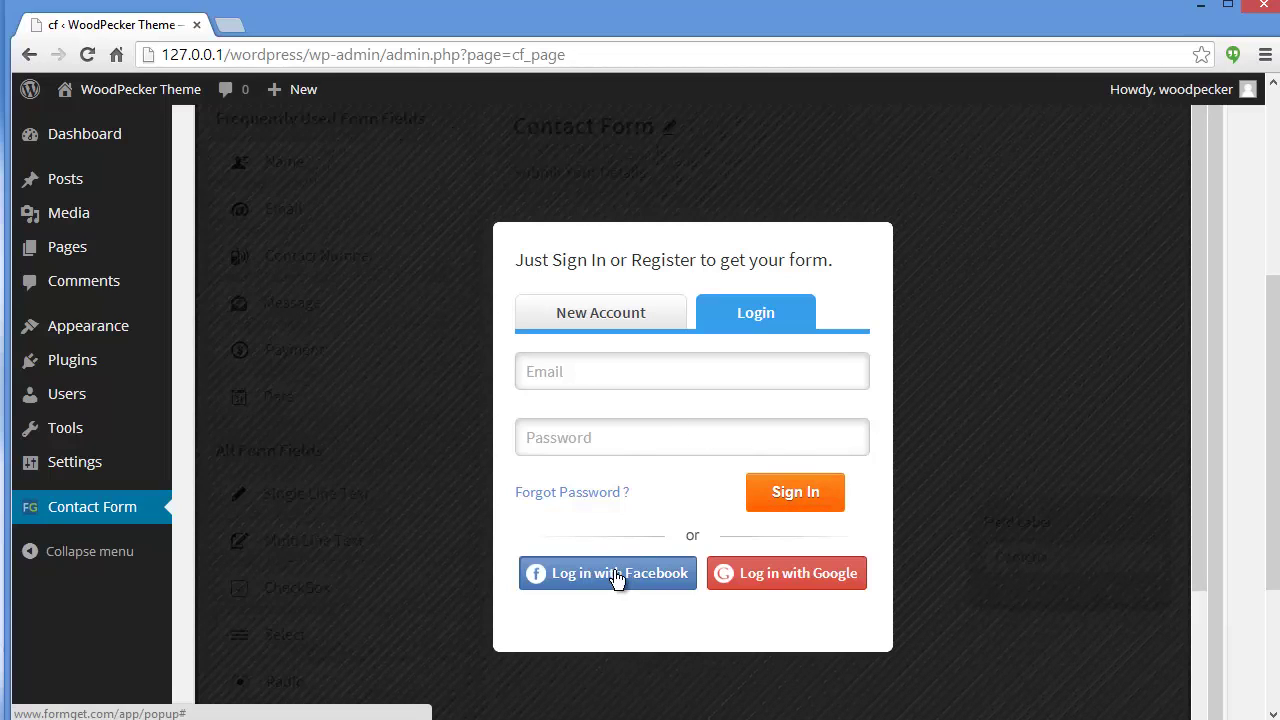
pyautogui.click(572, 313)
pyautogui.click(683, 384)
pyautogui.write('Formget')
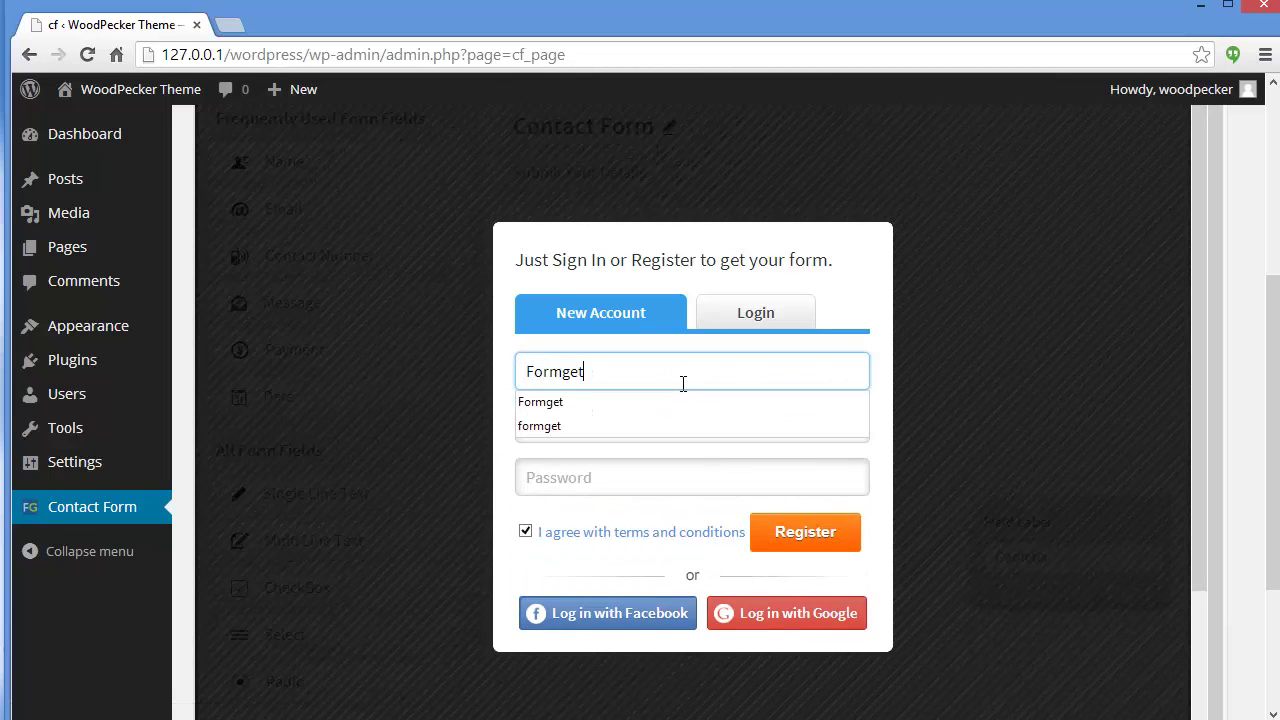
pyautogui.press('Tab')
pyautogui.write('info5')
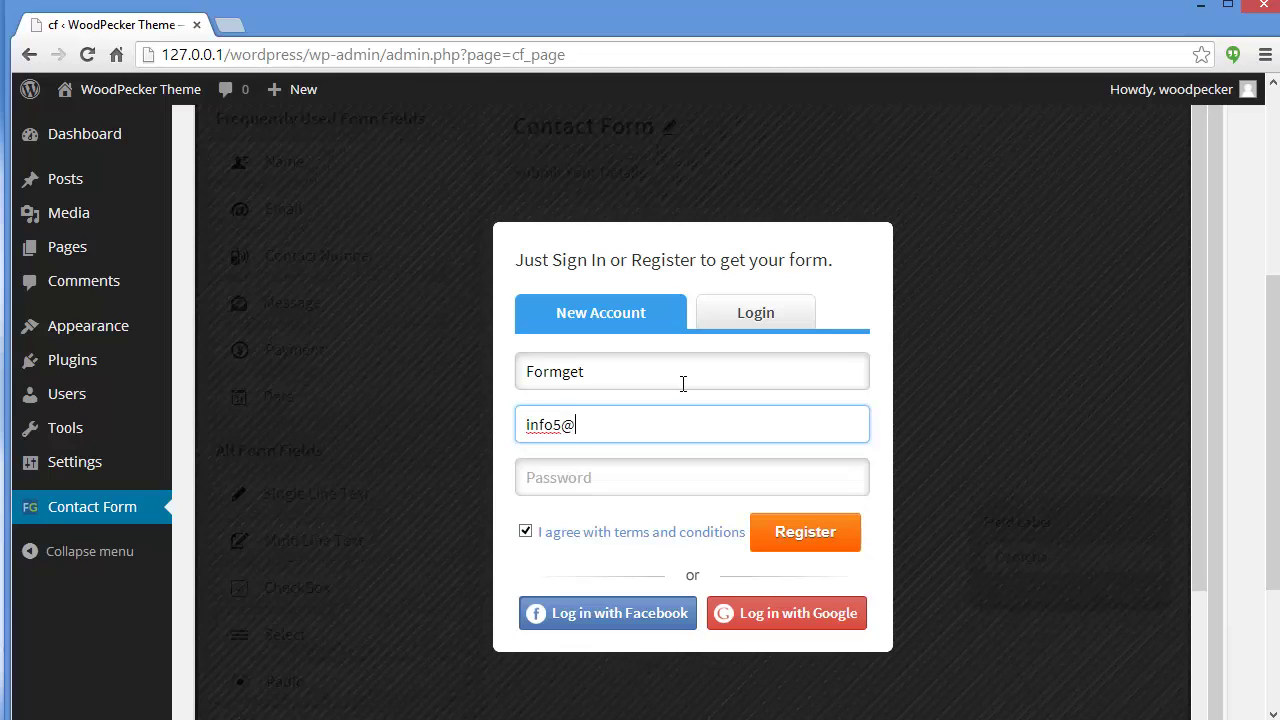
pyautogui.press('Tab')
pyautogui.write('formge')
pyautogui.press('Return')
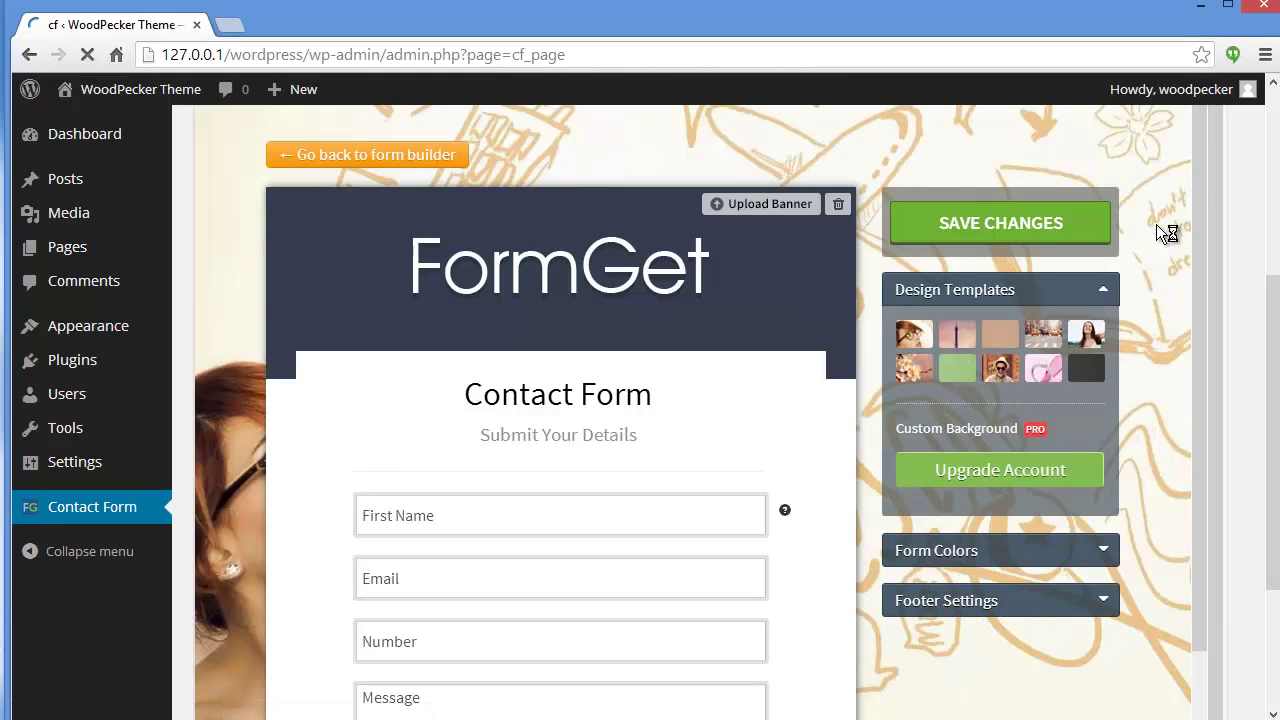
# Try several design templates, settle on the green textured one, and expand Form Colors.
pyautogui.moveTo(1198, 220); pyautogui.dragTo(1200, 330)
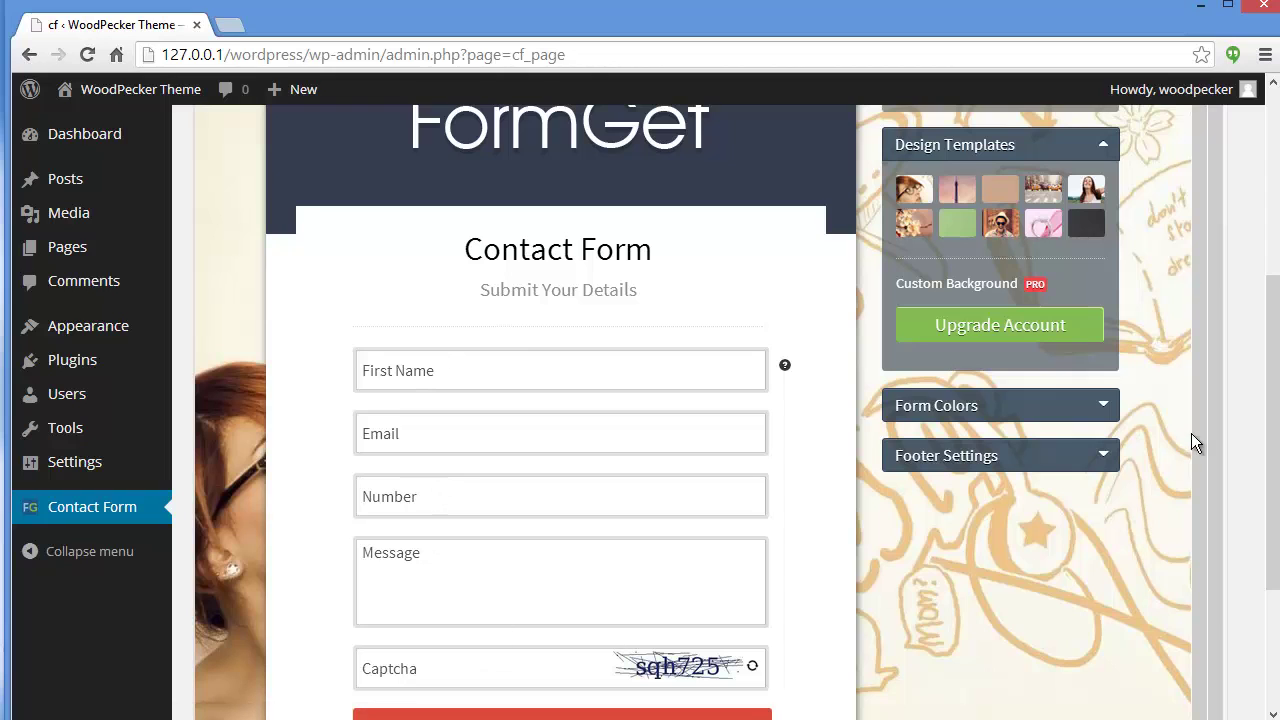
pyautogui.moveTo(1196, 426); pyautogui.dragTo(1198, 497)
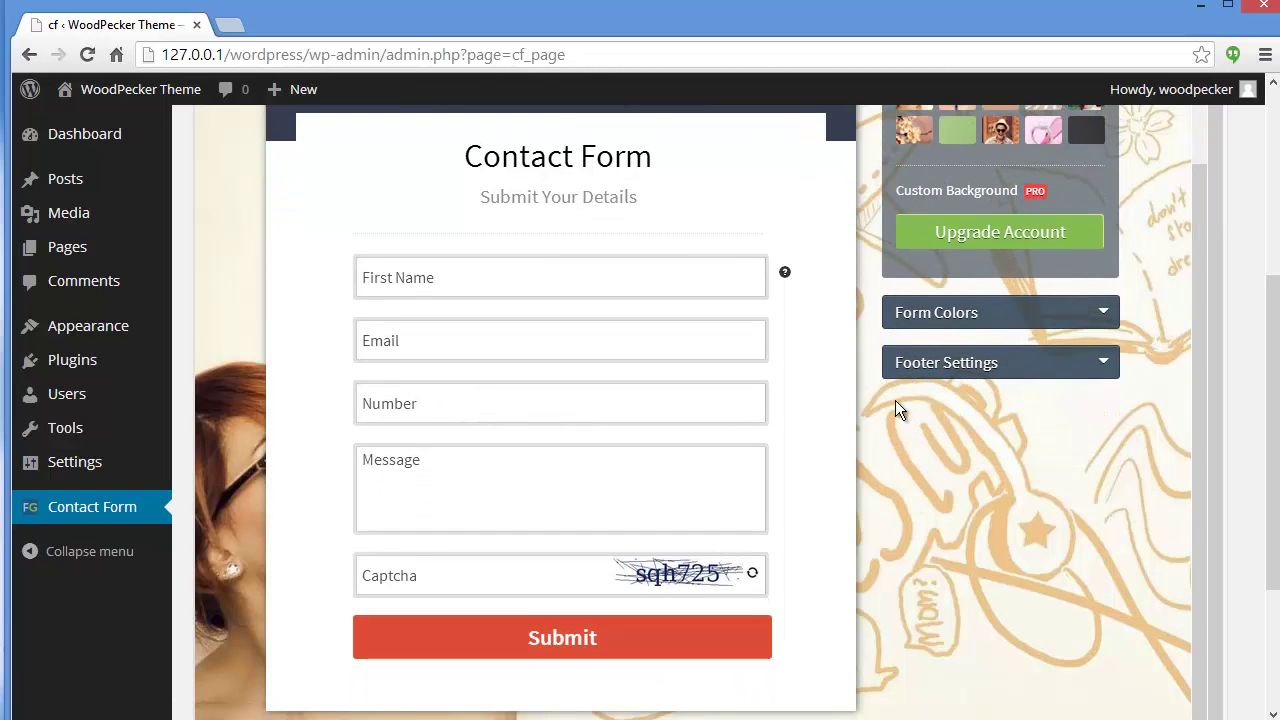
pyautogui.moveTo(789, 276)
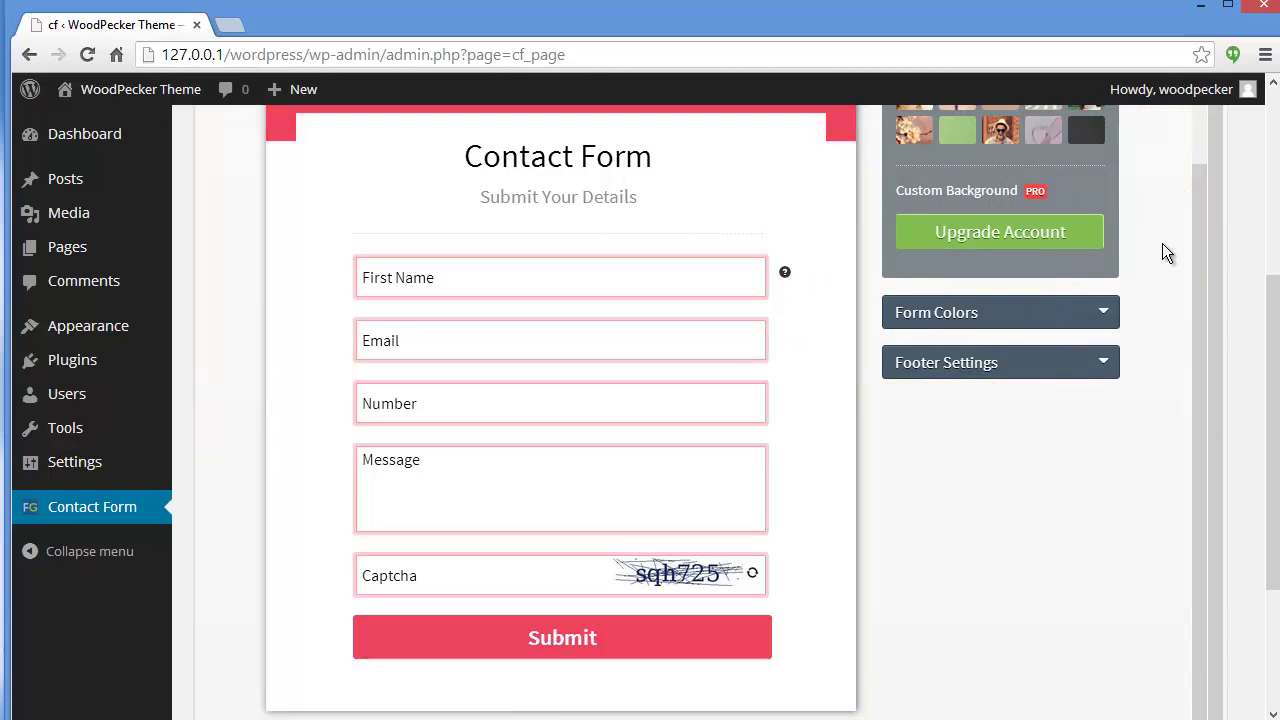
pyautogui.moveTo(1194, 291); pyautogui.dragTo(1184, 197)
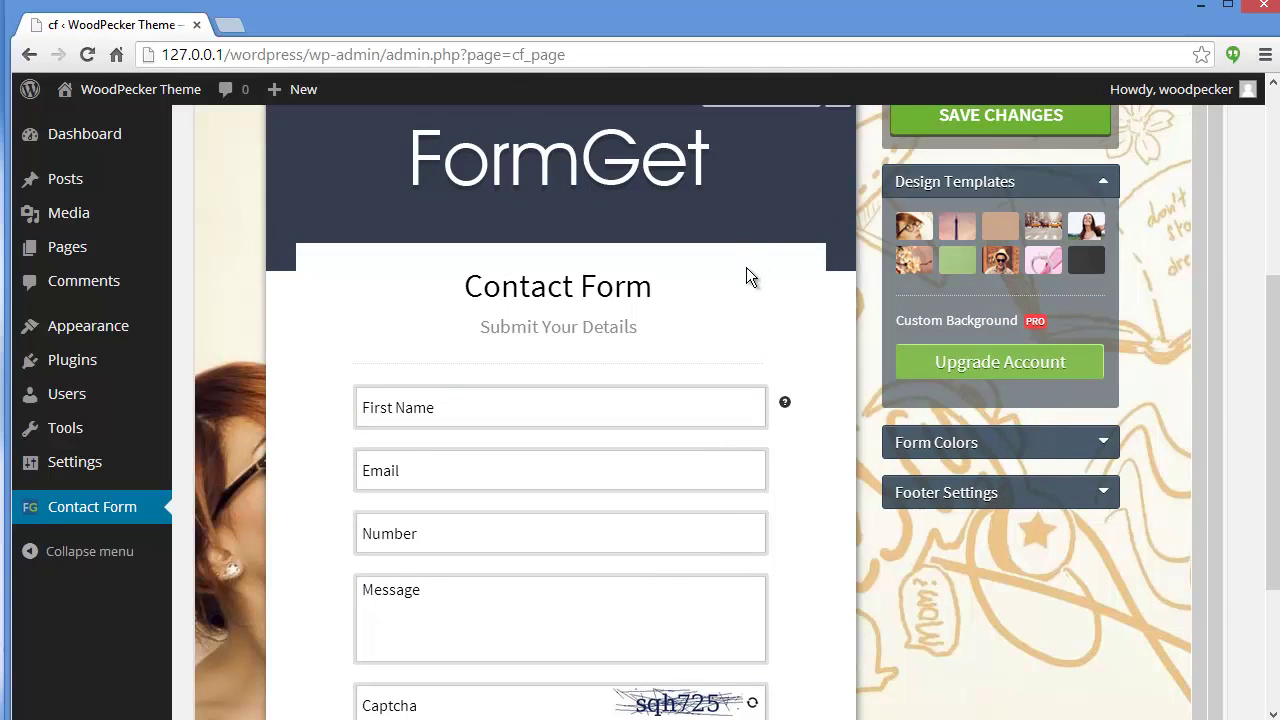
pyautogui.click(1012, 225)
pyautogui.click(956, 256)
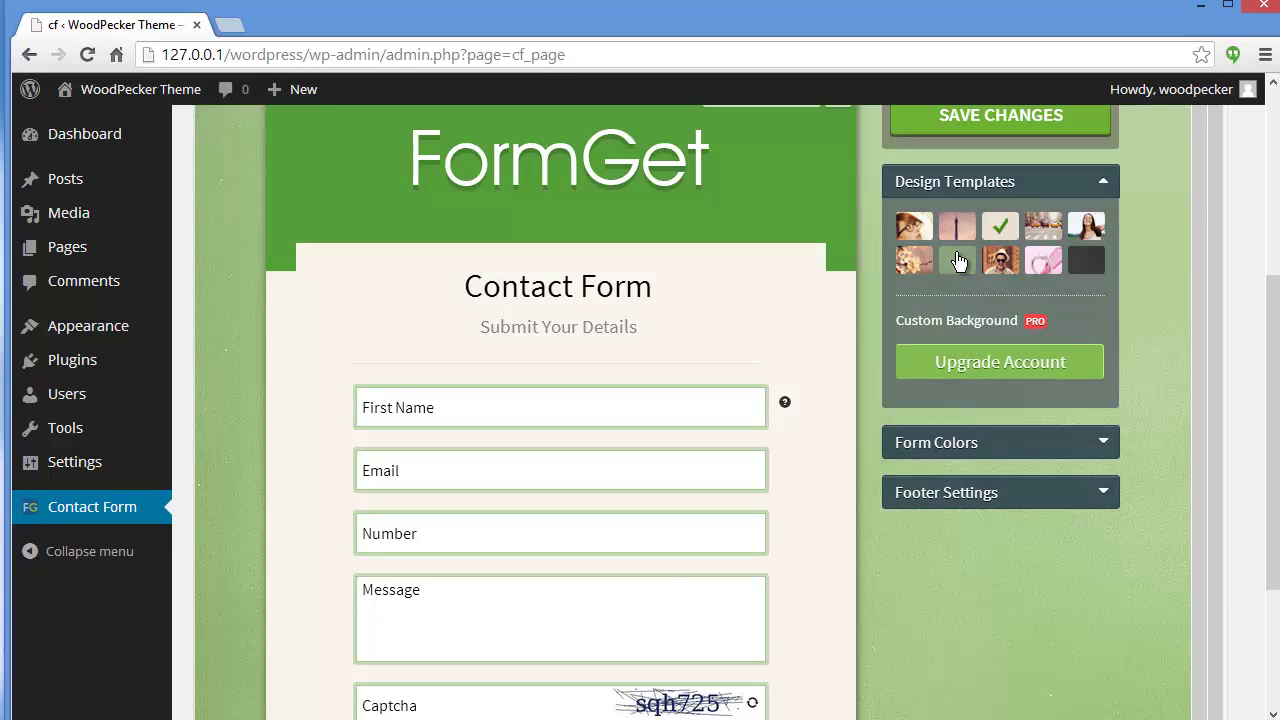
pyautogui.click(926, 262)
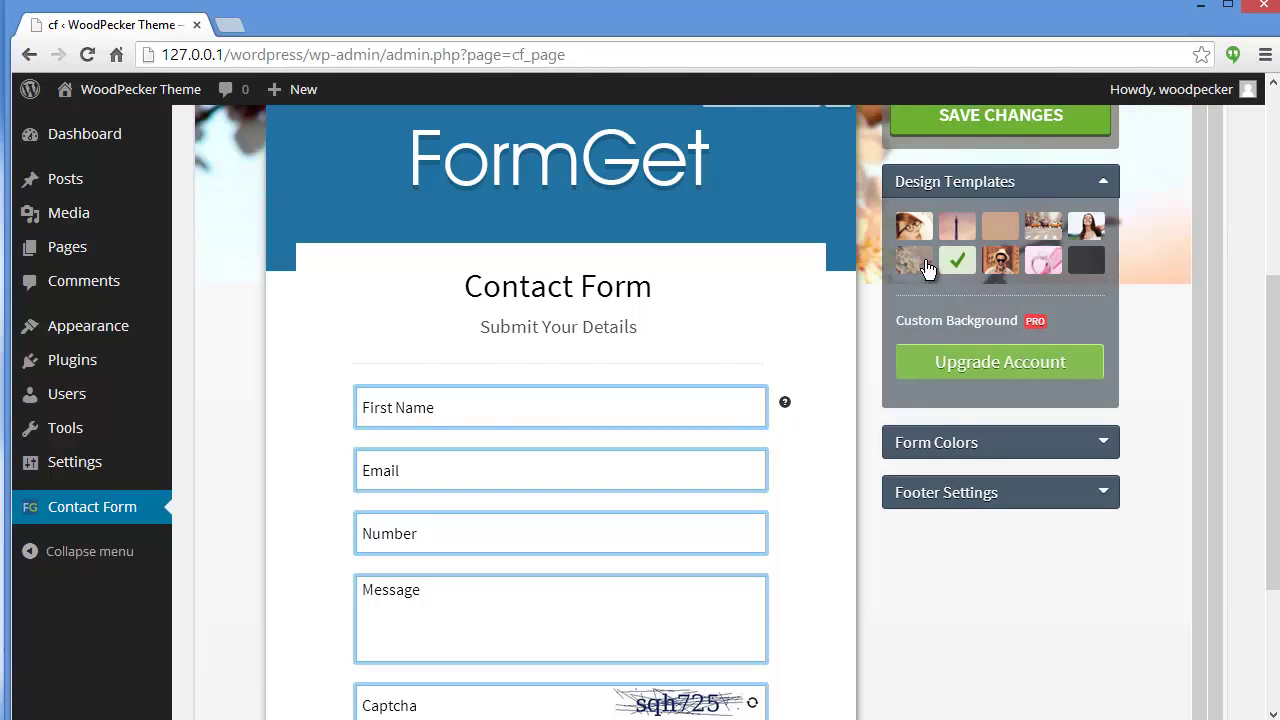
pyautogui.scroll(-1, 1198, 300)
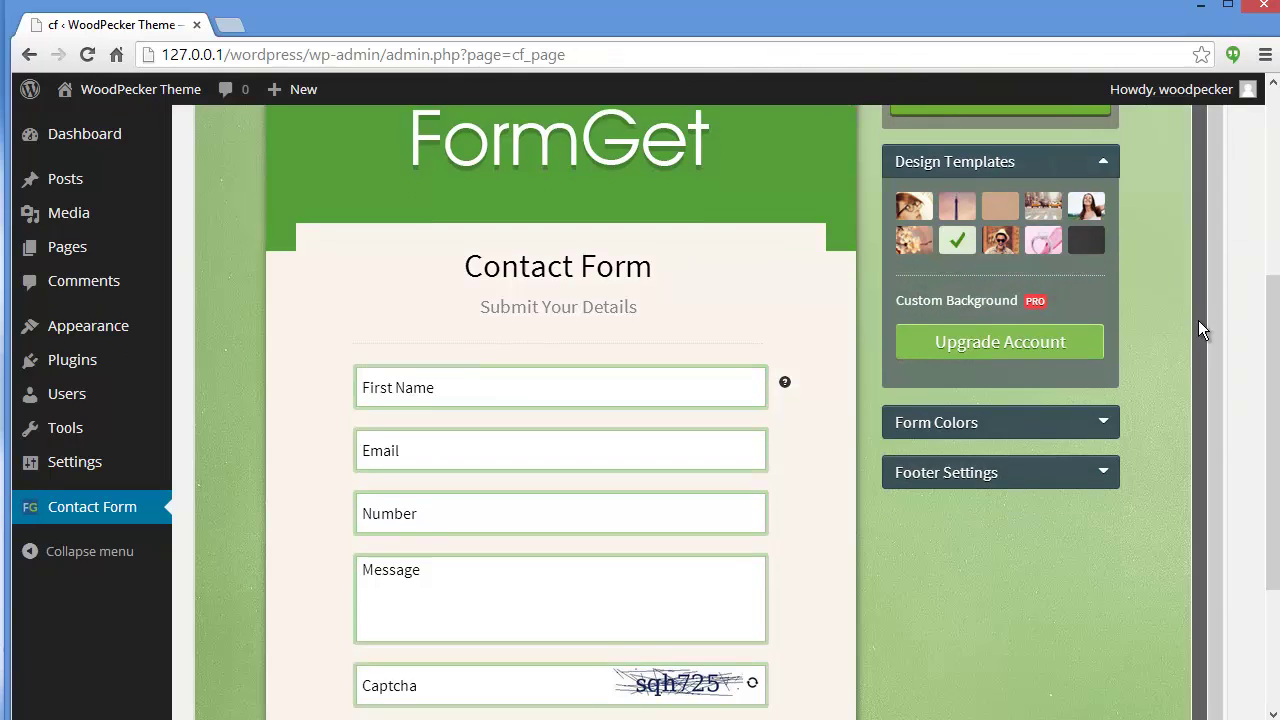
pyautogui.click(1089, 386)
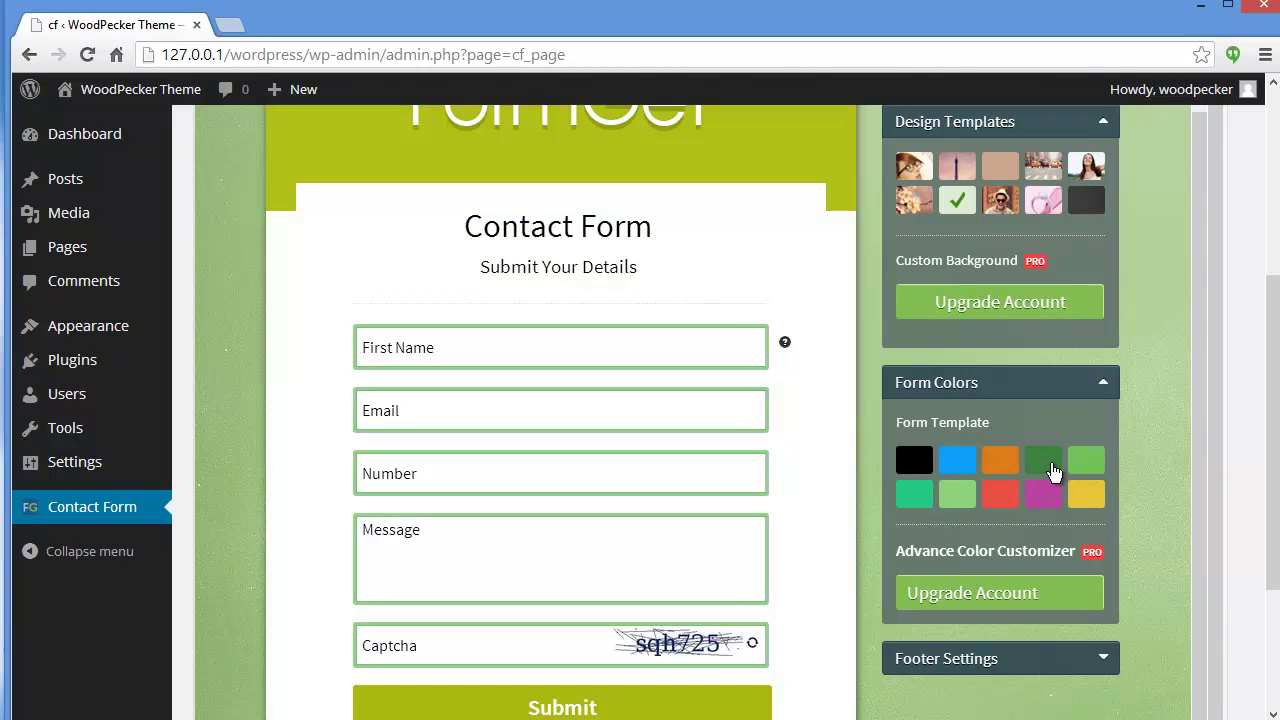
# Switch the form's colour scheme to purple and expand Footer Settings.
pyautogui.click(1048, 494)
pyautogui.scroll(-2, 1192, 450)
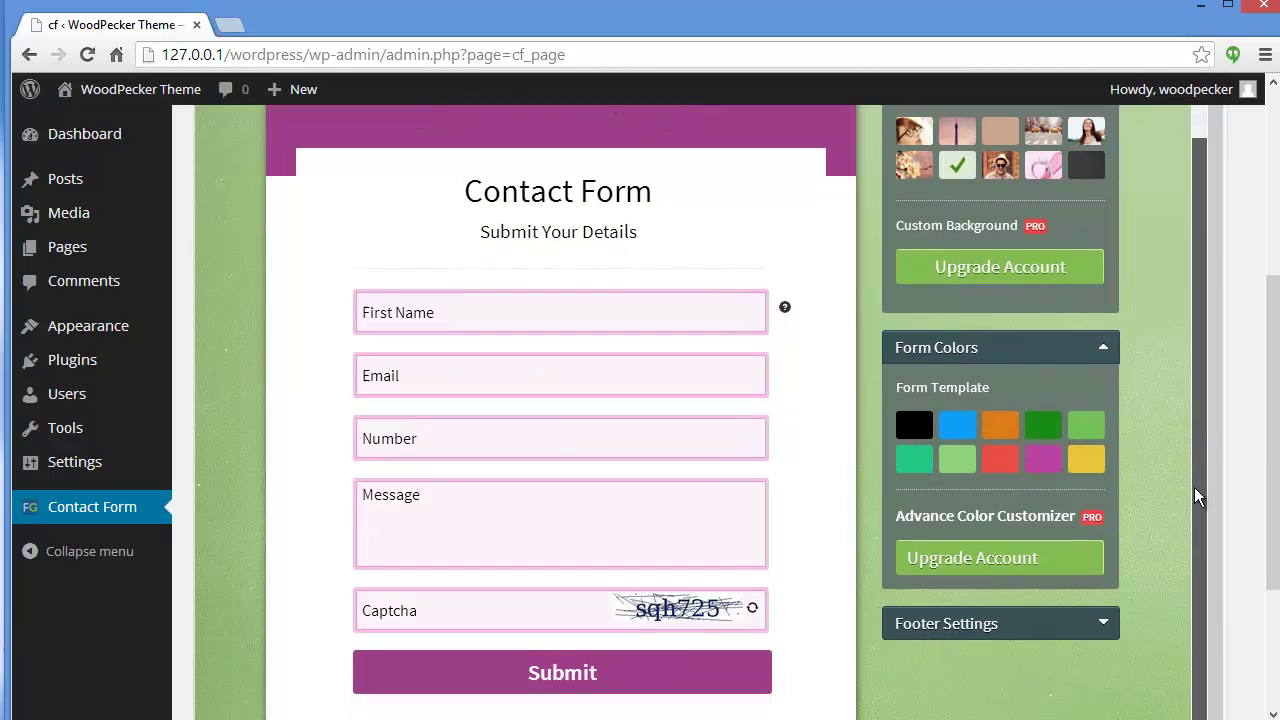
pyautogui.click(1107, 555)
pyautogui.moveTo(1191, 413); pyautogui.dragTo(1192, 513)
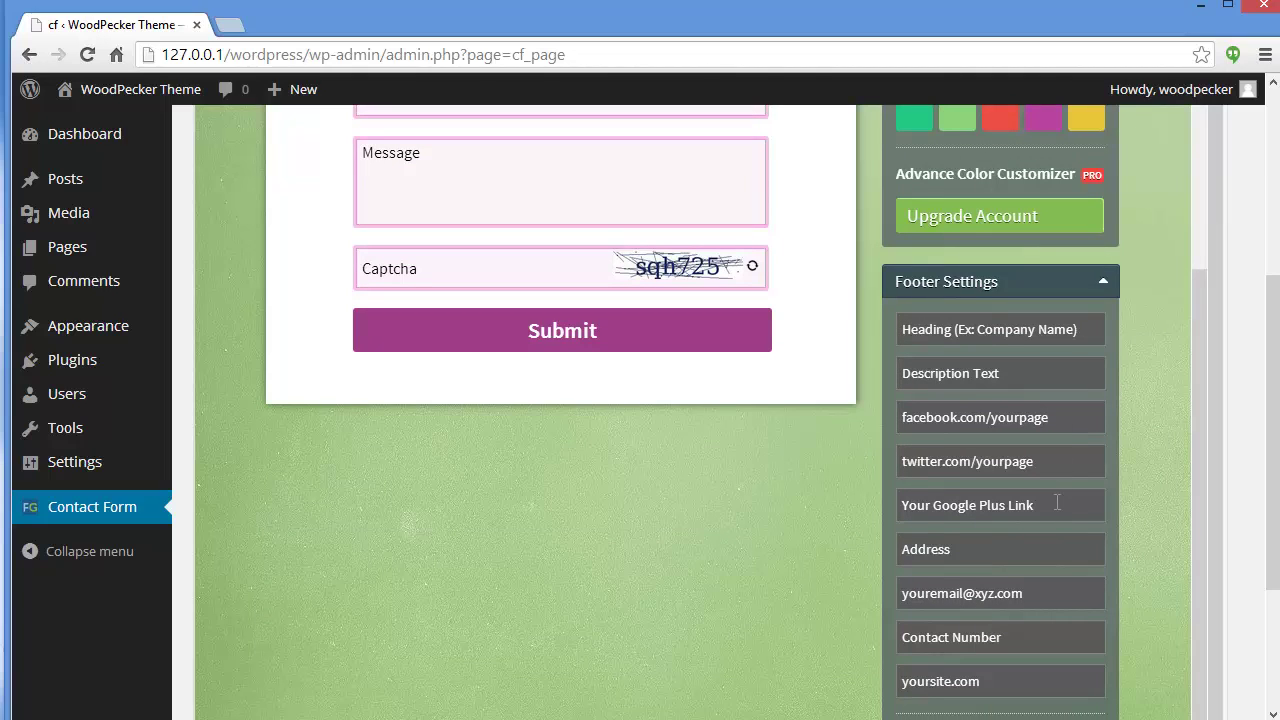
pyautogui.moveTo(1195, 418); pyautogui.dragTo(1195, 449)
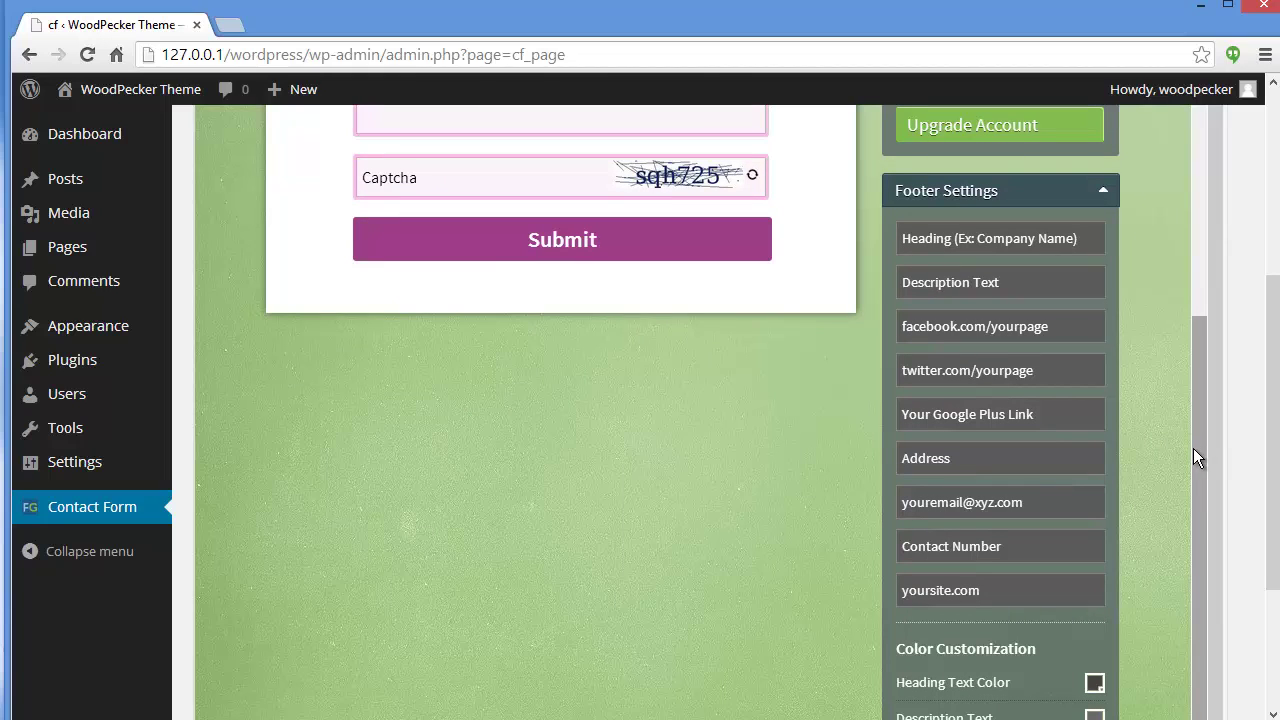
# Set the footer title 'FormGet Form' and description 'Create Forms With FormGet'.
pyautogui.scroll(1, 1199, 398)
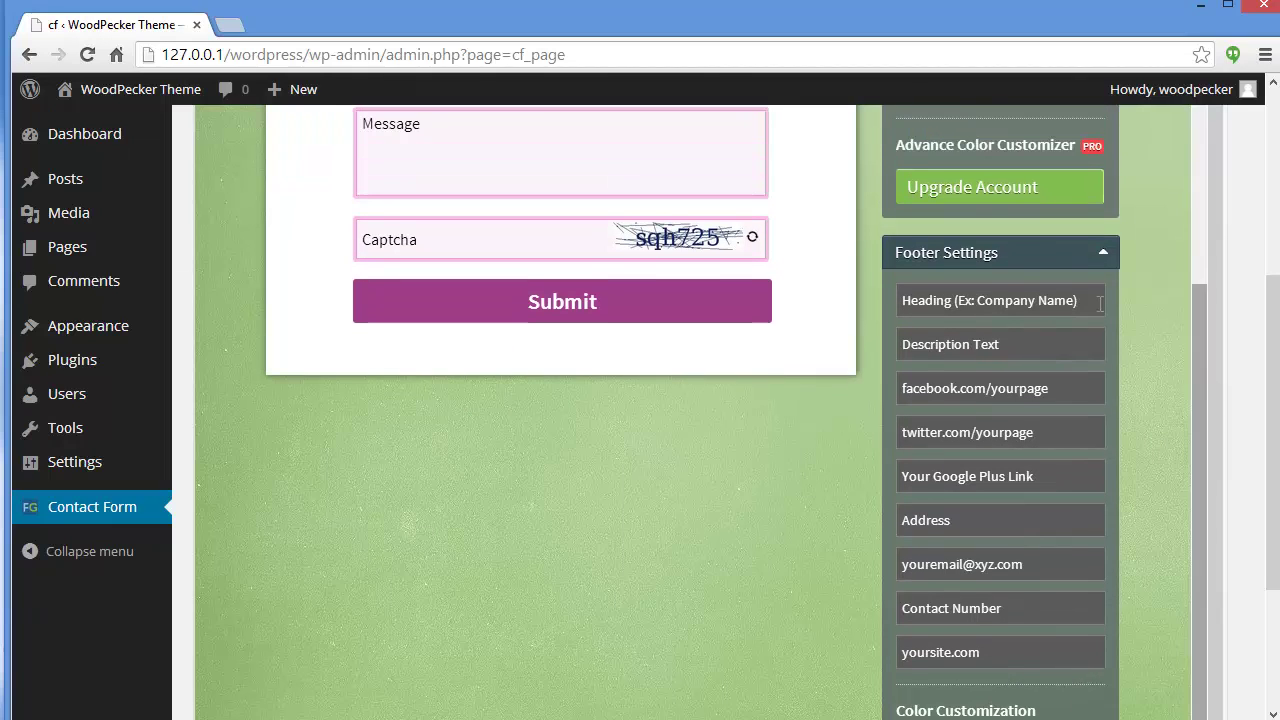
pyautogui.click(1083, 306)
pyautogui.write('For')
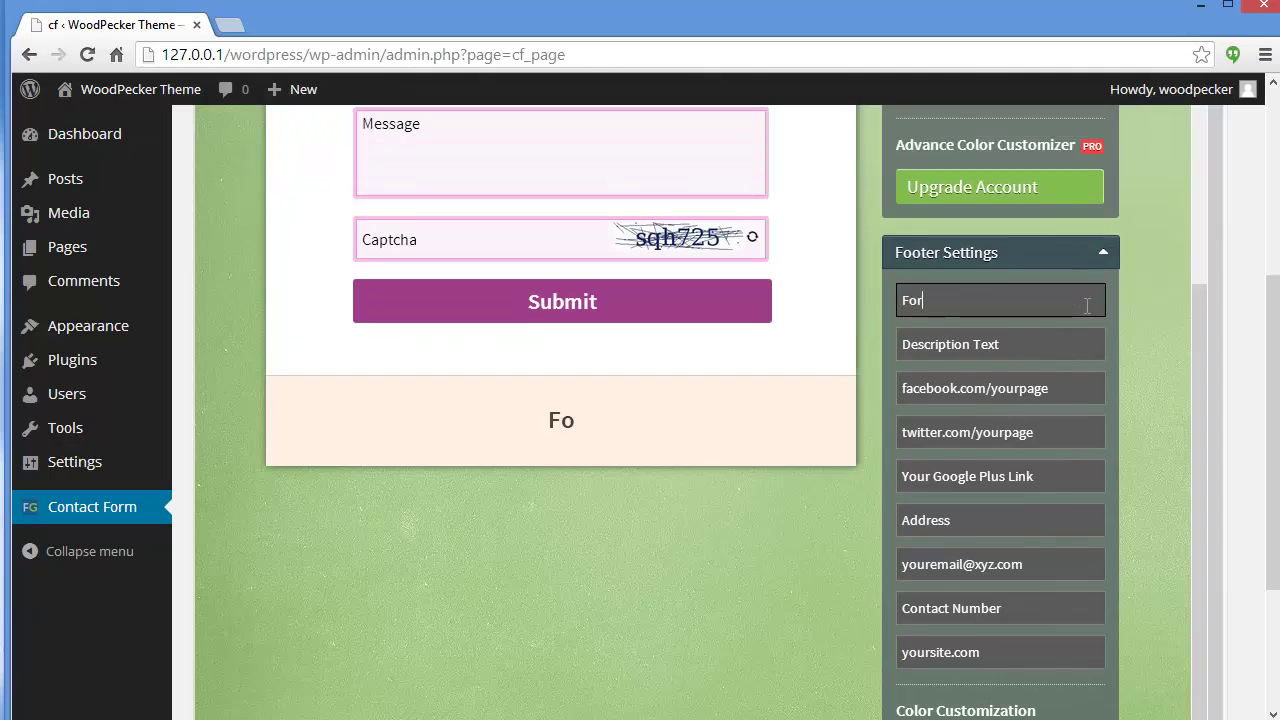
pyautogui.write('mGet F')
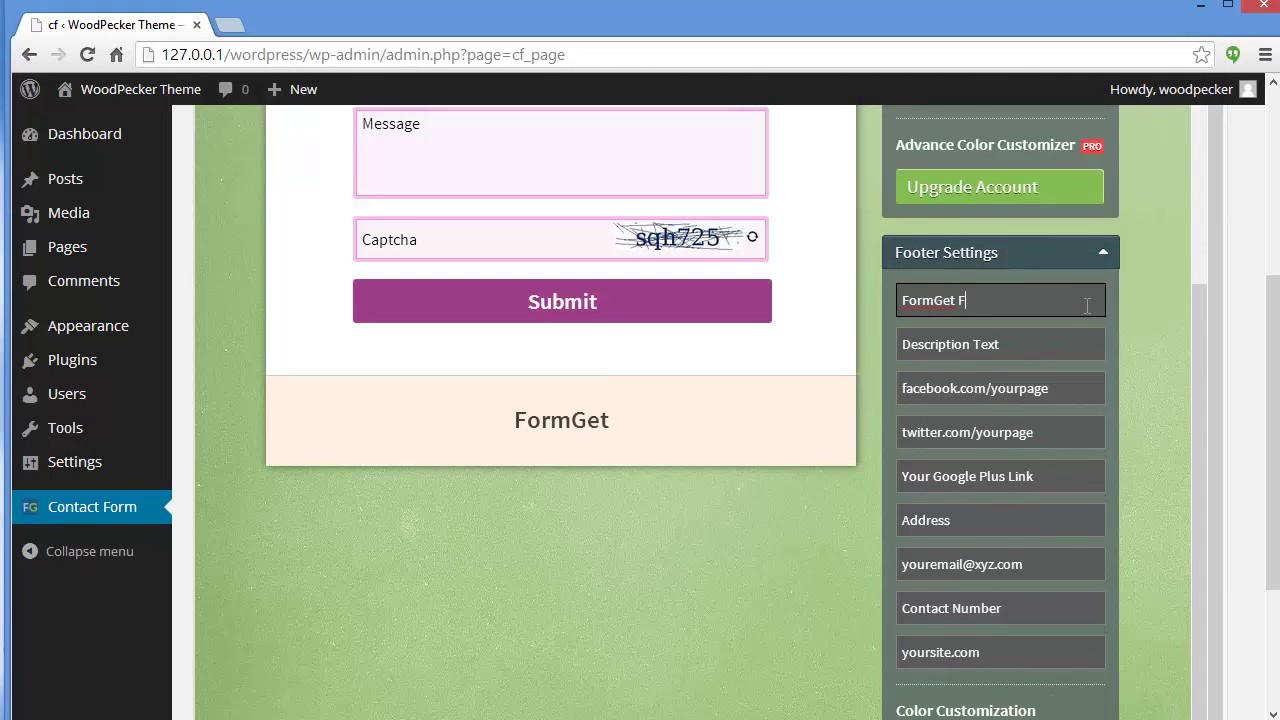
pyautogui.write('orm')
pyautogui.click(1099, 352)
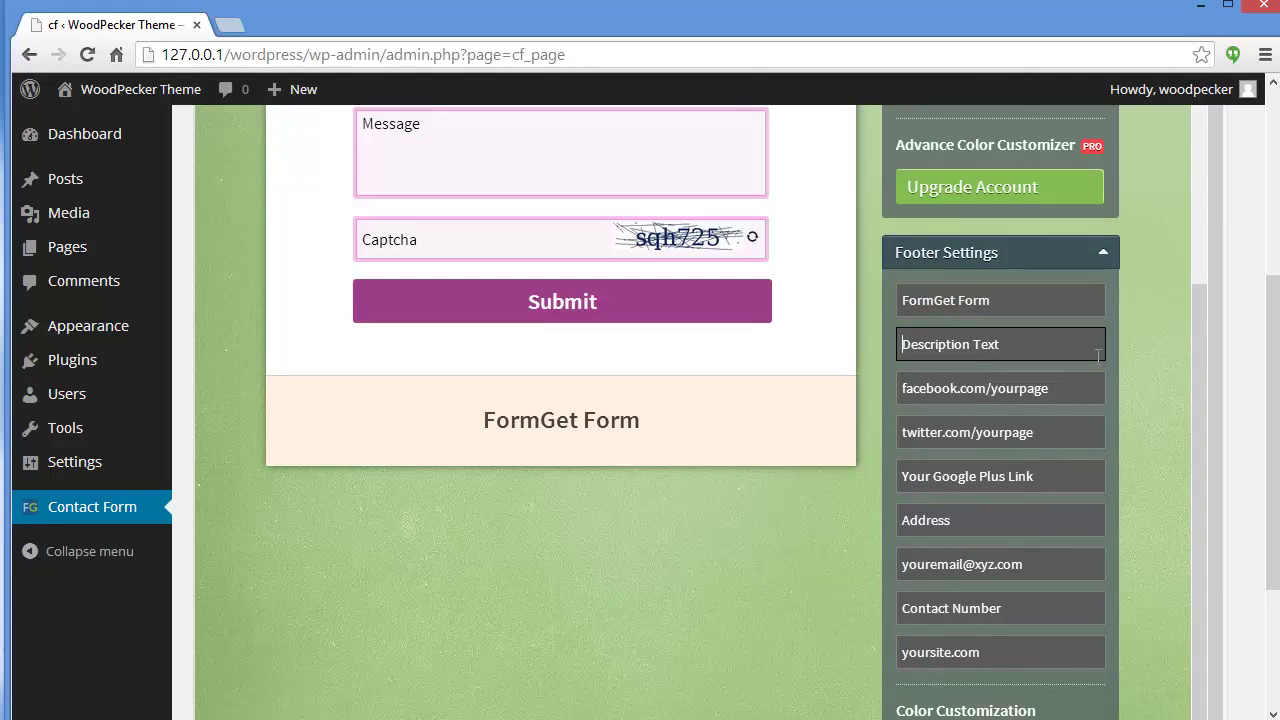
pyautogui.write('Create ')
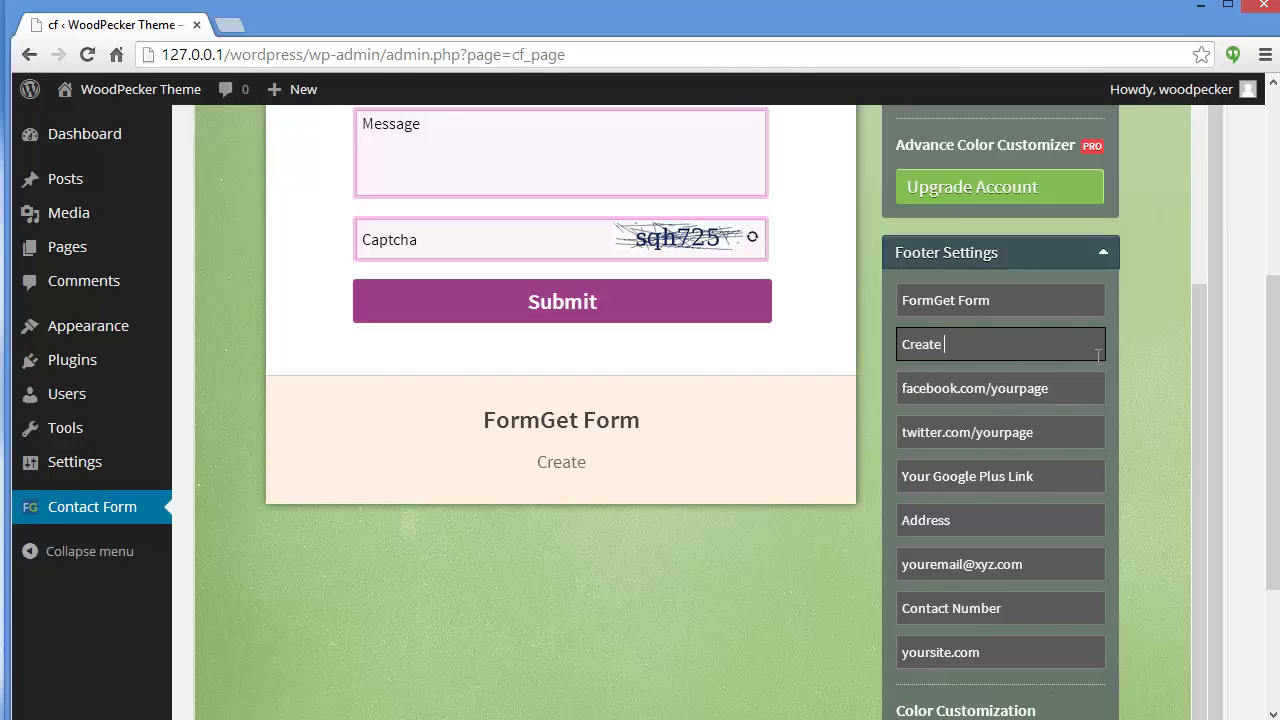
pyautogui.write('Forms With ')
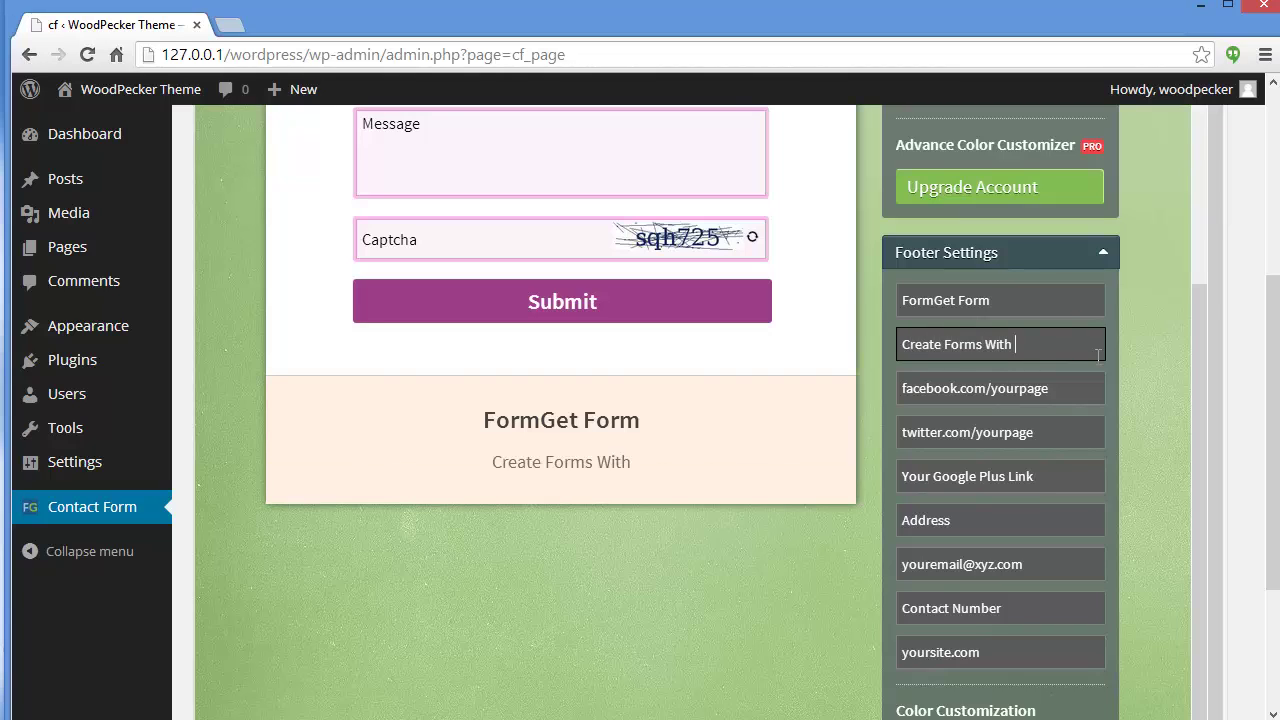
pyautogui.write('FormGet')
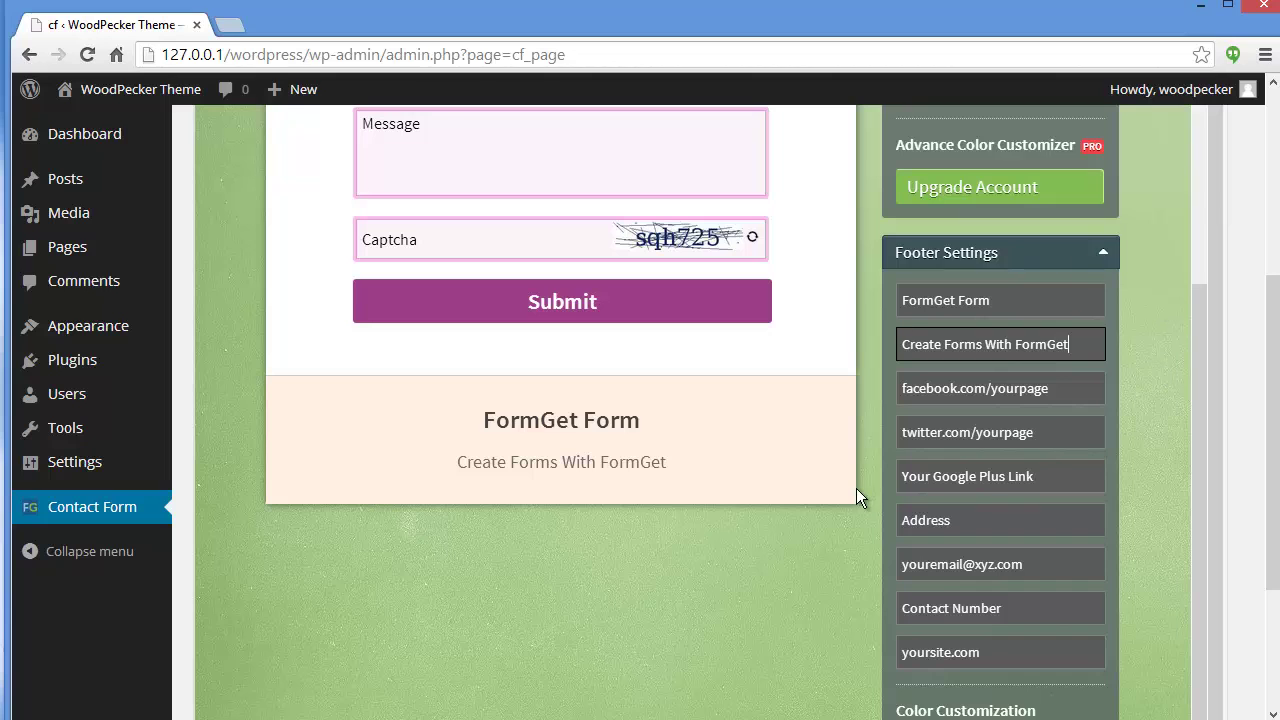
# Save the form changes and open the form's public share page.
pyautogui.moveTo(1203, 370); pyautogui.dragTo(1094, 114)
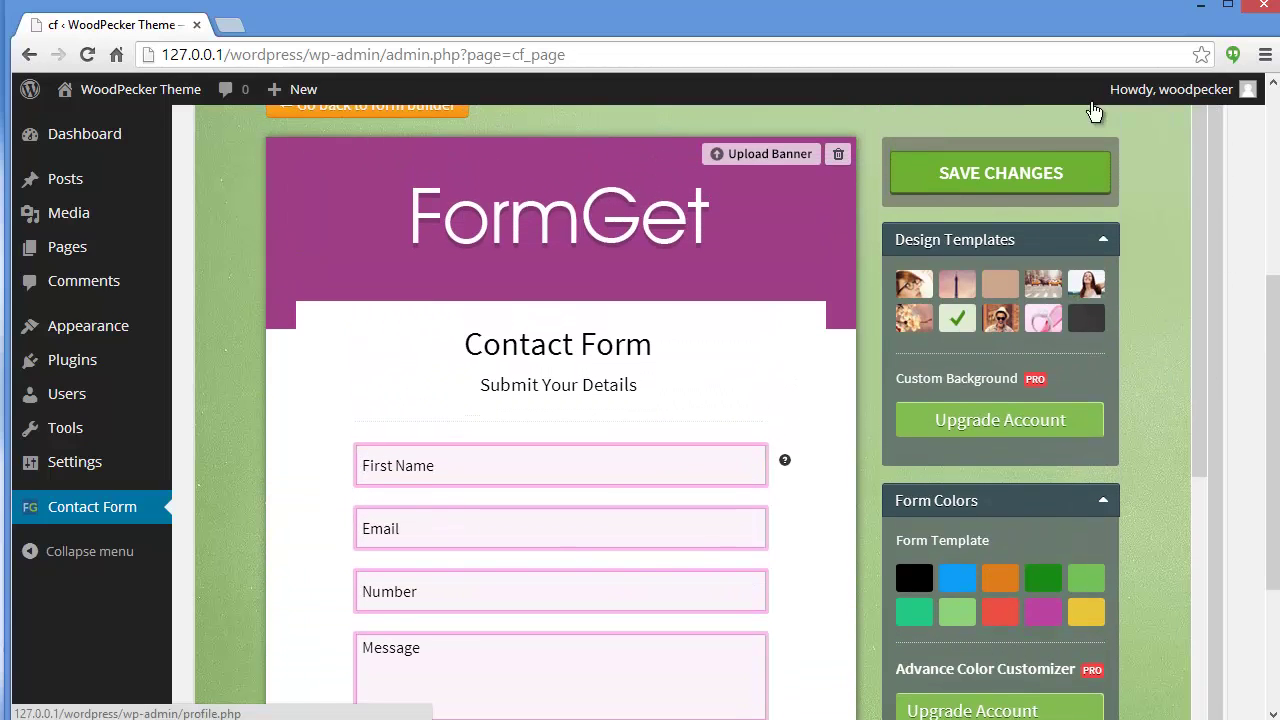
pyautogui.click(1005, 180)
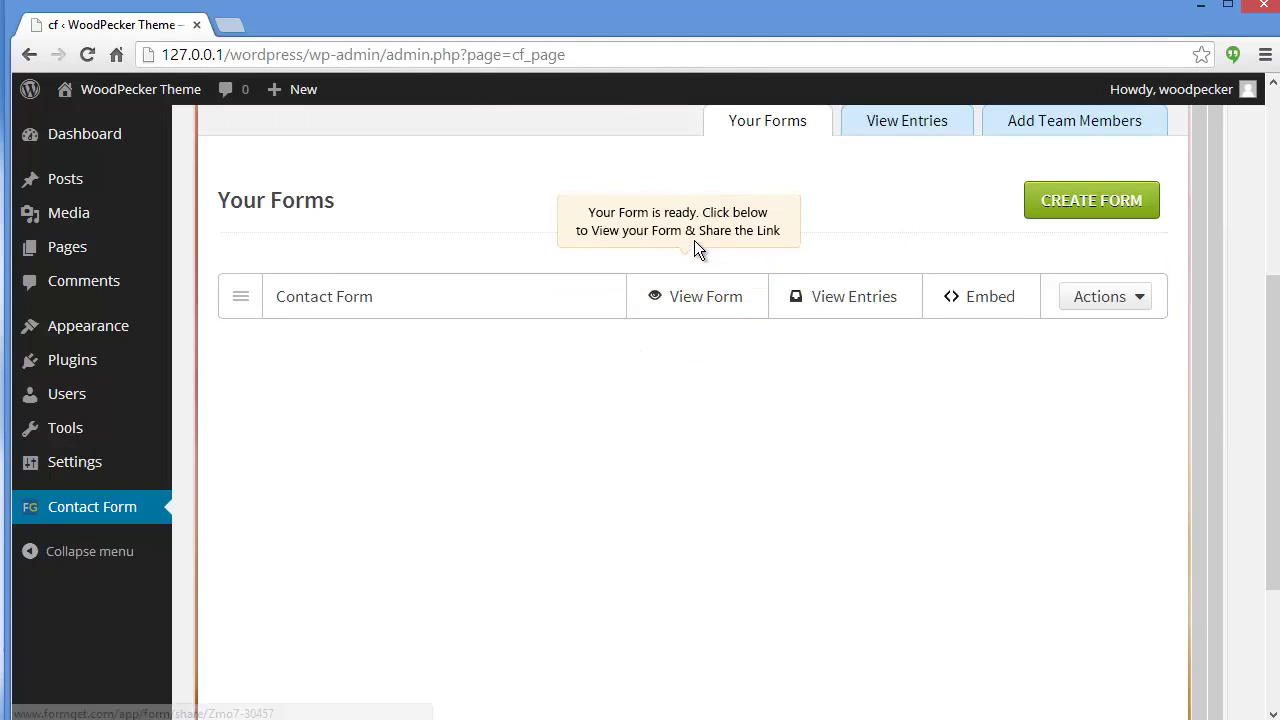
pyautogui.click(706, 298)
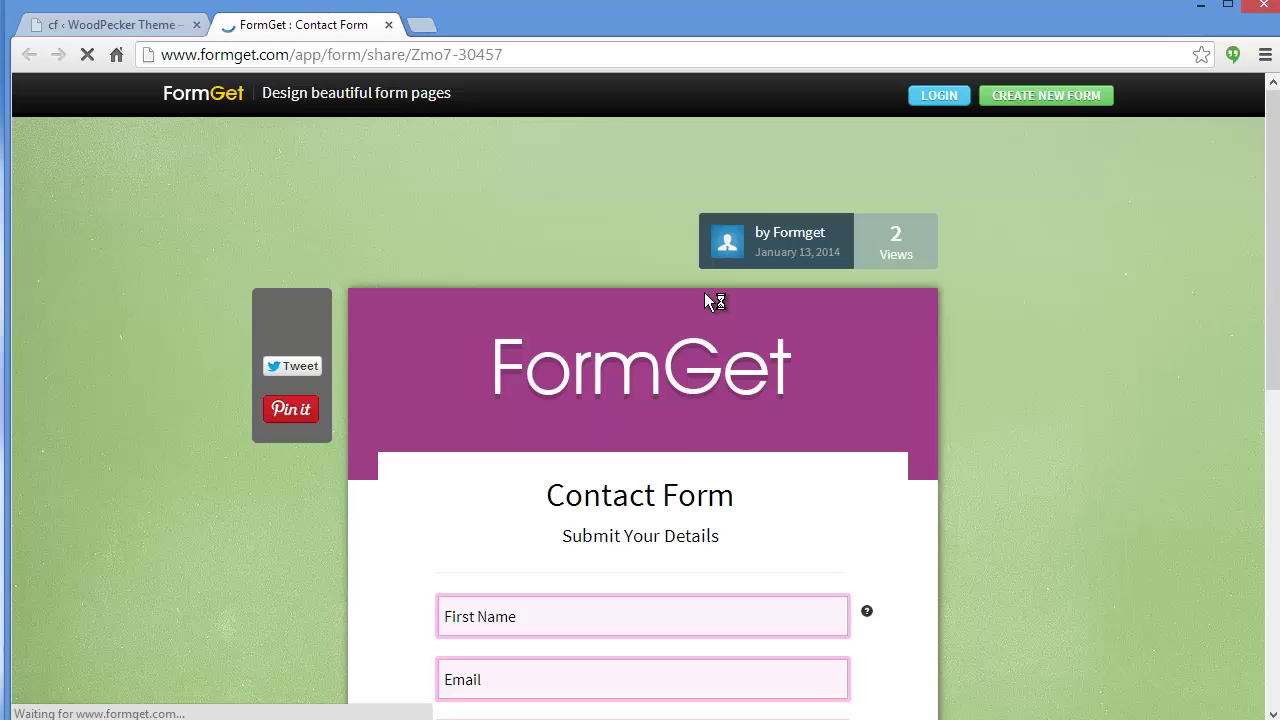
# Scroll through the purple form's formget.com share page, then go back to the WordPress admin tab.
pyautogui.scroll(-4, 671, 358)
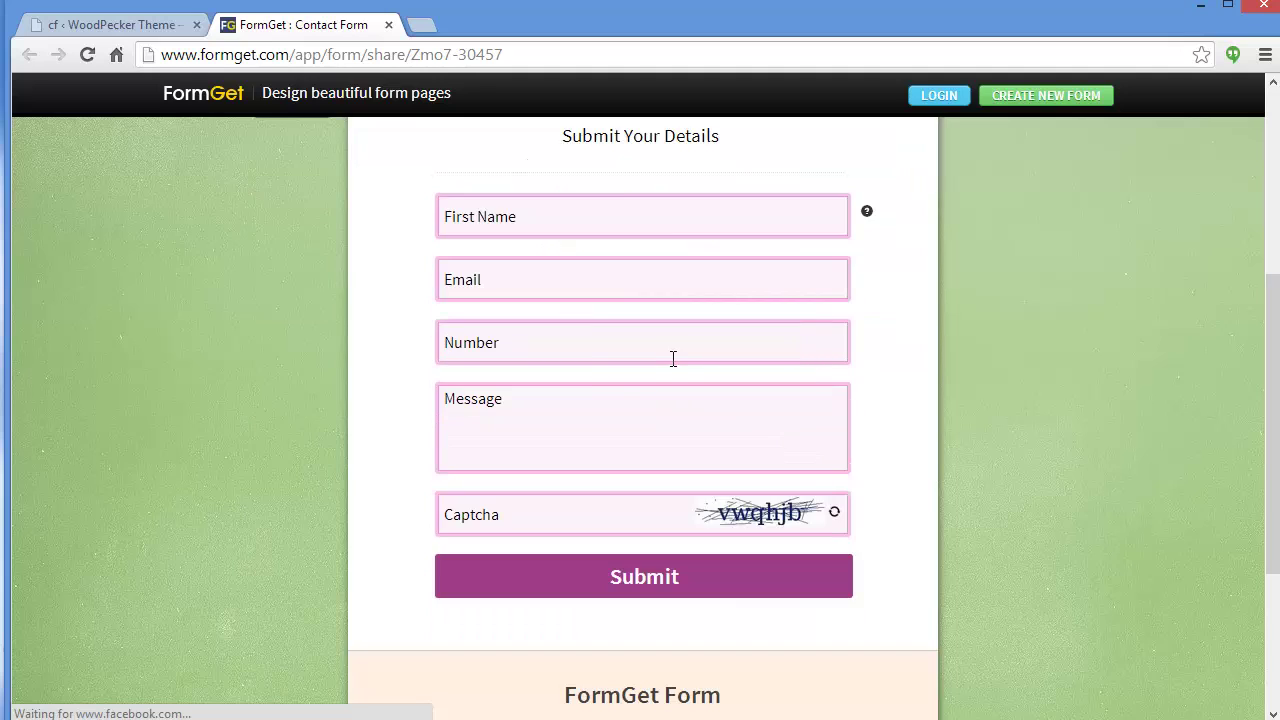
pyautogui.scroll(3, 671, 360)
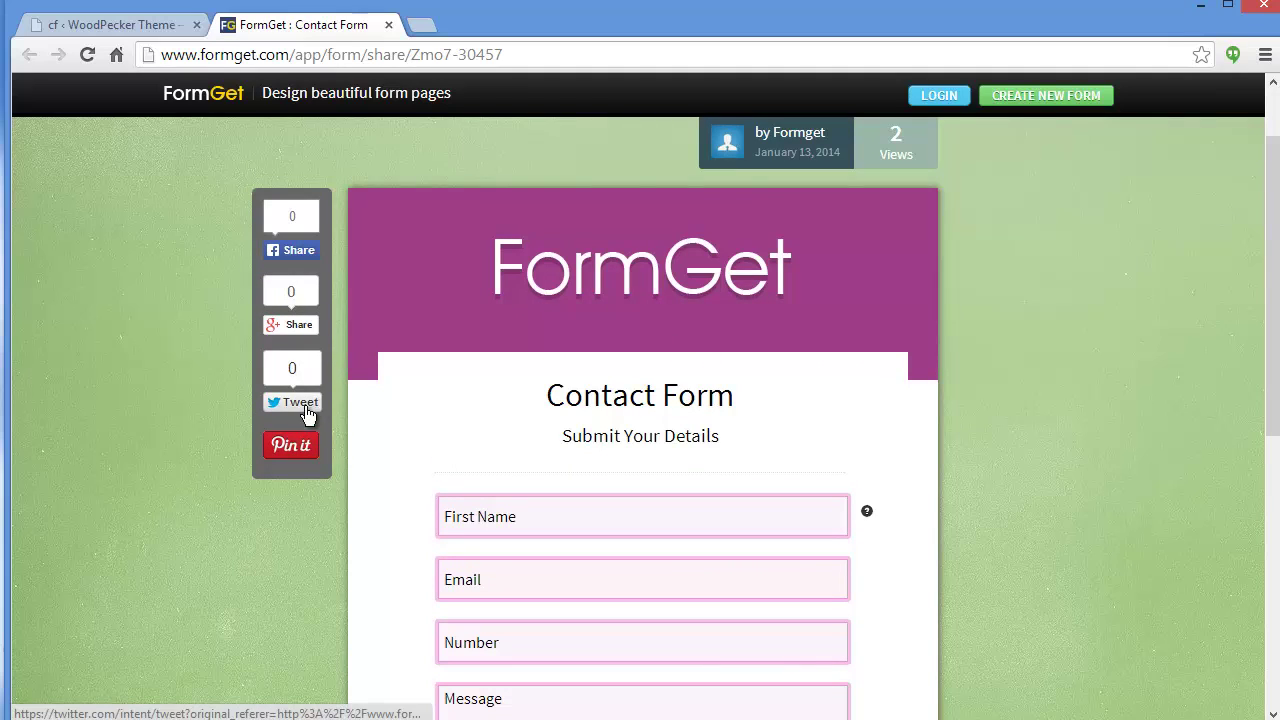
pyautogui.click(134, 24)
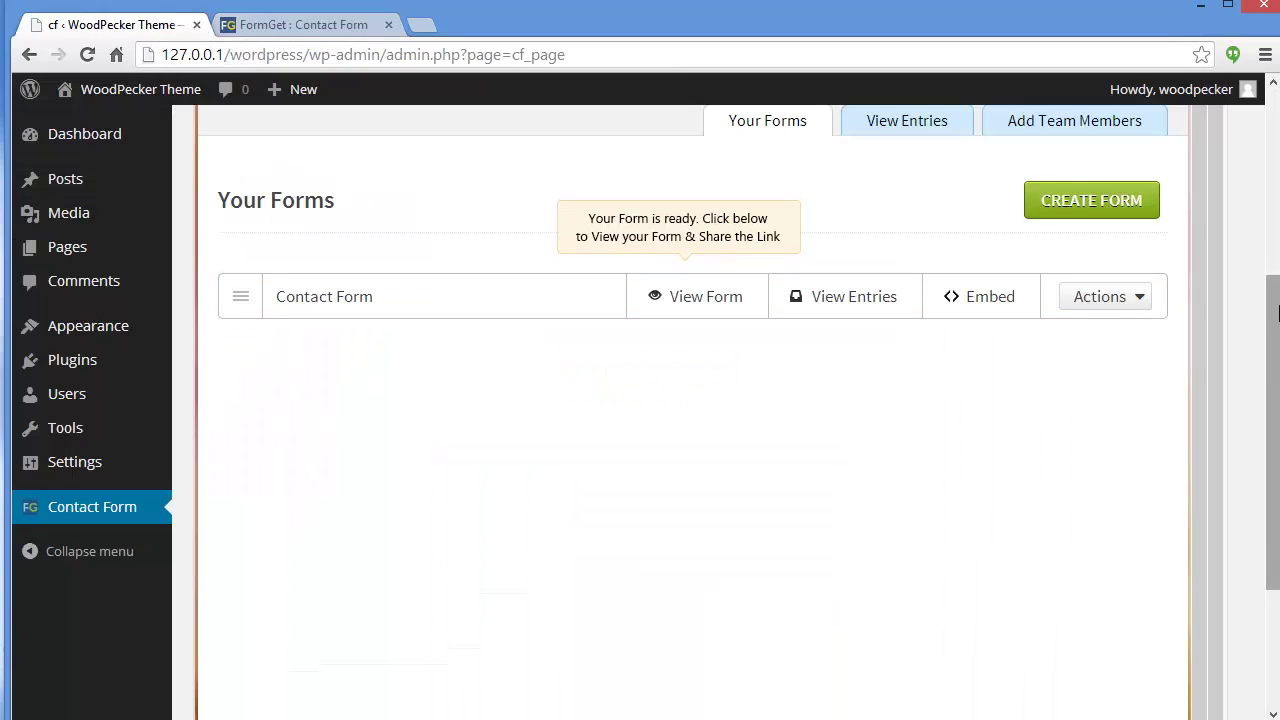
# Copy the Tabbed Widget script from the Contact Form's embed code options.
pyautogui.moveTo(1275, 322); pyautogui.dragTo(1275, 280)
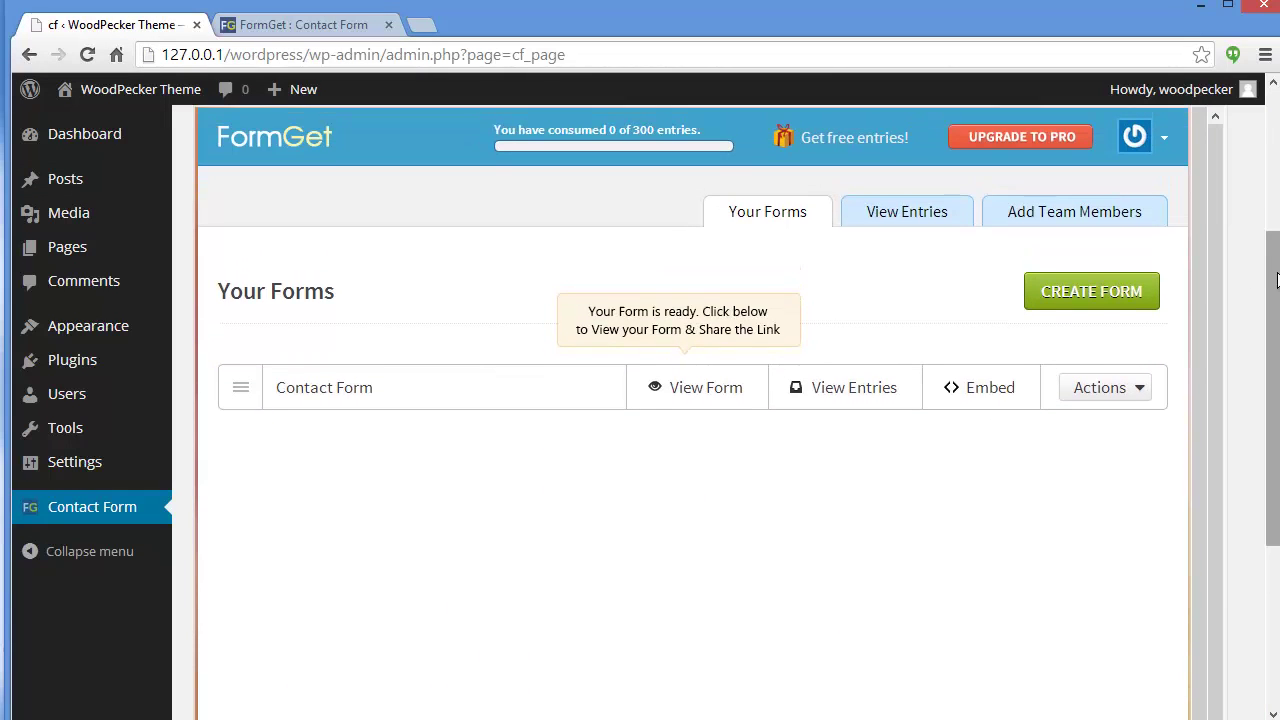
pyautogui.click(972, 385)
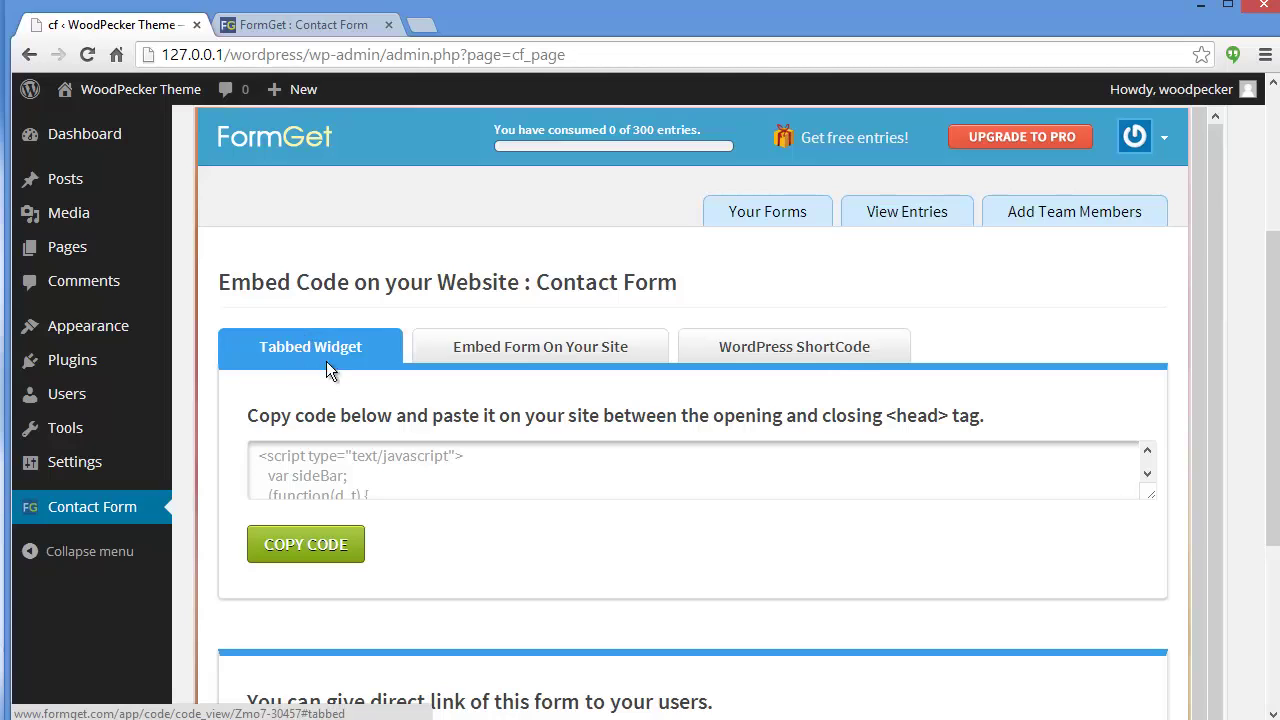
pyautogui.click(303, 556)
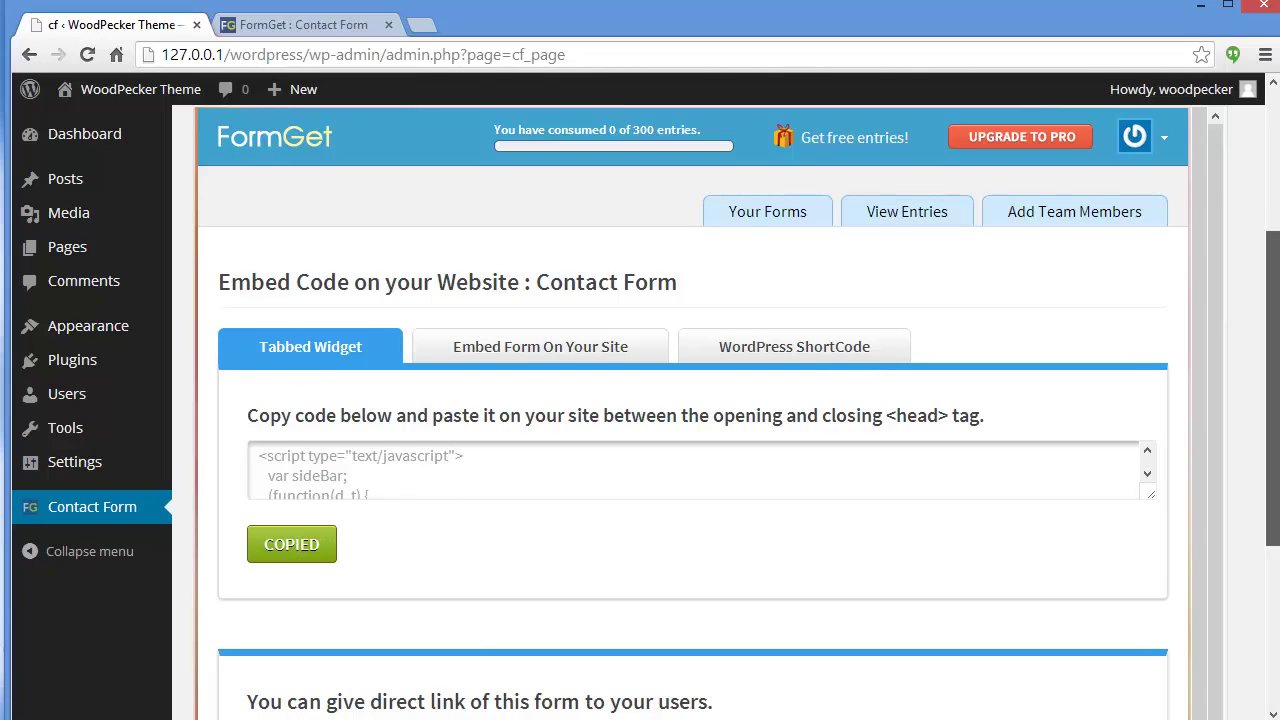
pyautogui.scroll(3, 1272, 388)
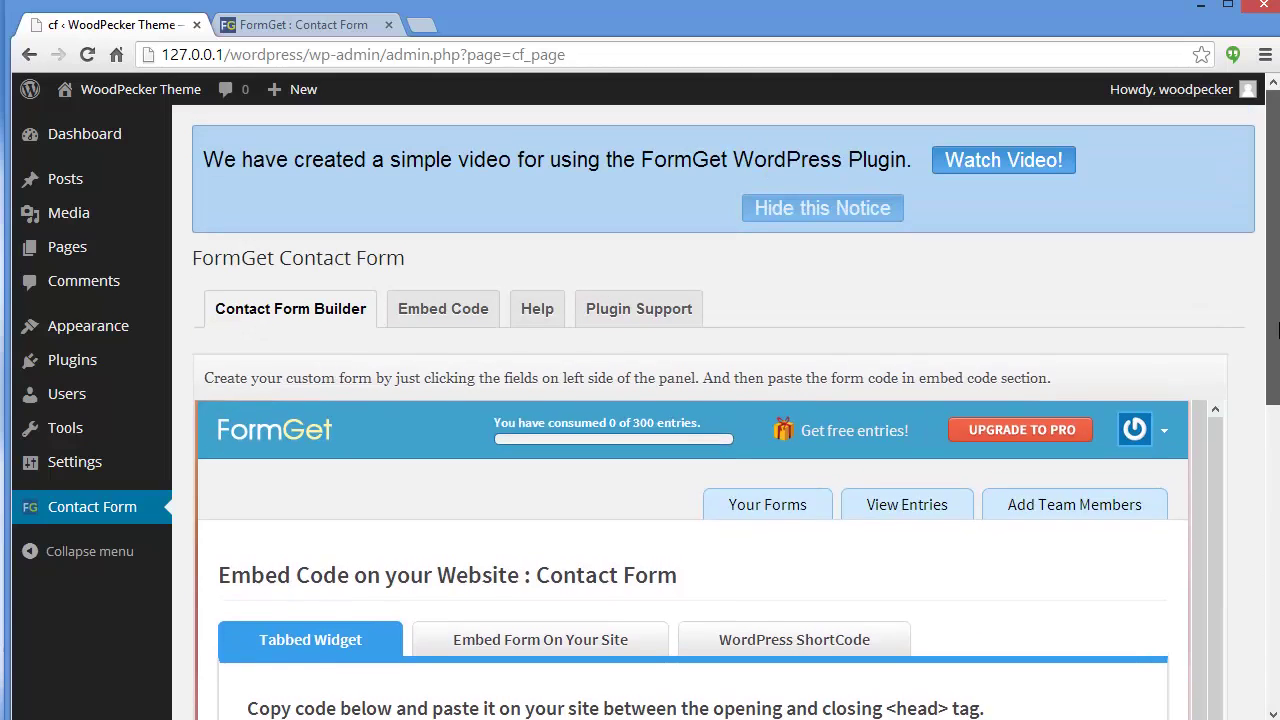
# Paste the Tabbed Widget script into the FormGet plugin's Embed Code field and save.
pyautogui.click(458, 312)
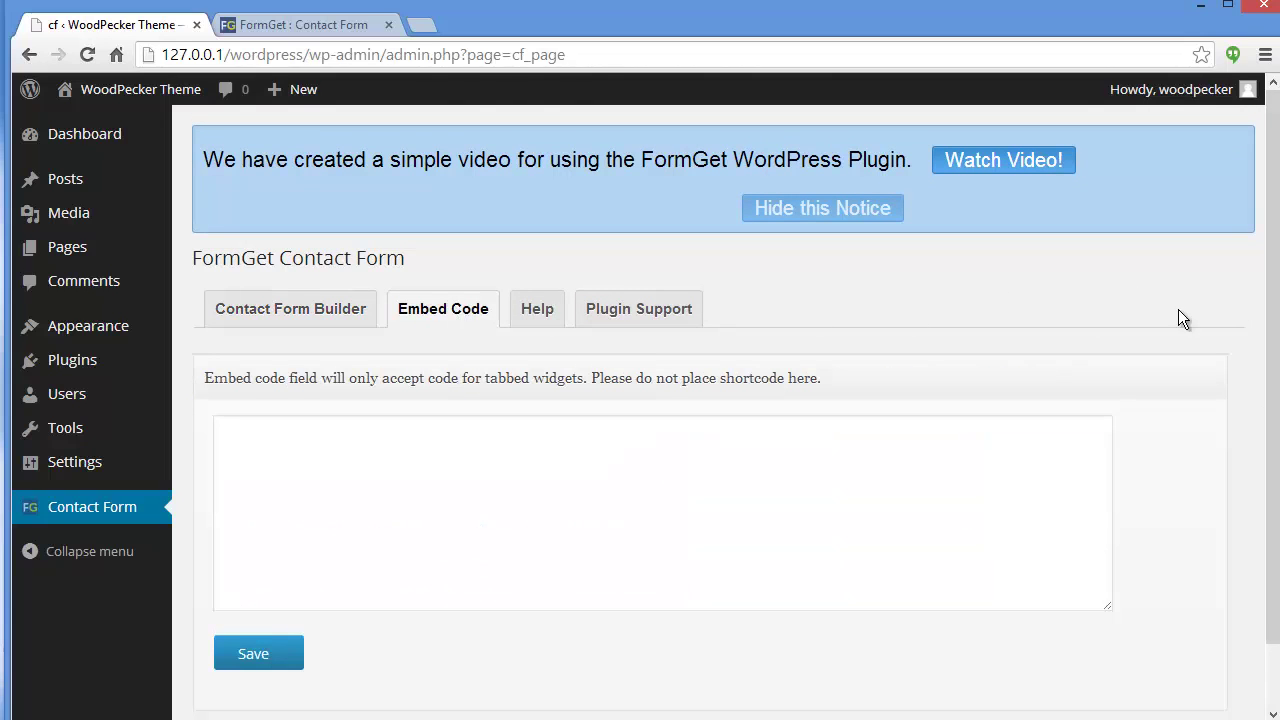
pyautogui.scroll(-1, 1272, 300)
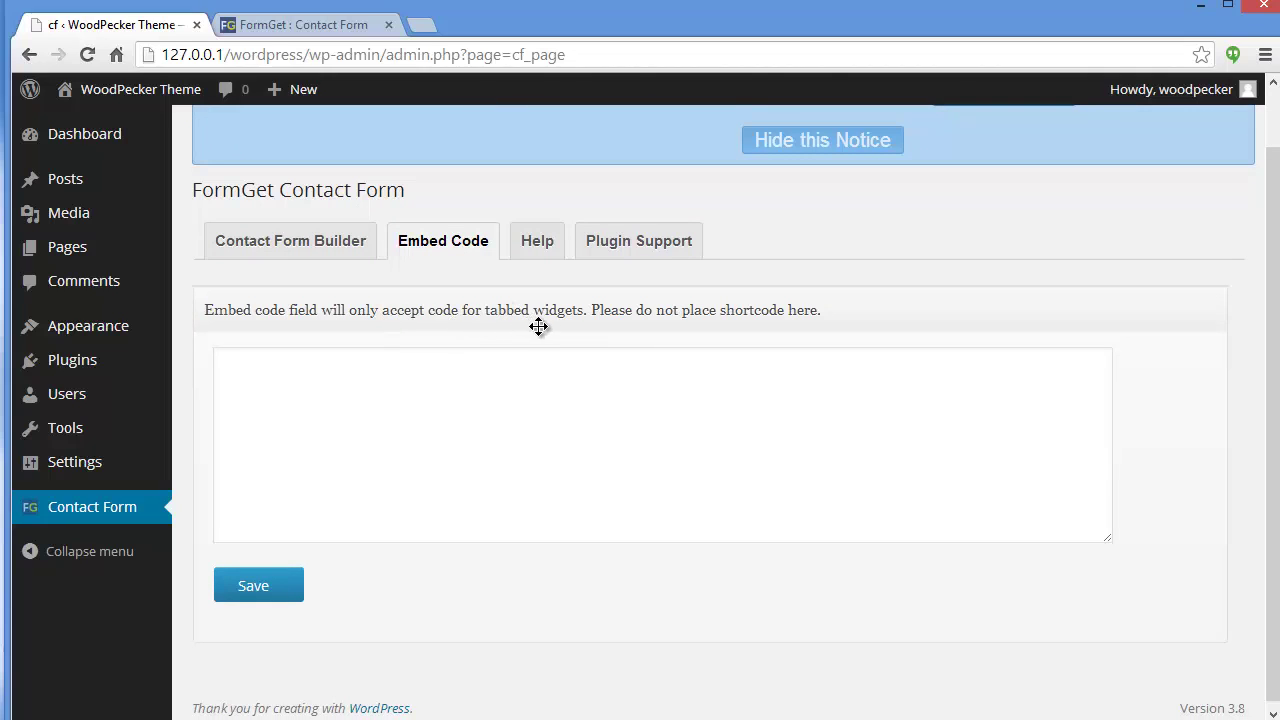
pyautogui.click(458, 422)
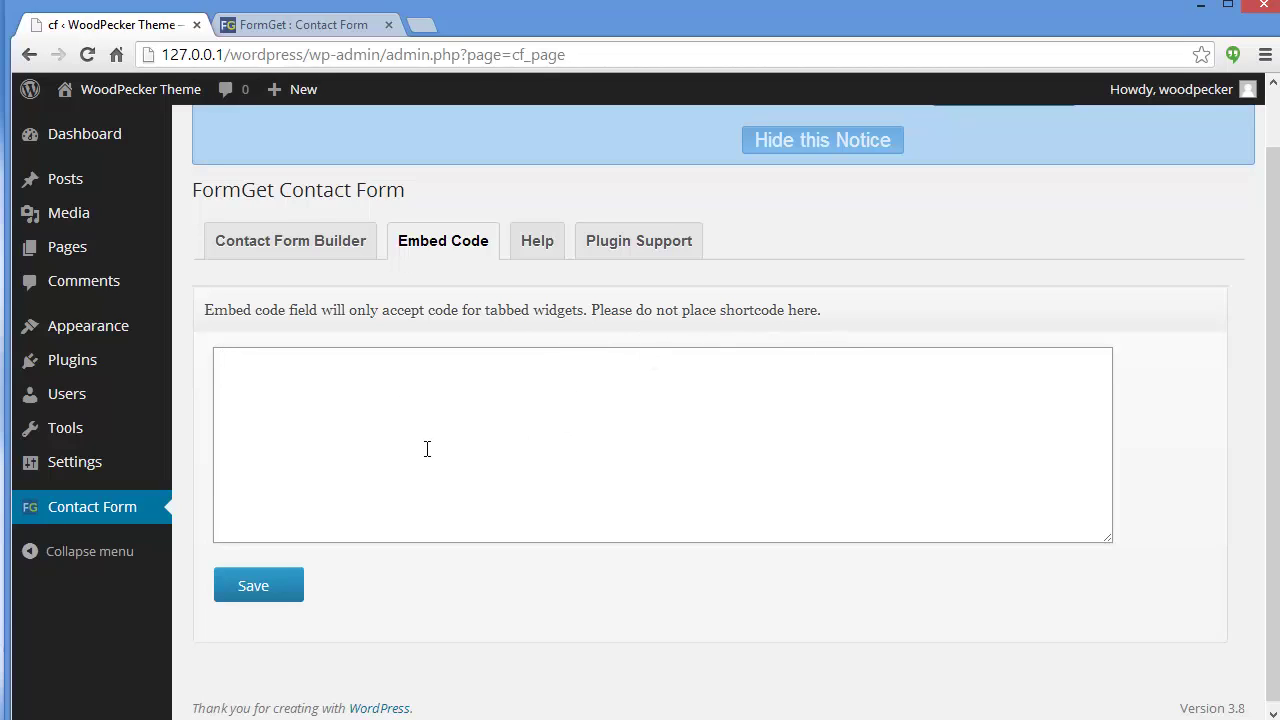
pyautogui.hotkey('ctrl', 'v')
pyautogui.click(231, 592)
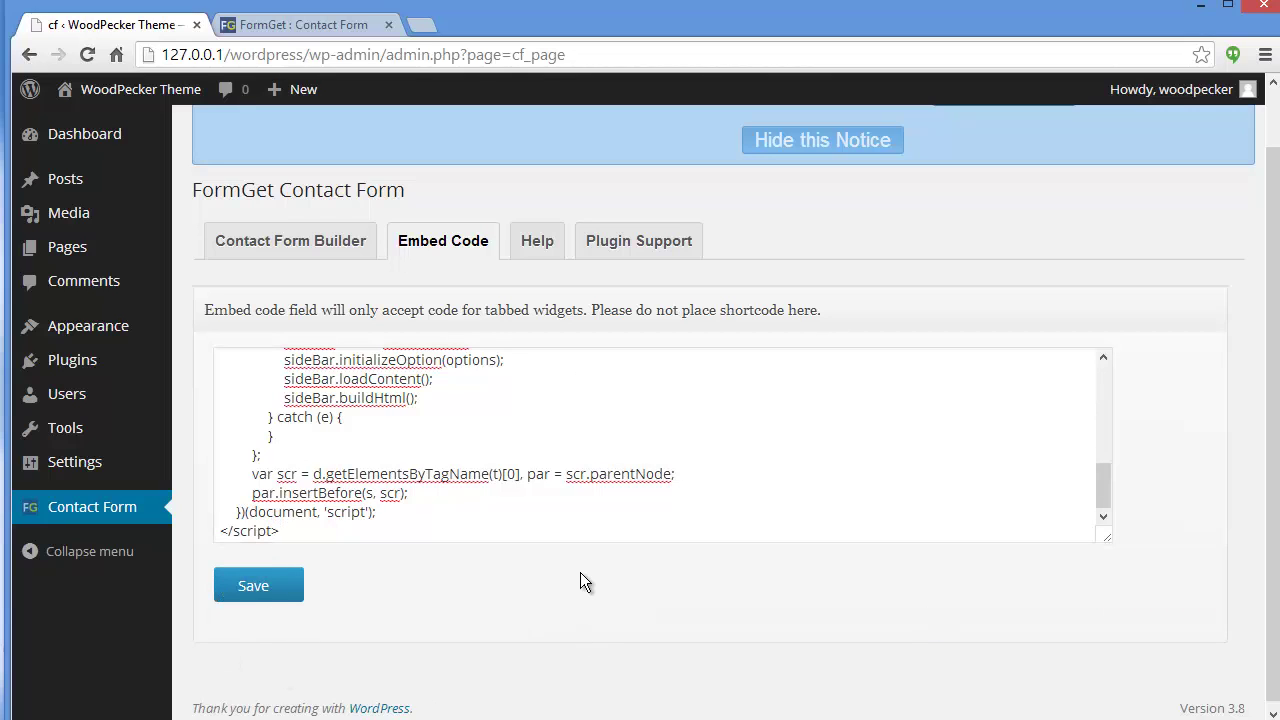
# Open the live WordPress site in a new browser tab.
pyautogui.moveTo(137, 99)
pyautogui.rightClick(120, 127)
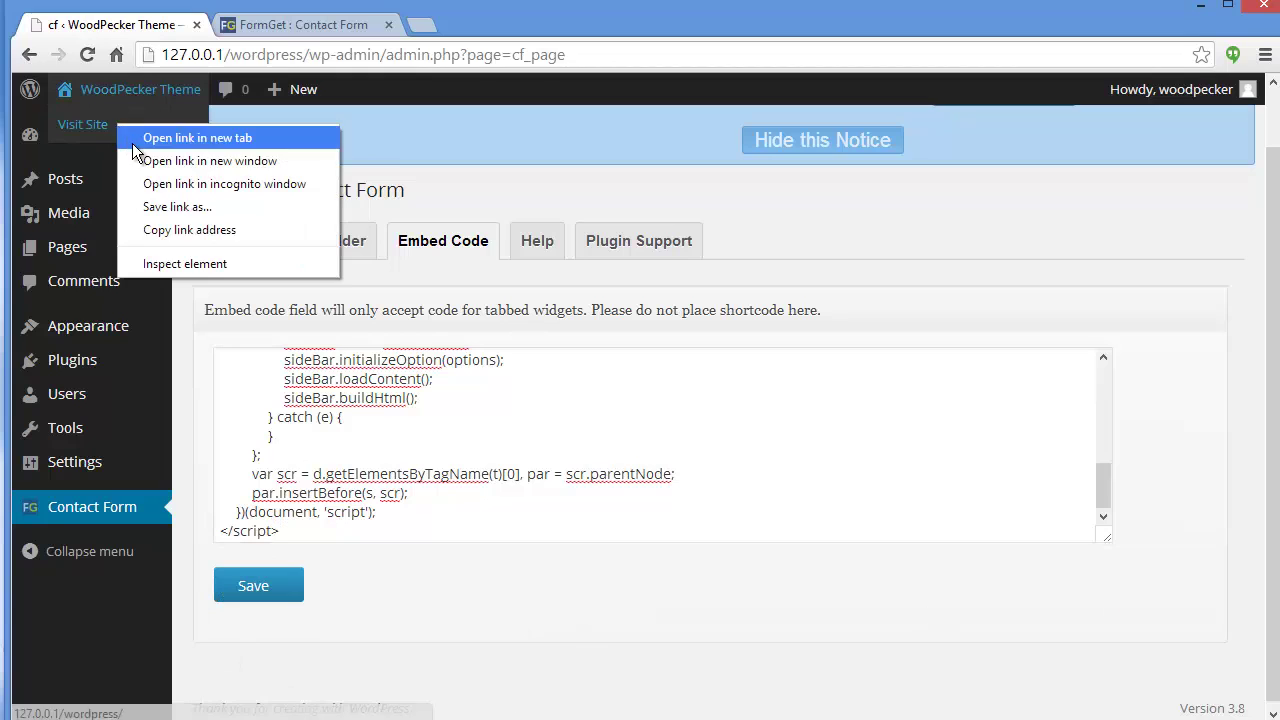
pyautogui.click(190, 137)
pyautogui.click(457, 27)
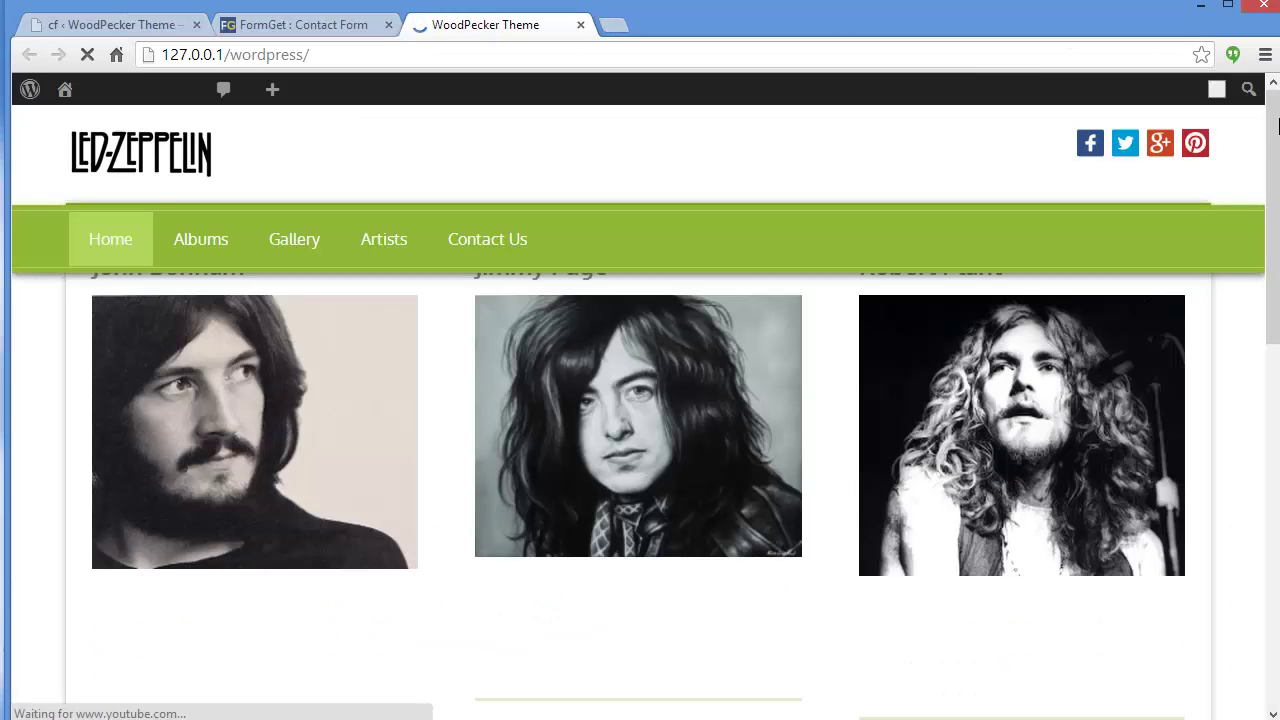
pyautogui.moveTo(1277, 125); pyautogui.dragTo(1277, 283)
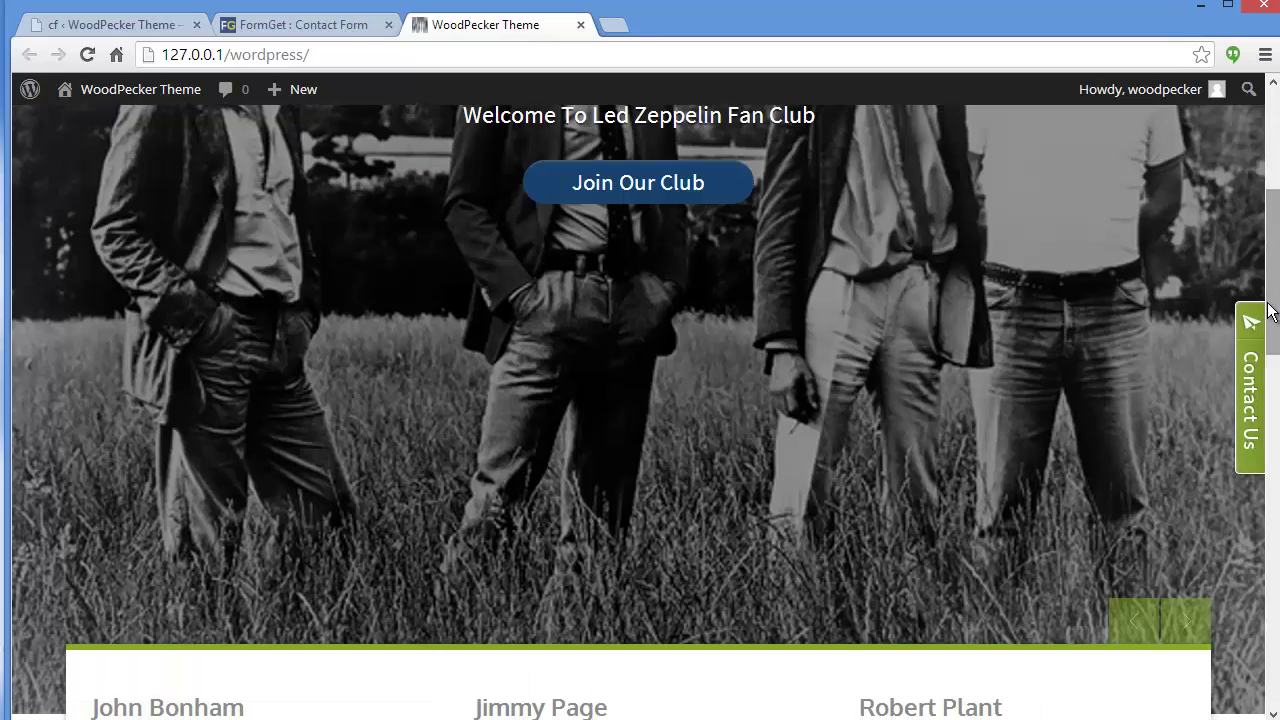
# Open and close the Contact Us side-tab popup twice to confirm the form appears.
pyautogui.click(1245, 379)
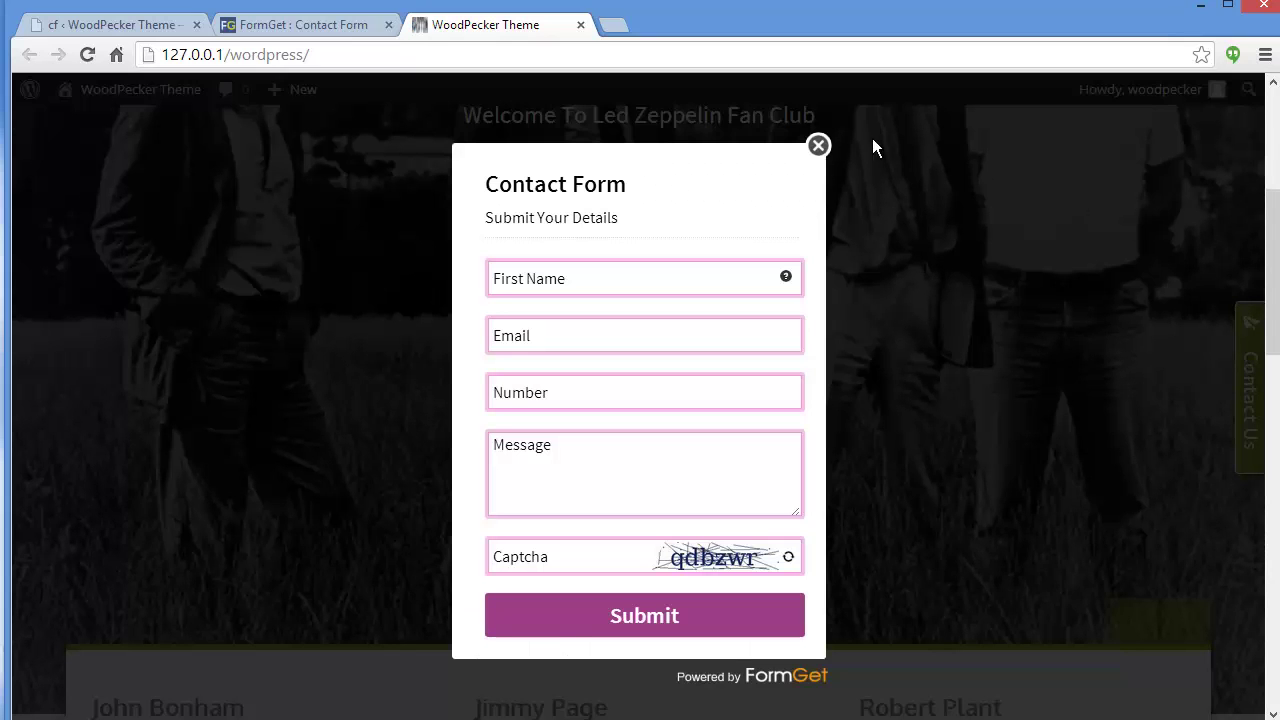
pyautogui.click(818, 145)
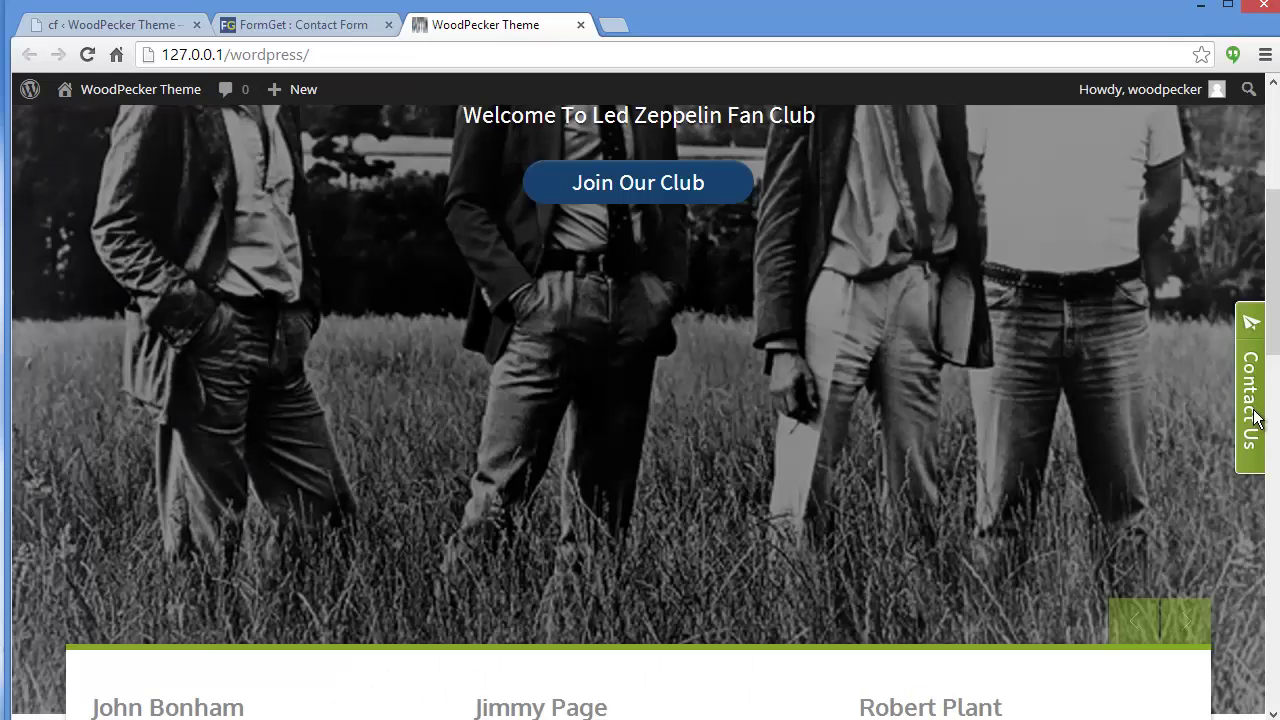
pyautogui.click(1254, 422)
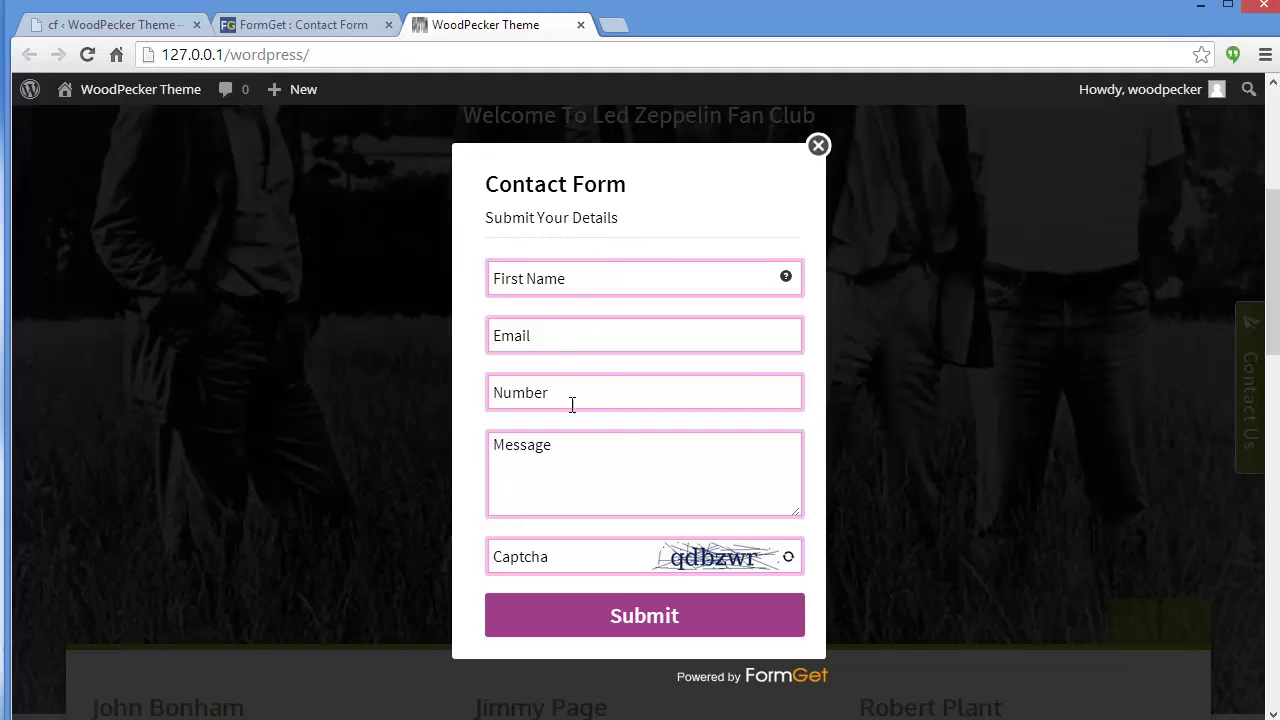
pyautogui.click(818, 147)
pyautogui.click(247, 28)
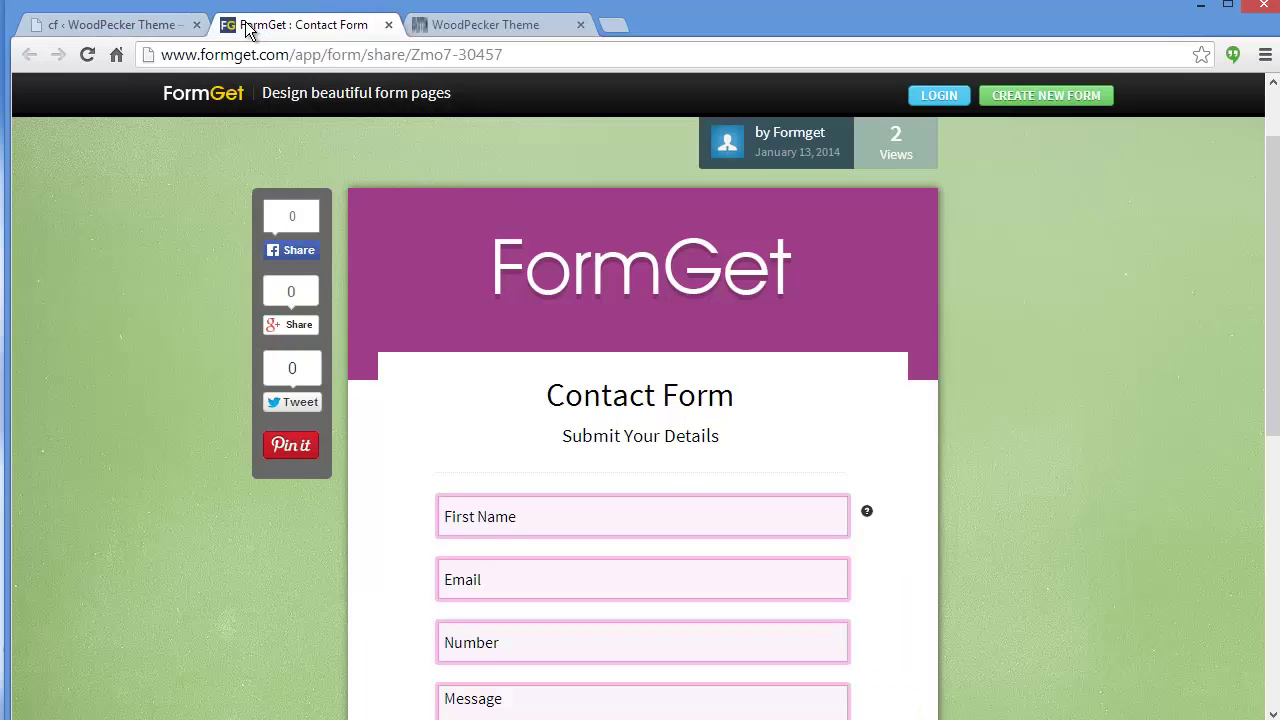
# Copy the Contact Form's tab='page' WordPress shortcode for direct in-page display.
pyautogui.click(124, 28)
pyautogui.moveTo(1276, 280); pyautogui.dragTo(1276, 333)
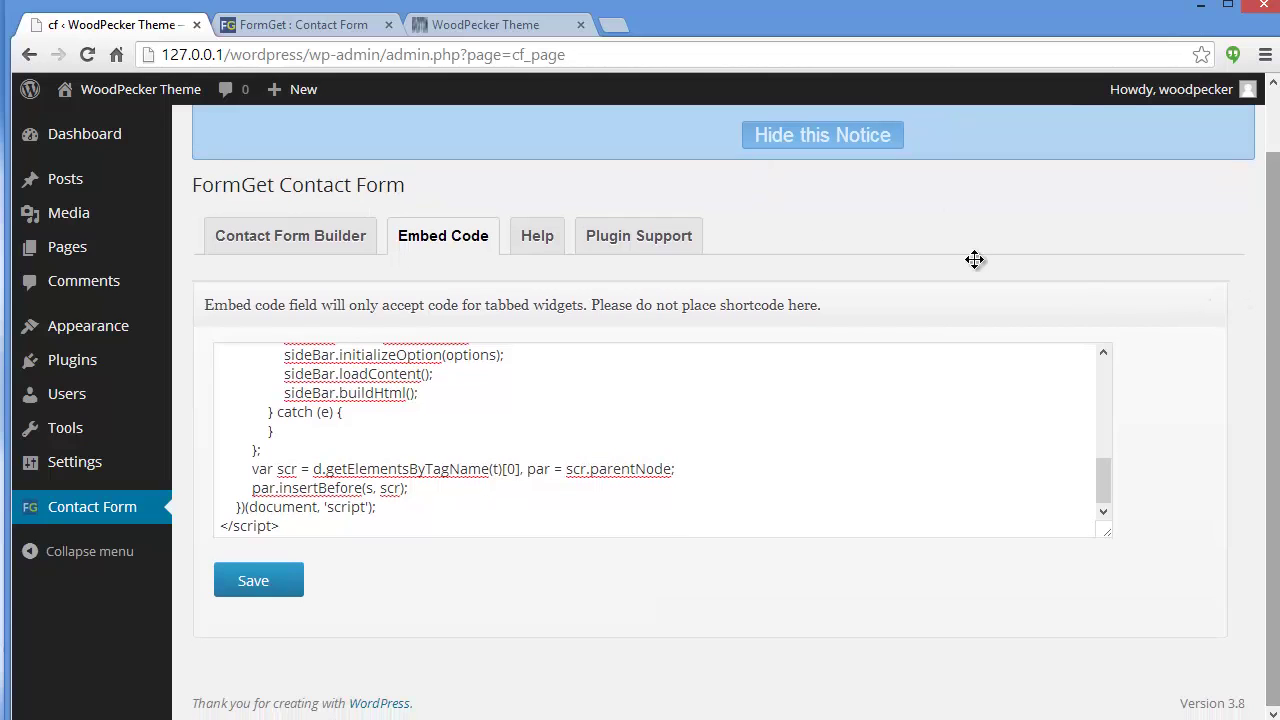
pyautogui.click(257, 234)
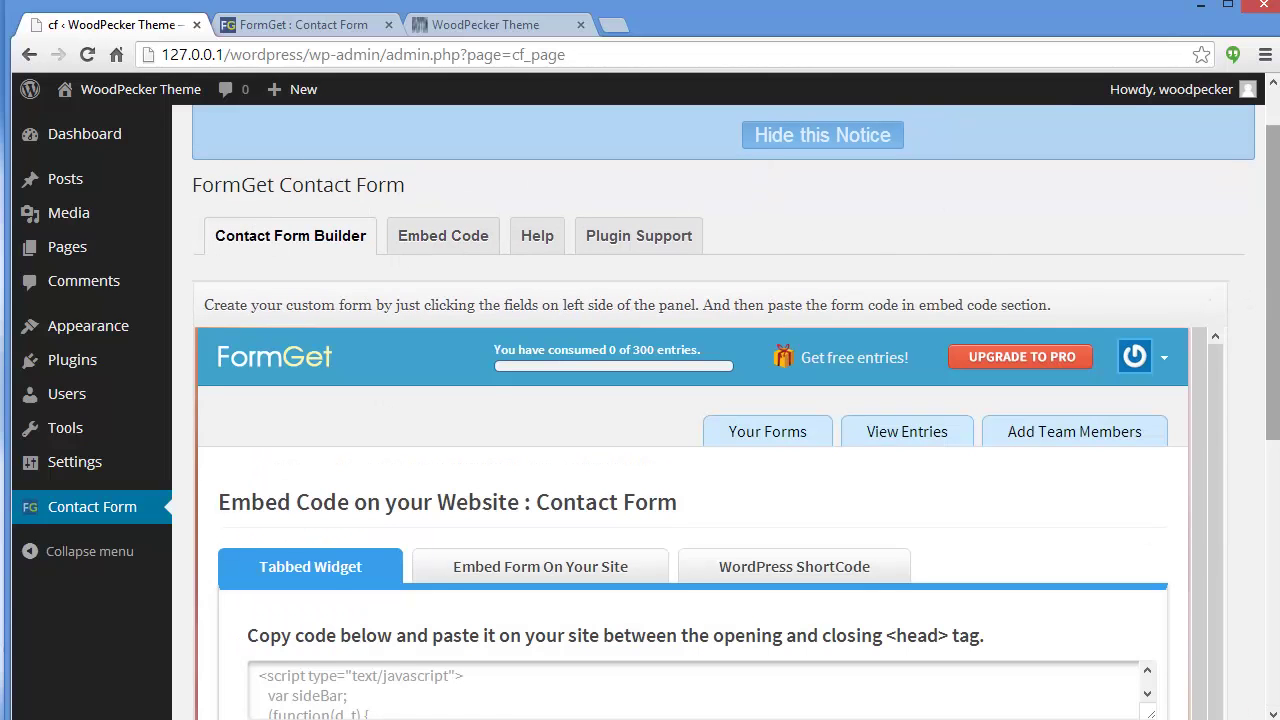
pyautogui.moveTo(1273, 290); pyautogui.dragTo(1273, 424)
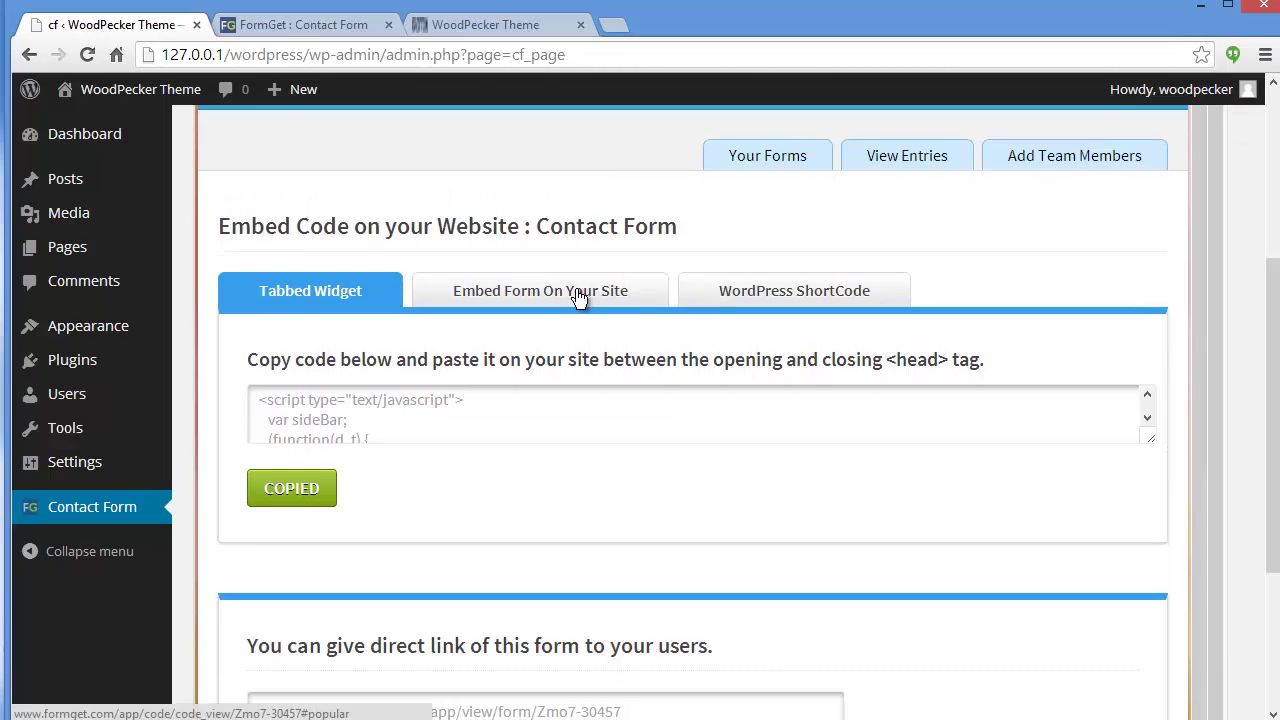
pyautogui.click(723, 298)
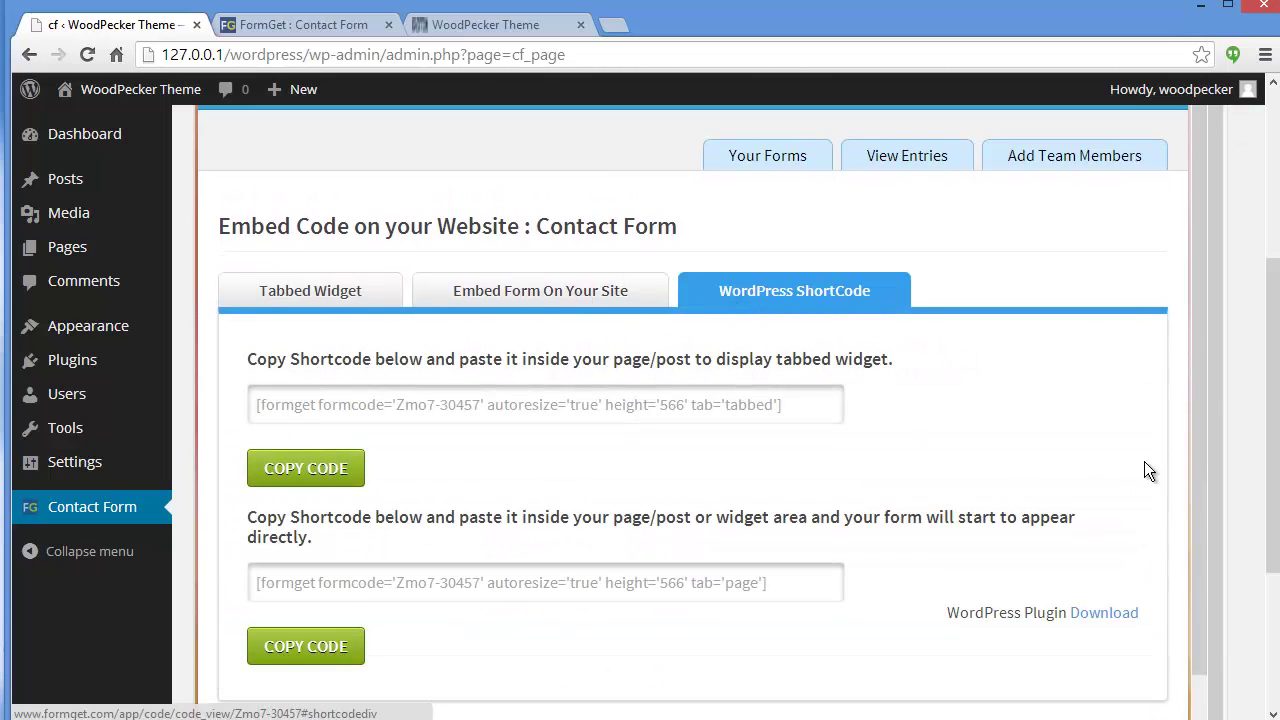
pyautogui.scroll(-1, 1073, 304)
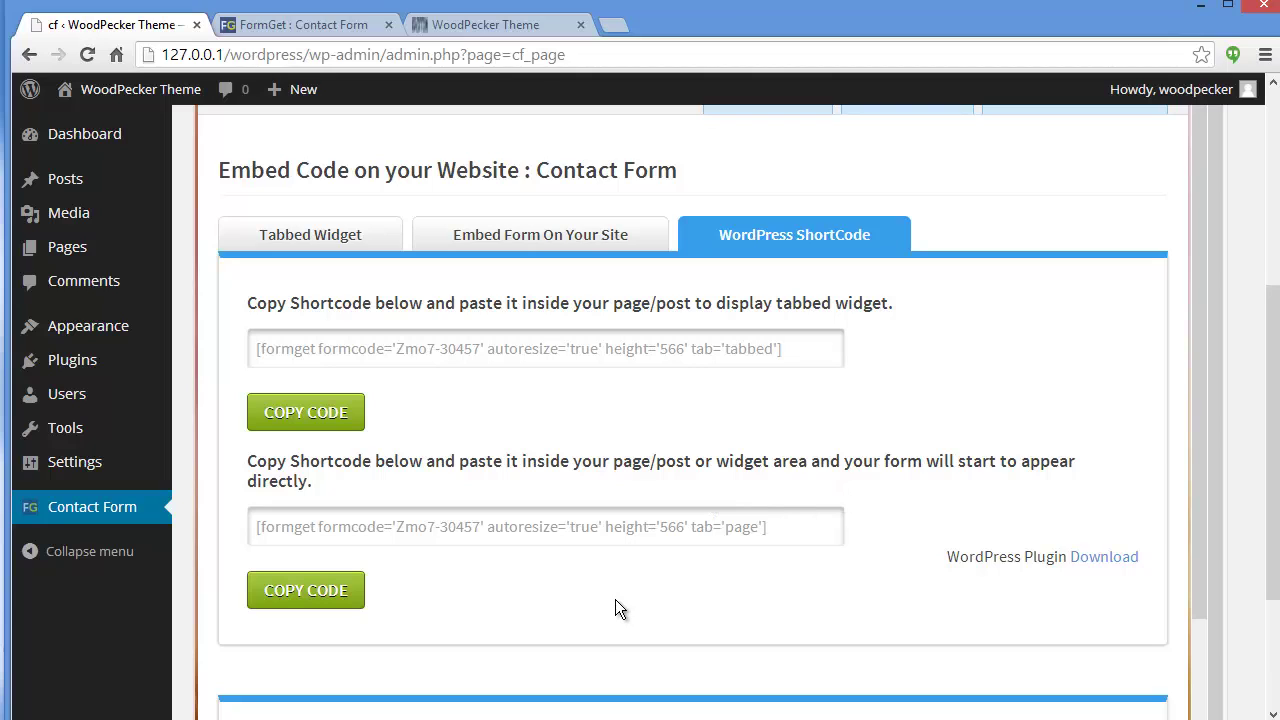
pyautogui.click(352, 600)
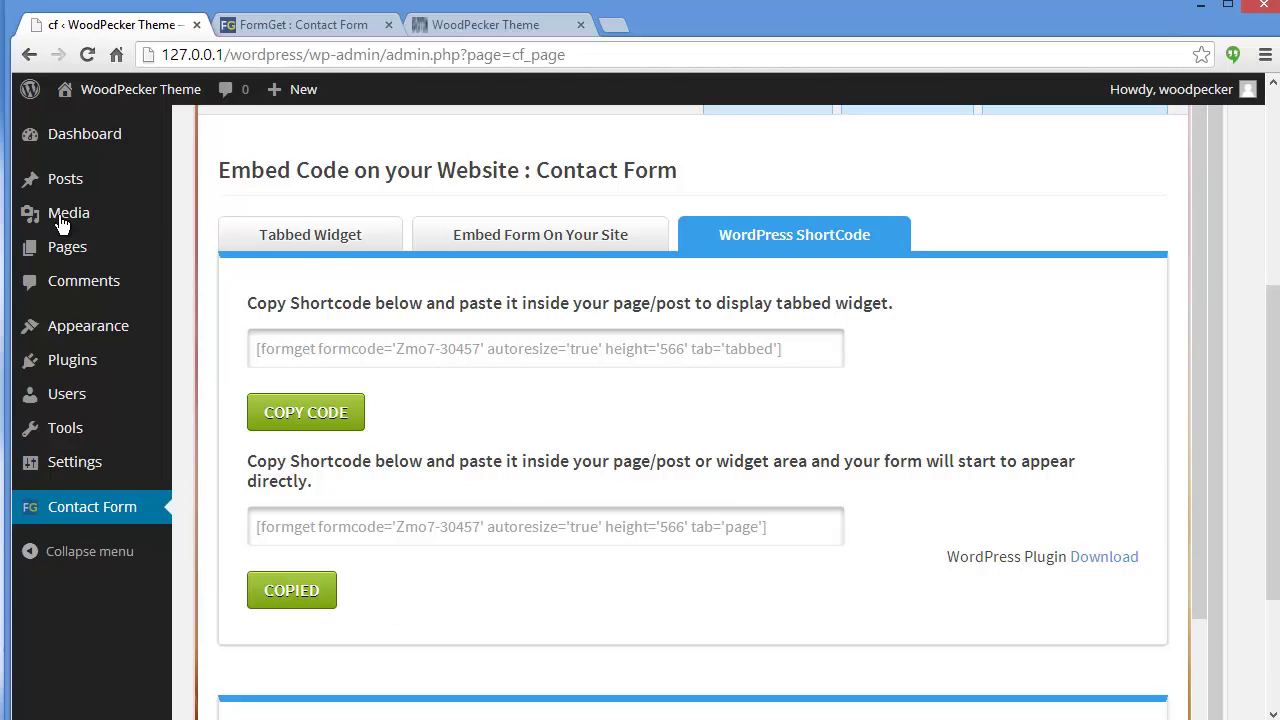
# Paste the formget tab='page' shortcode into the Contact Us page content, then view the live site.
pyautogui.moveTo(45, 250)
pyautogui.click(203, 251)
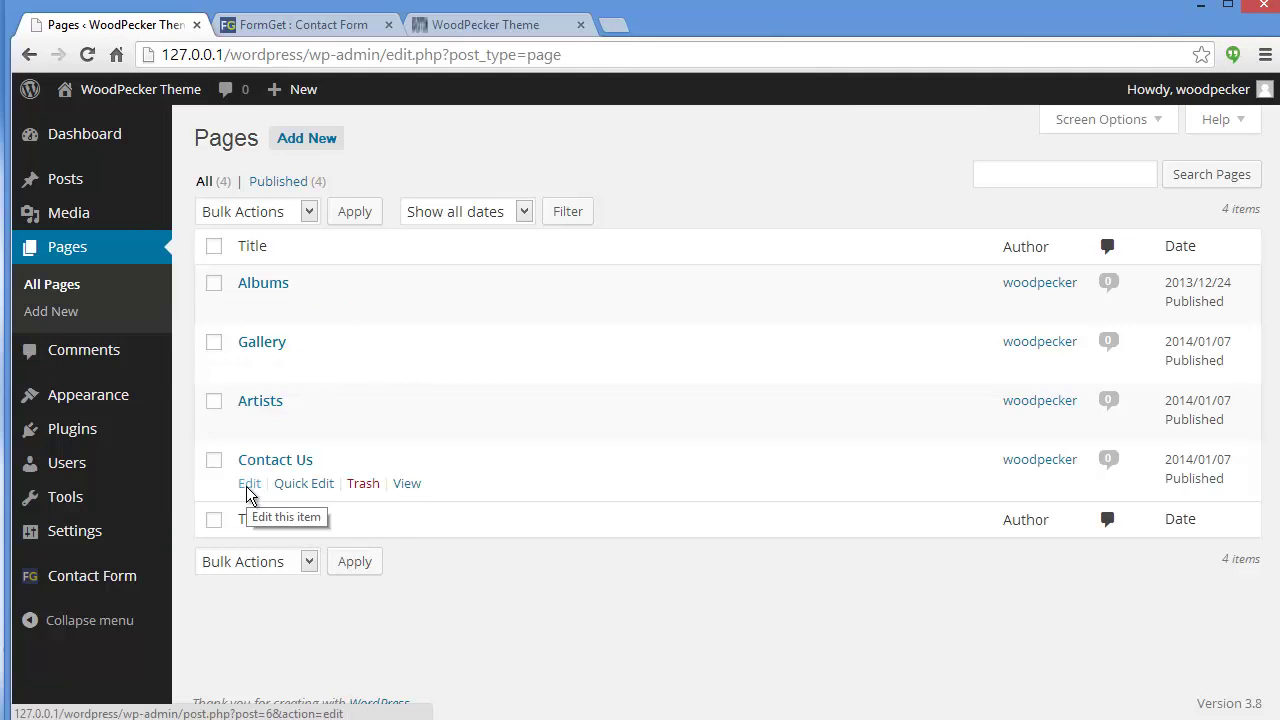
pyautogui.click(248, 490)
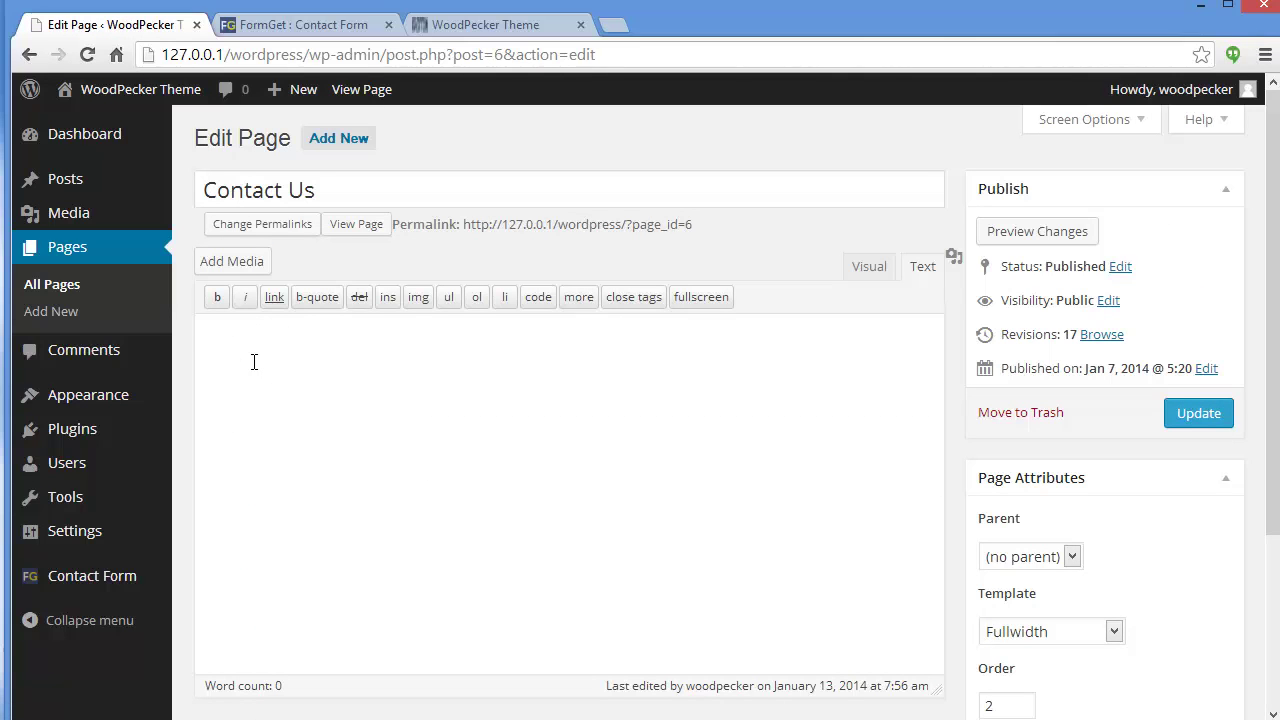
pyautogui.write("[formget formcode='Zmo7-30457' autoresize='true' height='566' tab='page']")
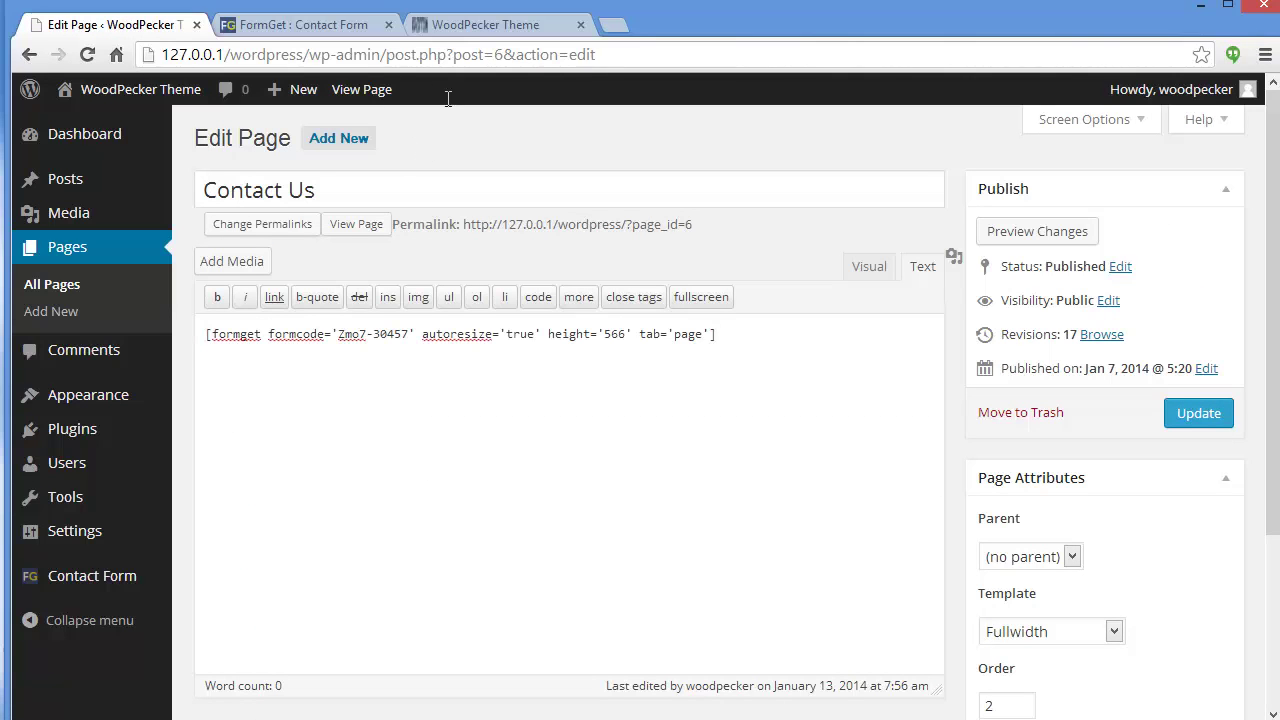
pyautogui.click(462, 30)
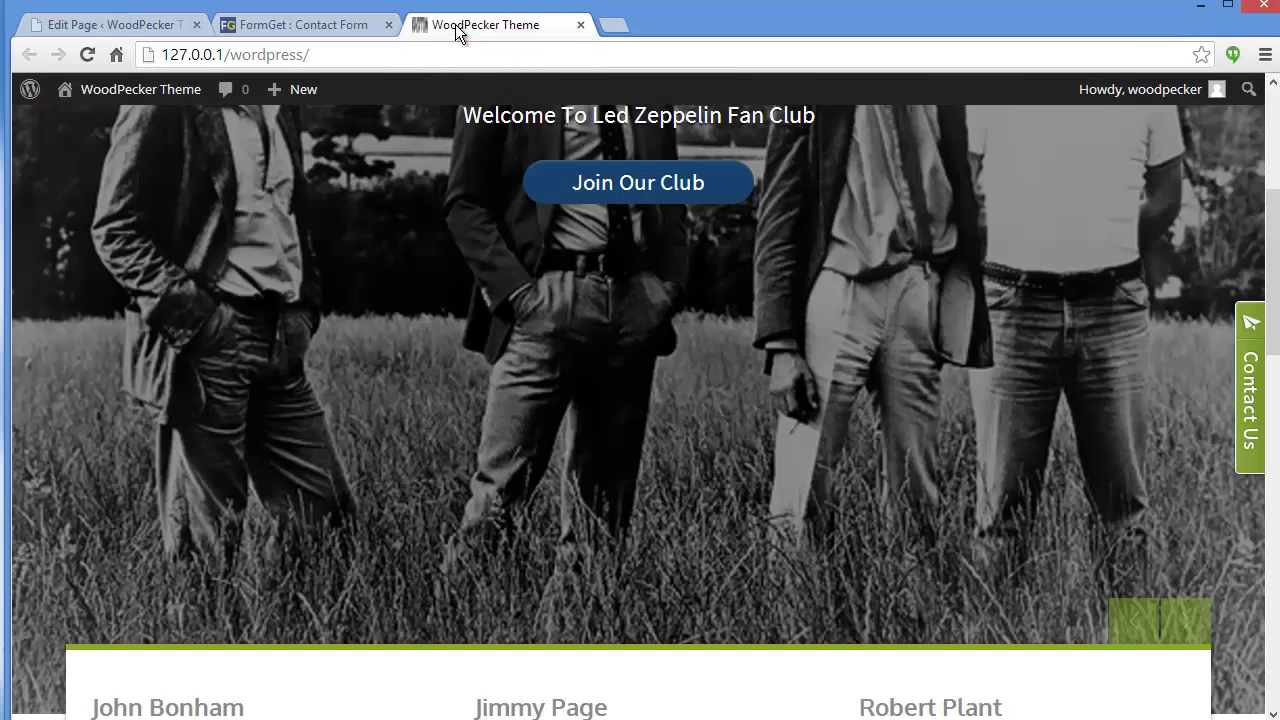
pyautogui.scroll(4, 896, 204)
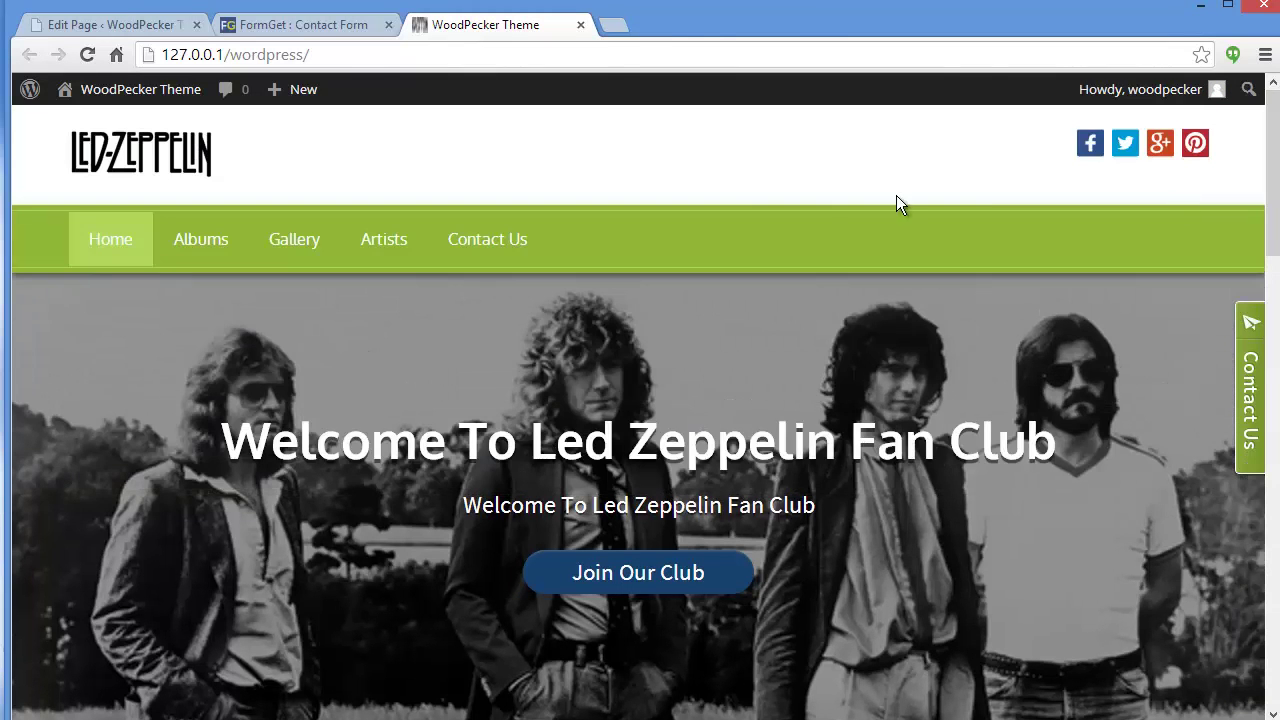
# Update the Contact Us page and reload it live to see the embedded purple form.
pyautogui.click(480, 240)
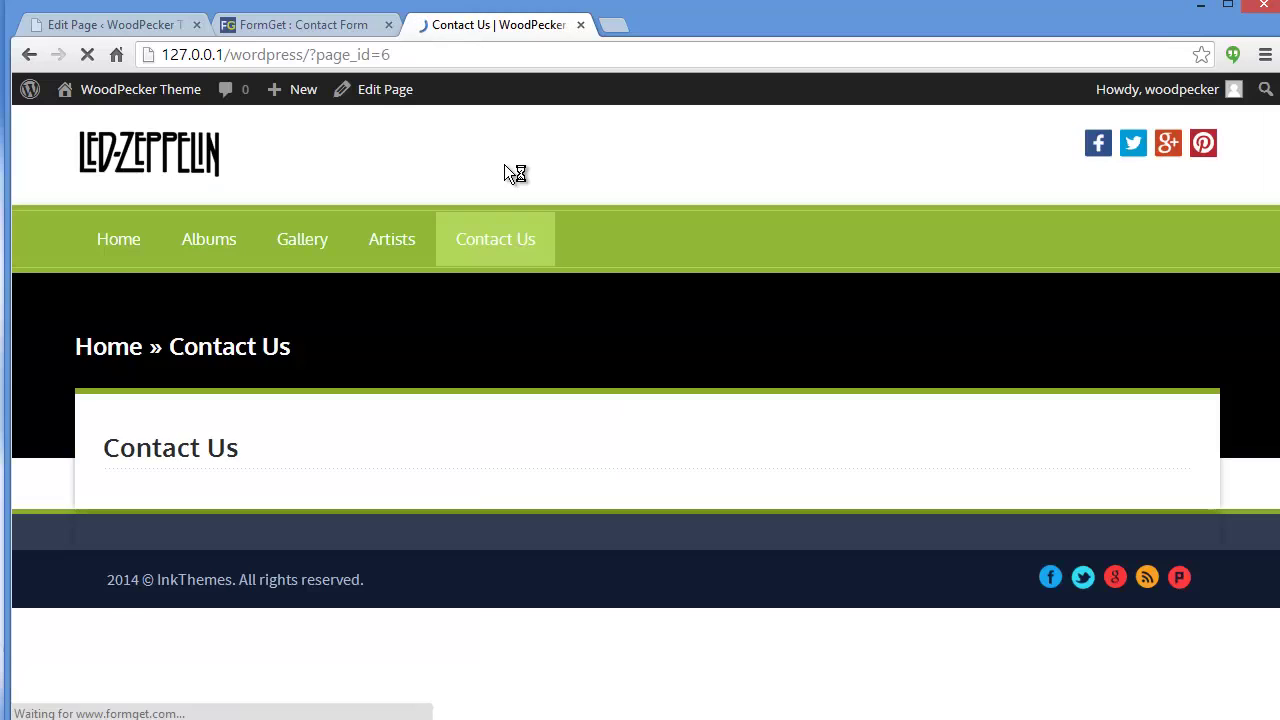
pyautogui.click(100, 24)
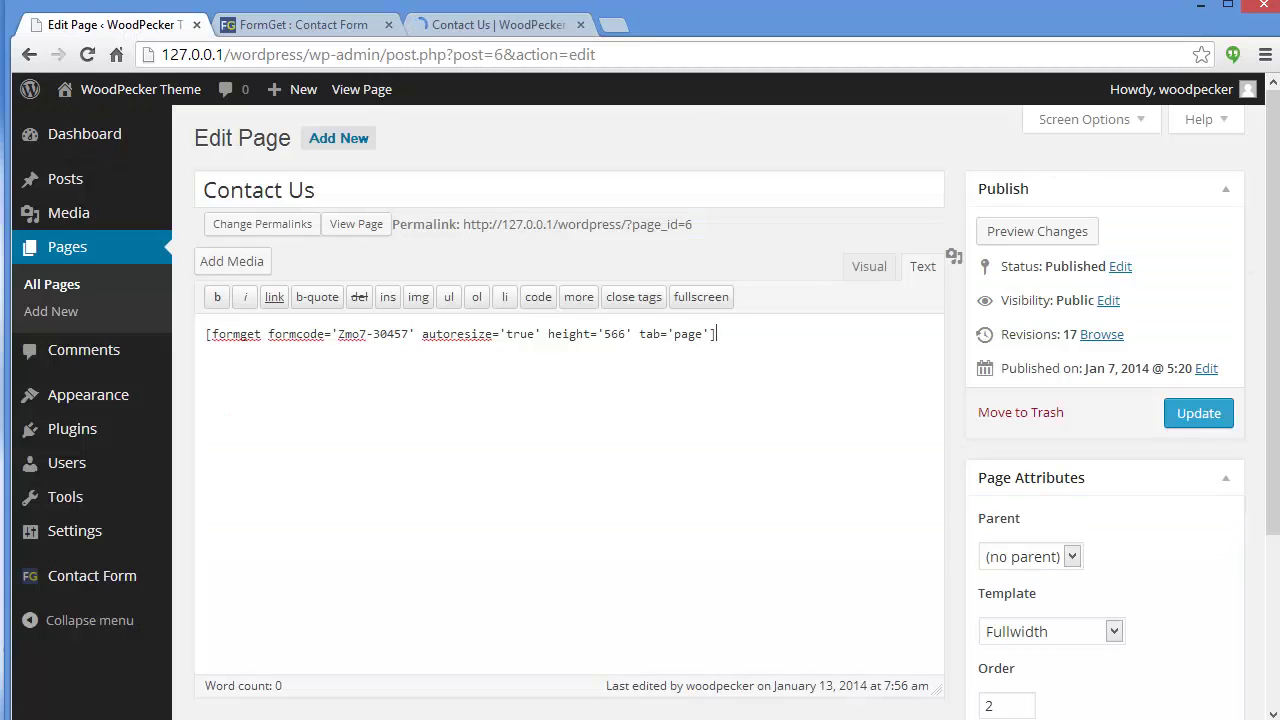
pyautogui.click(1198, 413)
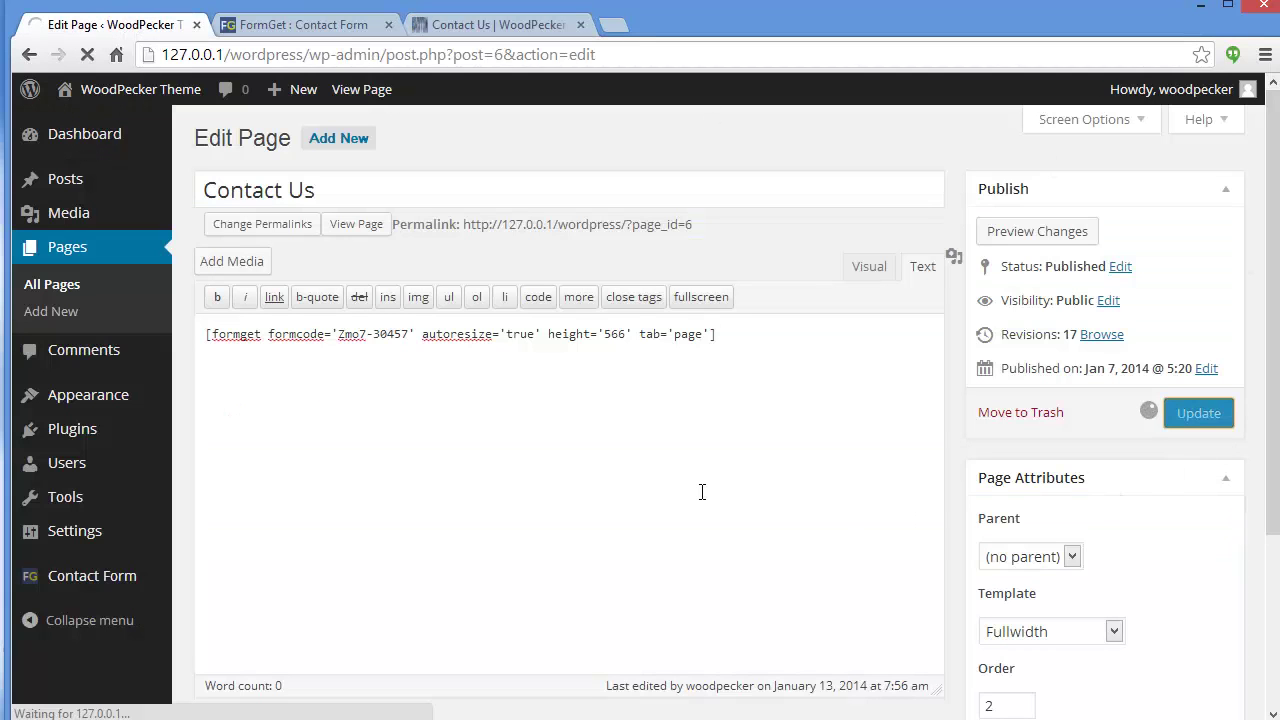
pyautogui.click(500, 26)
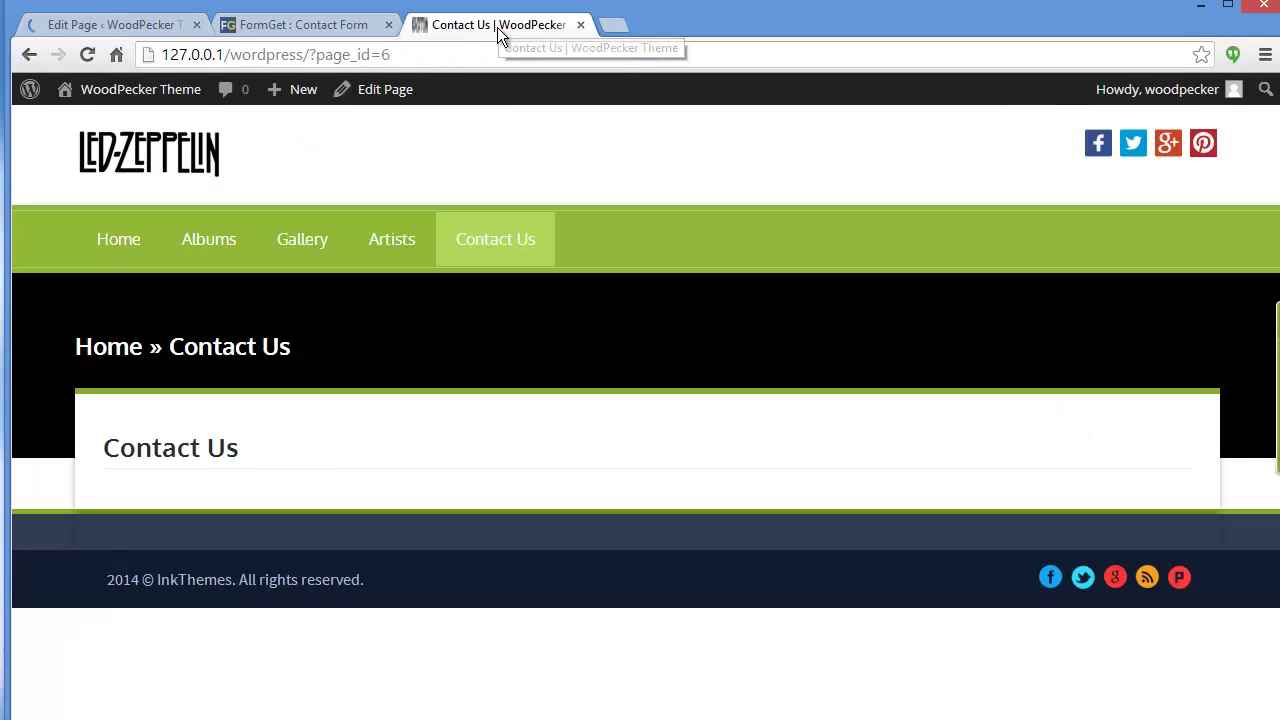
pyautogui.click(78, 58)
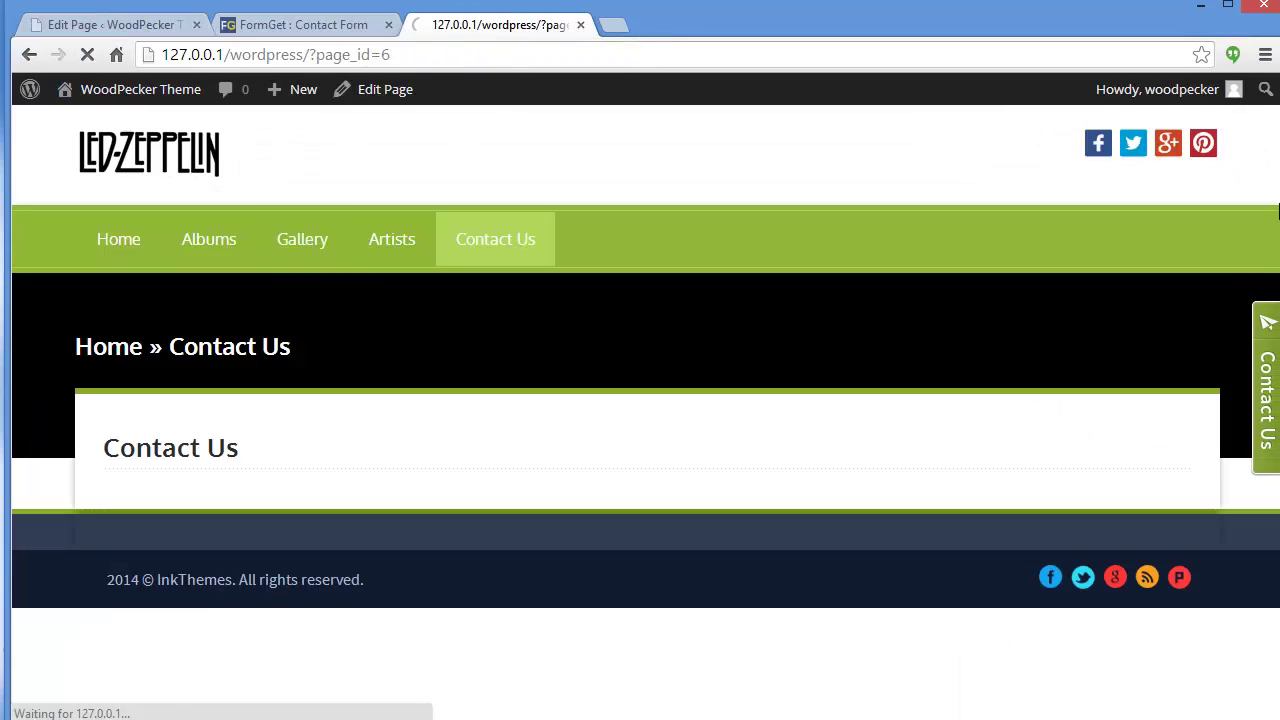
pyautogui.scroll(-3, 280, 391)
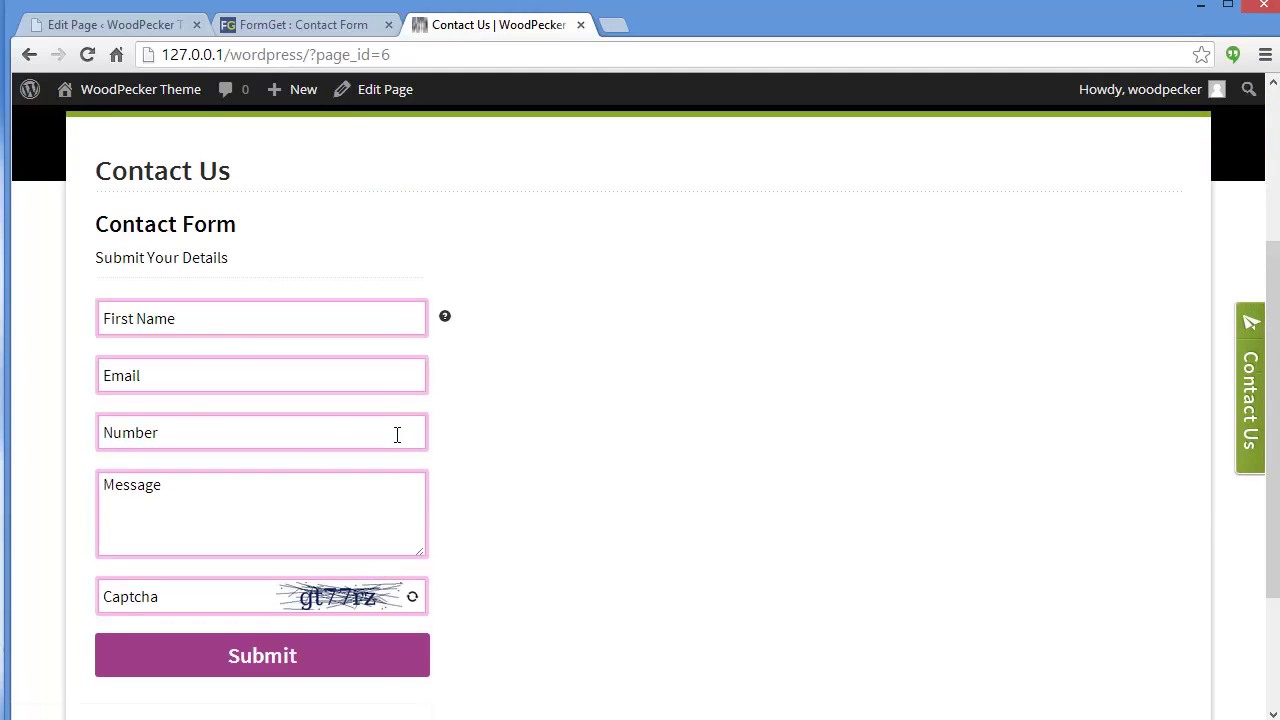
# Copy the Contact Form's iframe code from Embed Form On Your Site in the FormGet dashboard.
pyautogui.click(117, 27)
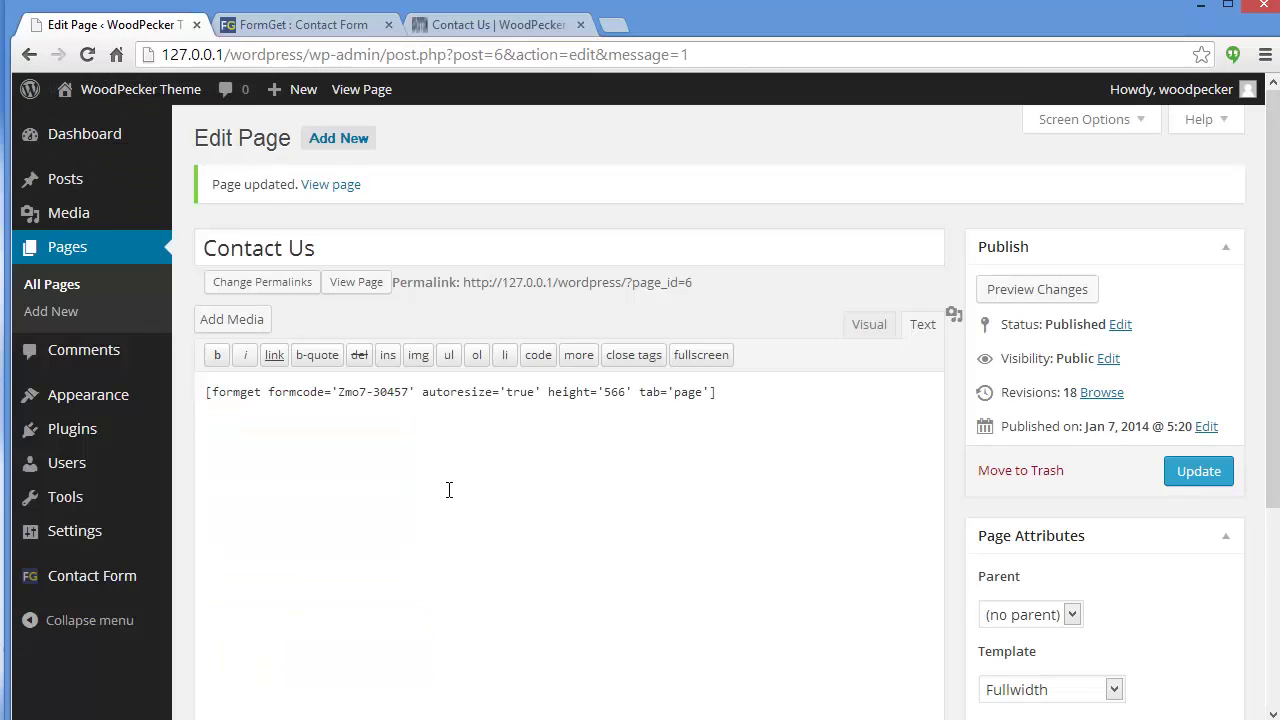
pyautogui.click(98, 578)
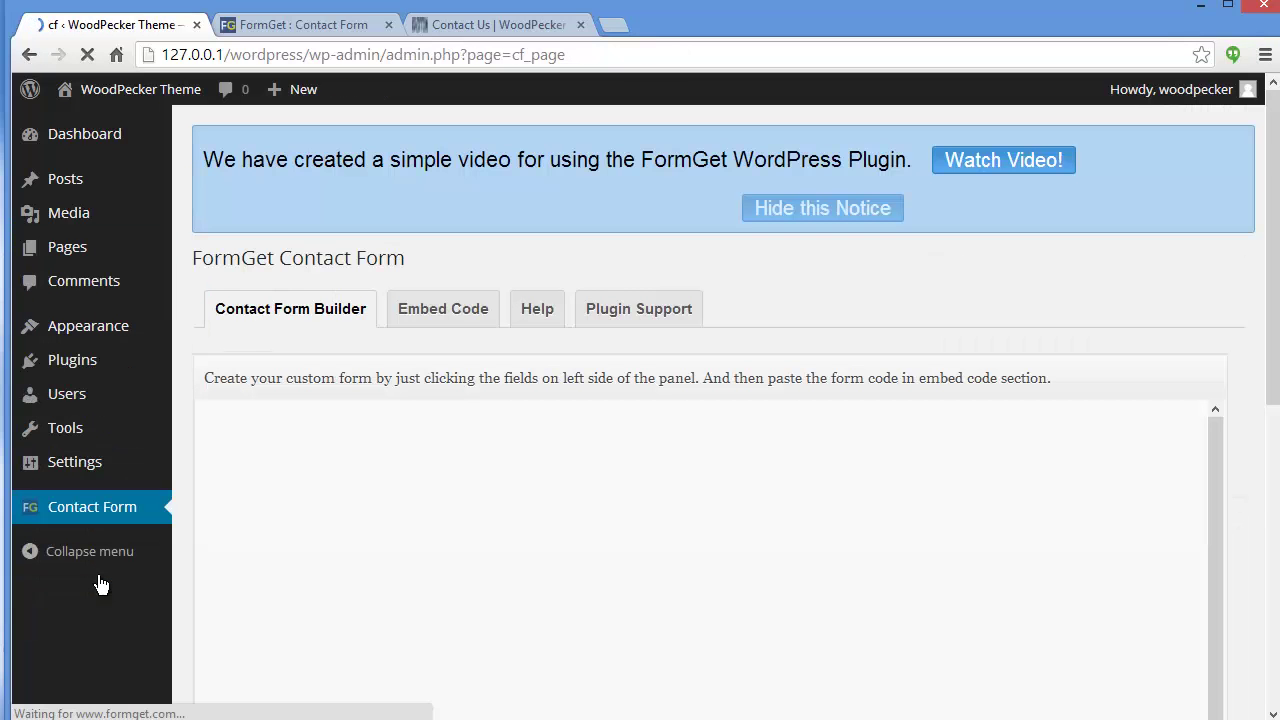
pyautogui.moveTo(1276, 232); pyautogui.dragTo(1277, 333)
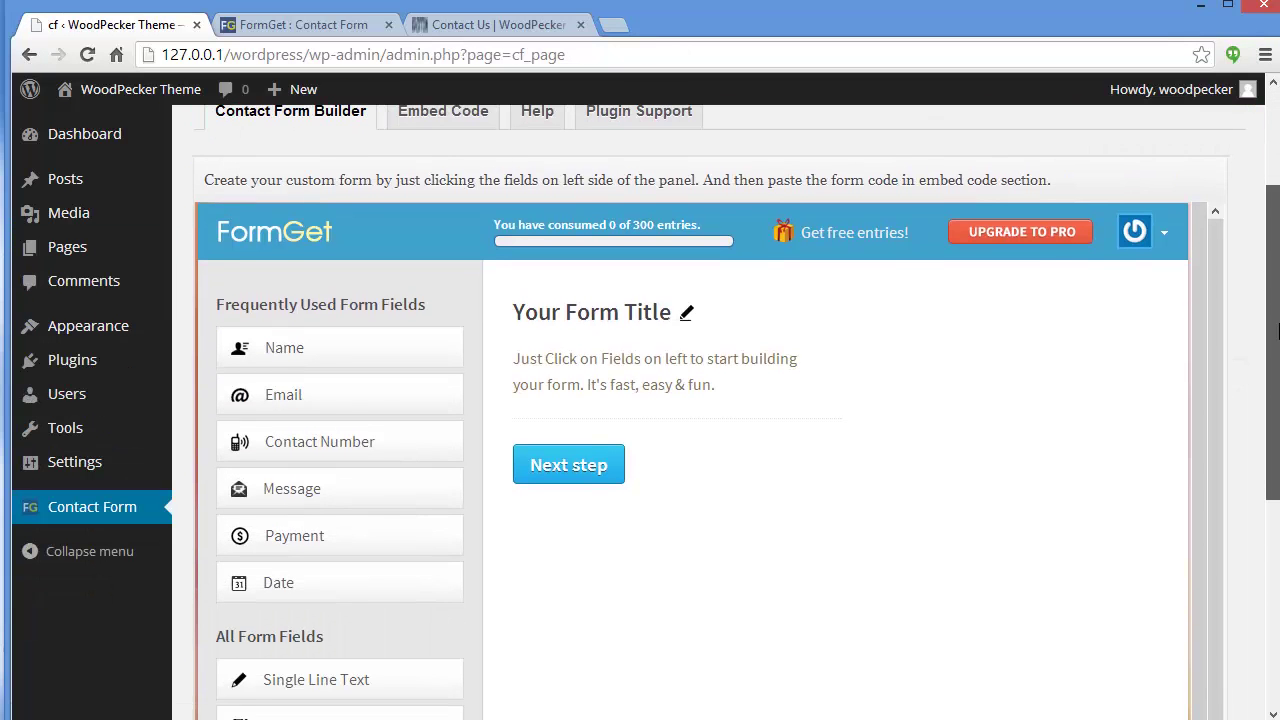
pyautogui.moveTo(1160, 238)
pyautogui.click(1032, 277)
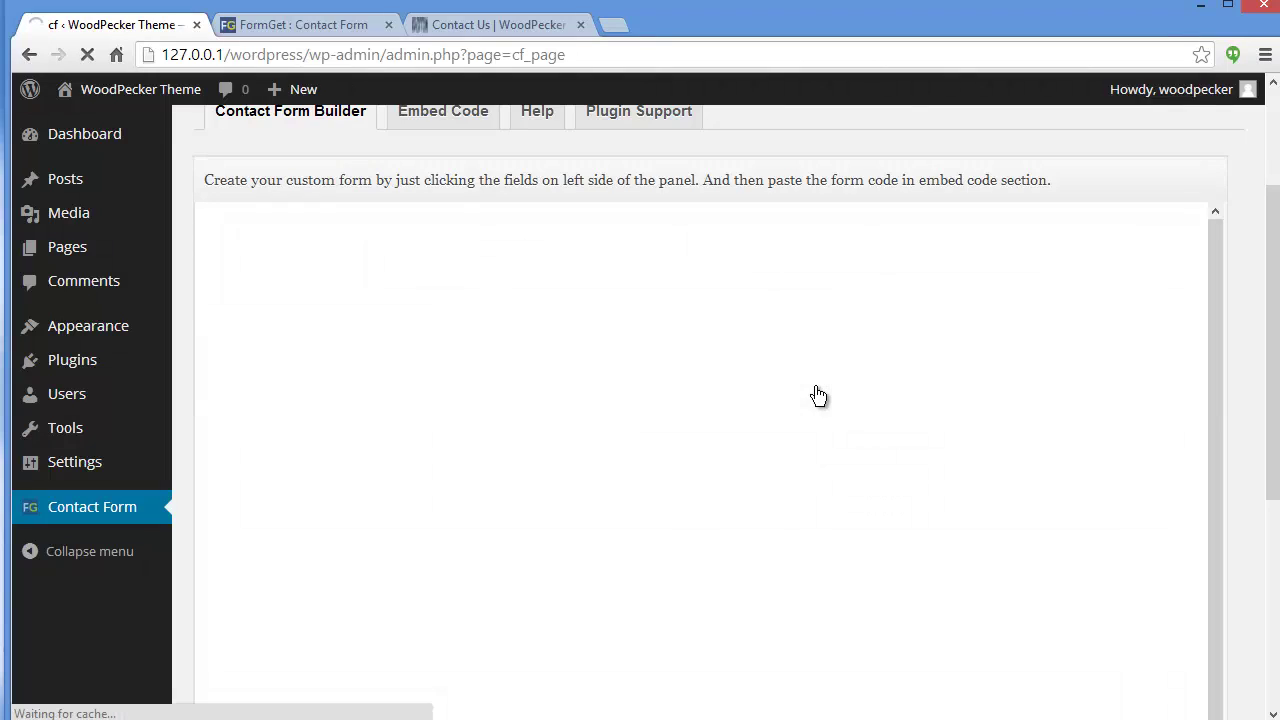
pyautogui.click(978, 482)
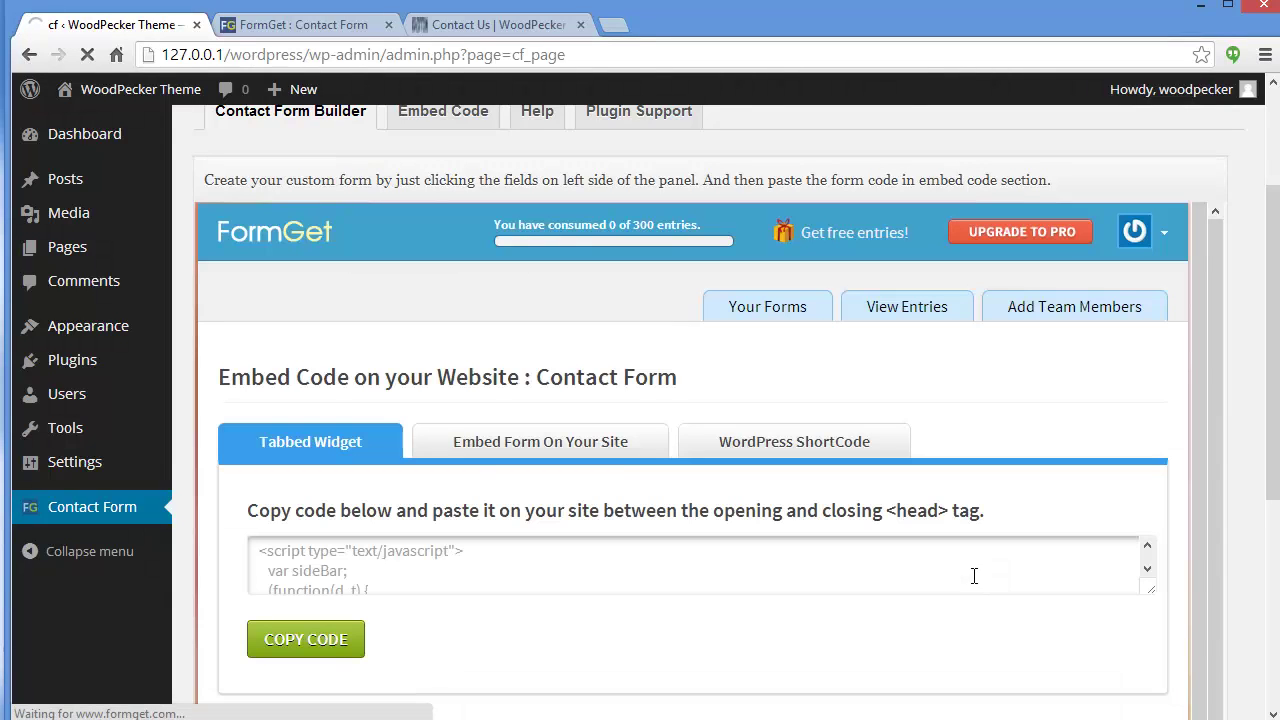
pyautogui.click(472, 448)
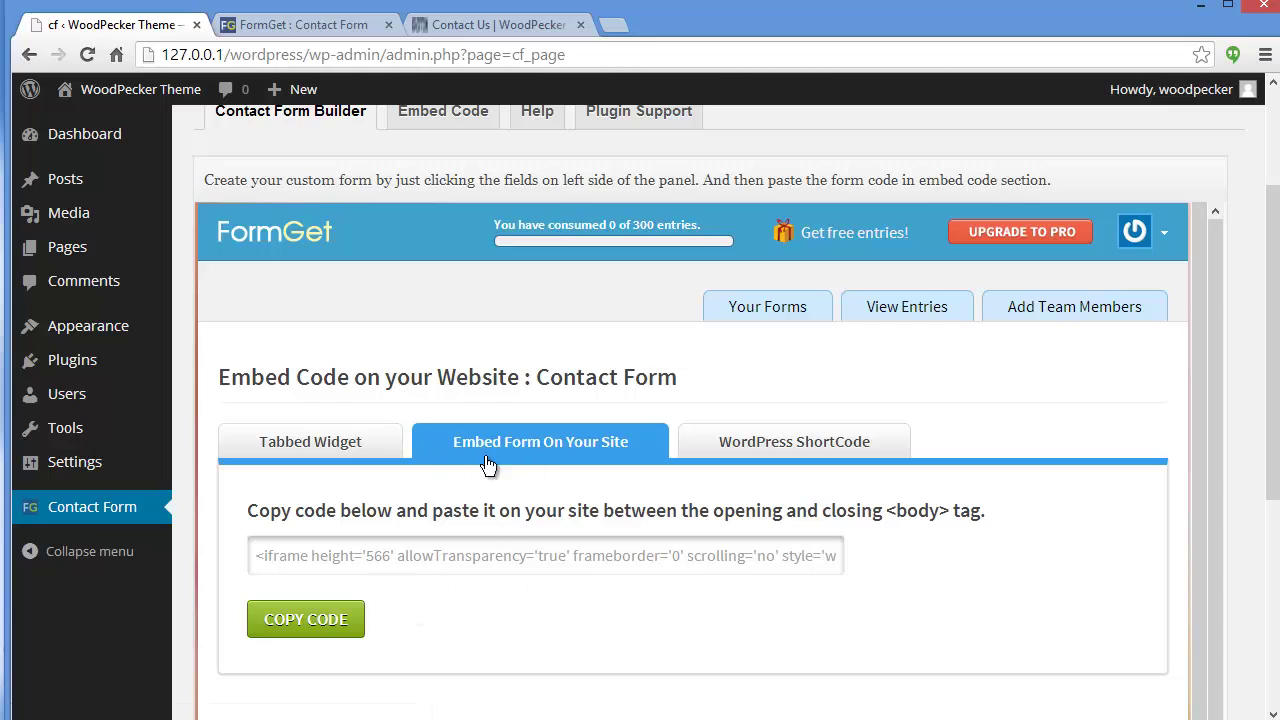
pyautogui.click(330, 626)
# Open Appearance > Widgets and expand the Secondary Widget Area.
pyautogui.moveTo(117, 325)
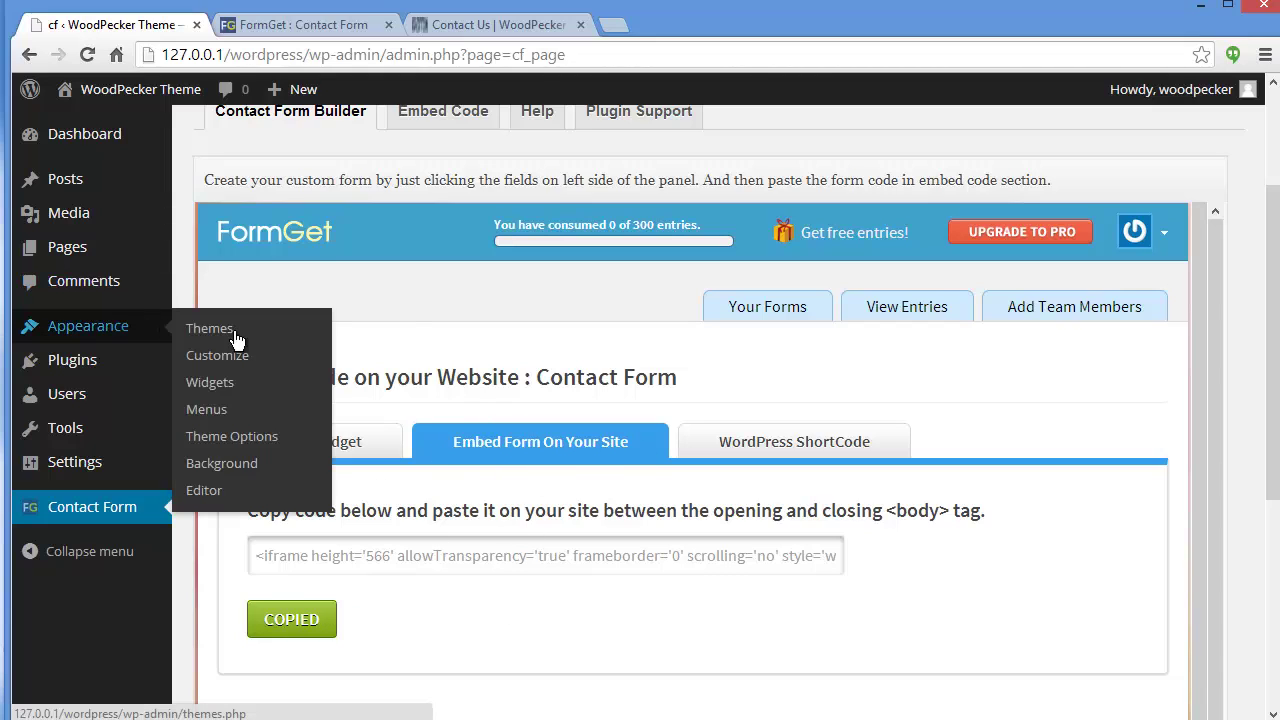
pyautogui.click(222, 385)
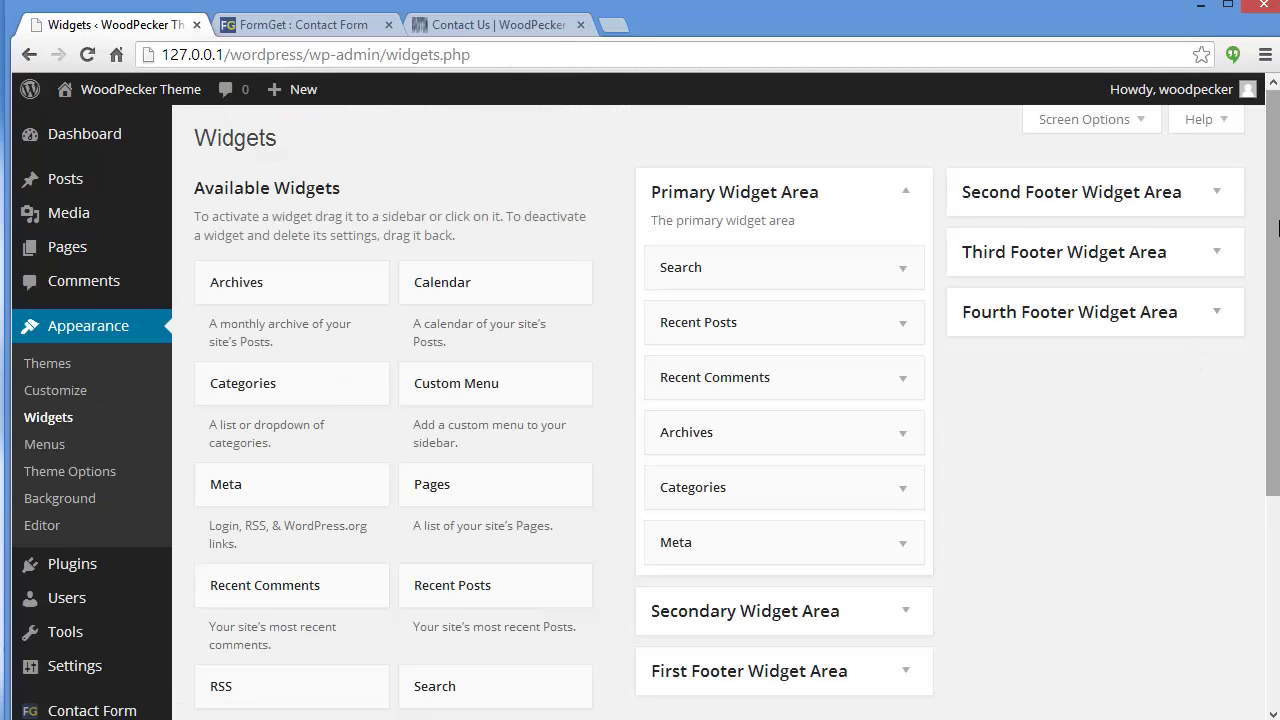
pyautogui.moveTo(1275, 250); pyautogui.dragTo(1275, 392)
pyautogui.click(766, 396)
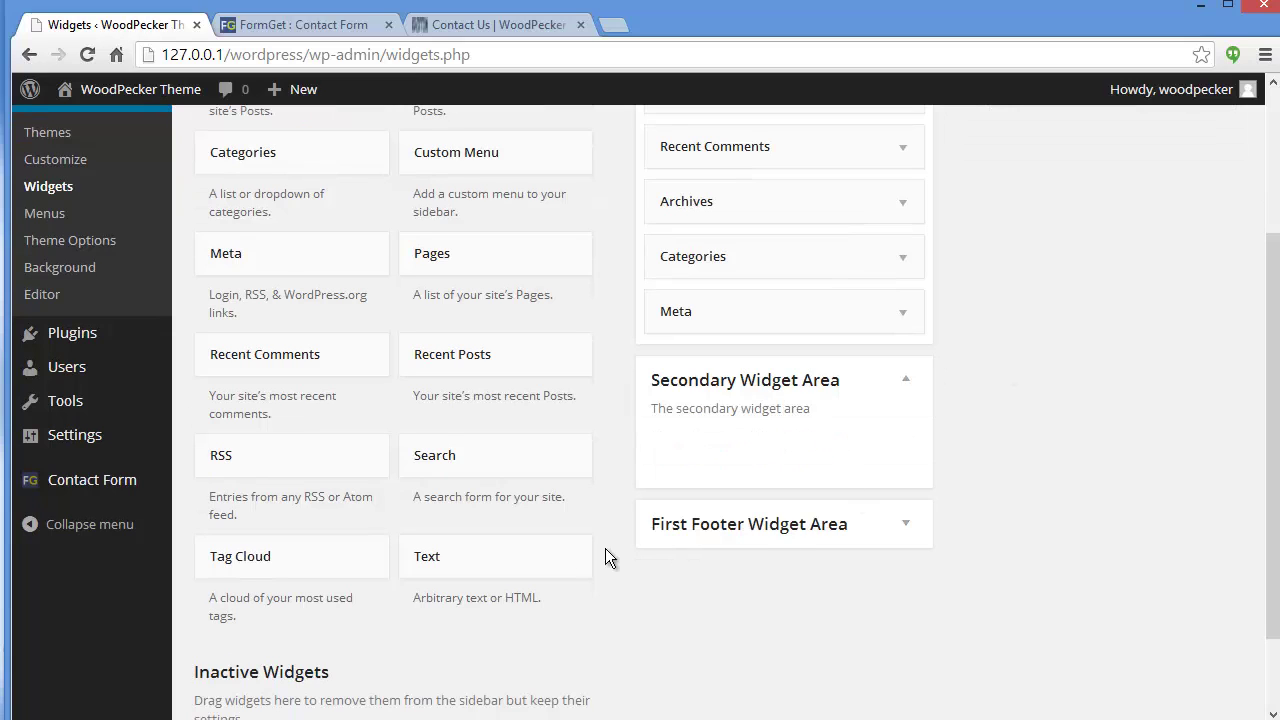
# Add a Text widget with the pasted iframe code to the Secondary Widget Area and save it.
pyautogui.moveTo(537, 566); pyautogui.dragTo(826, 440)
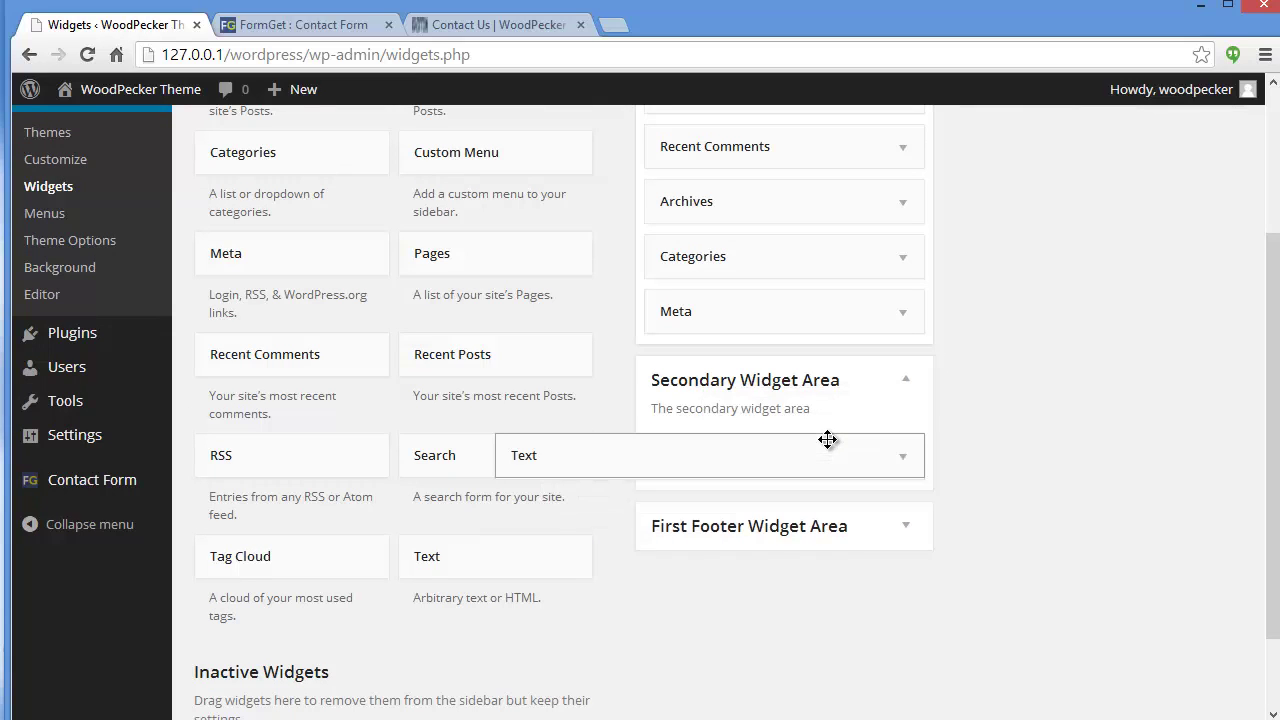
pyautogui.scroll(-2, 660, 371)
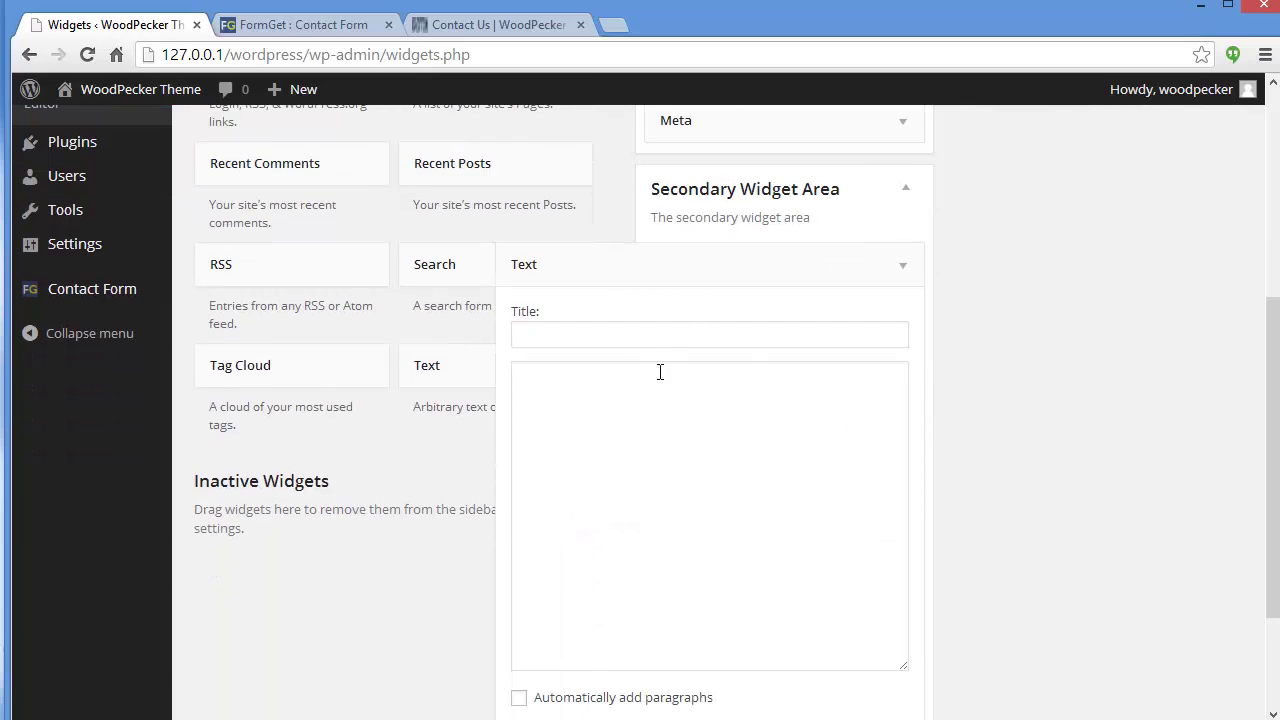
pyautogui.rightClick(641, 374)
pyautogui.click(703, 491)
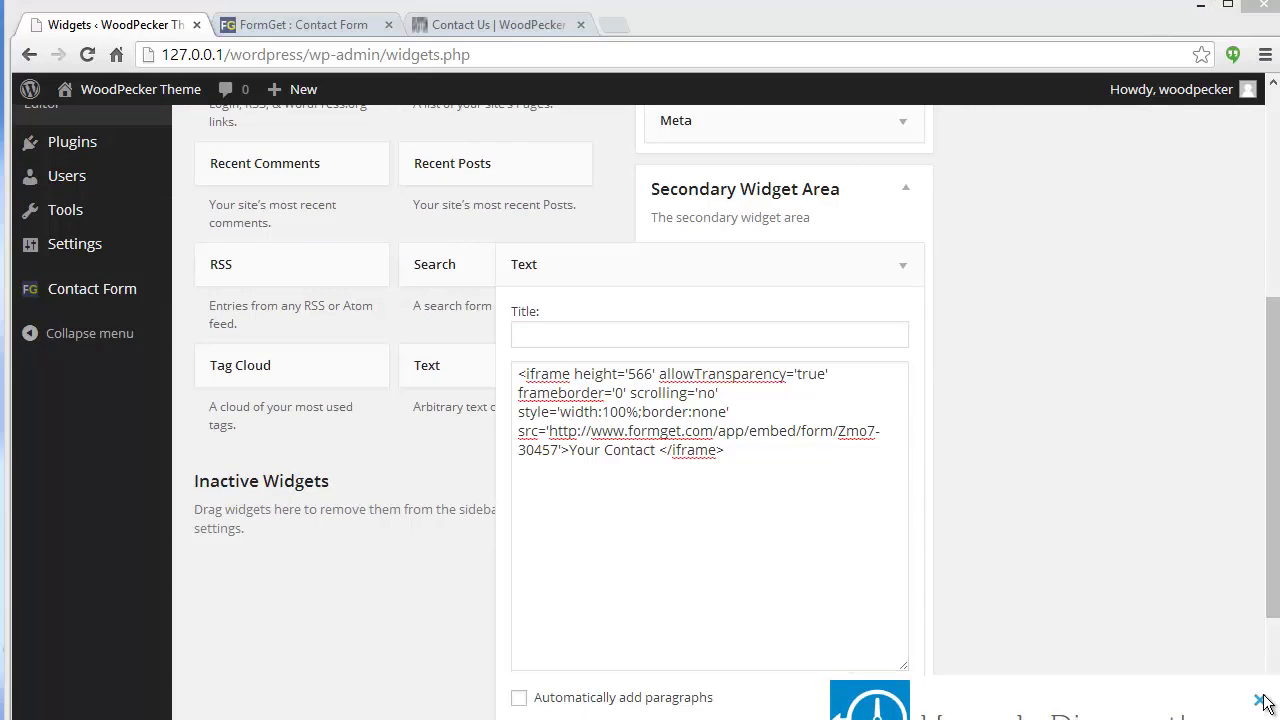
pyautogui.click(1259, 701)
pyautogui.scroll(-1, 1100, 600)
pyautogui.click(884, 650)
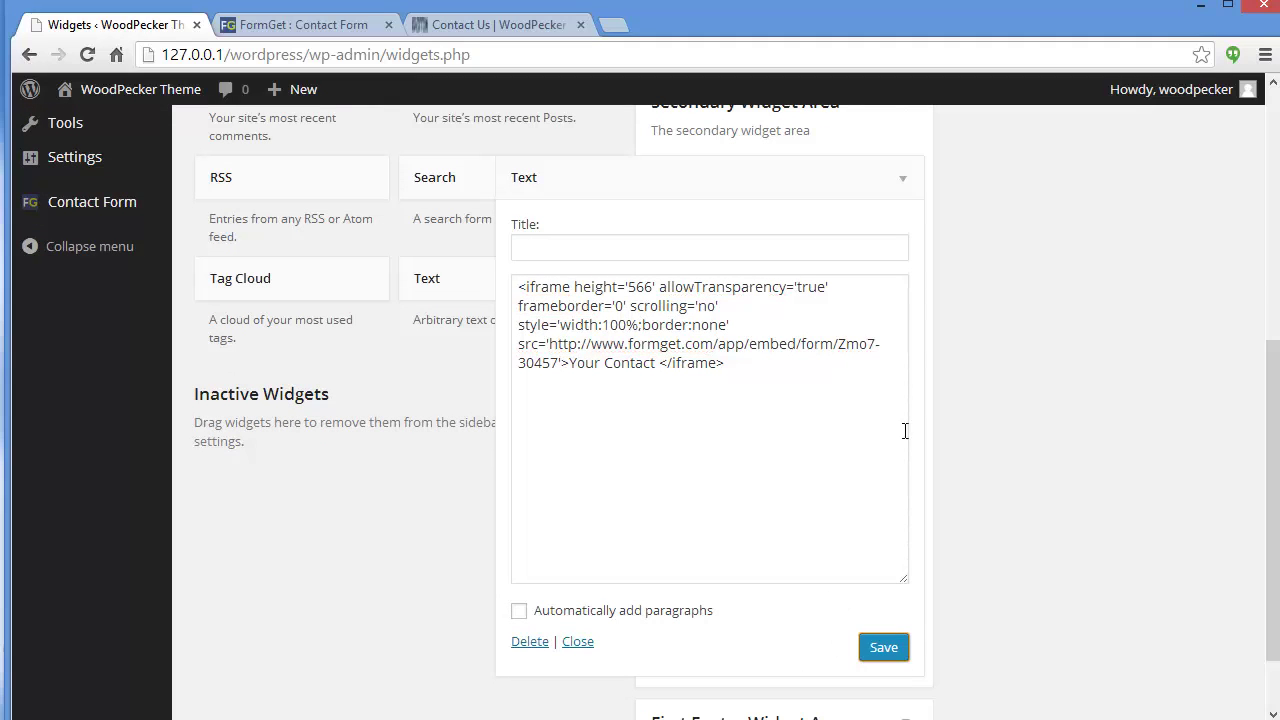
pyautogui.click(445, 25)
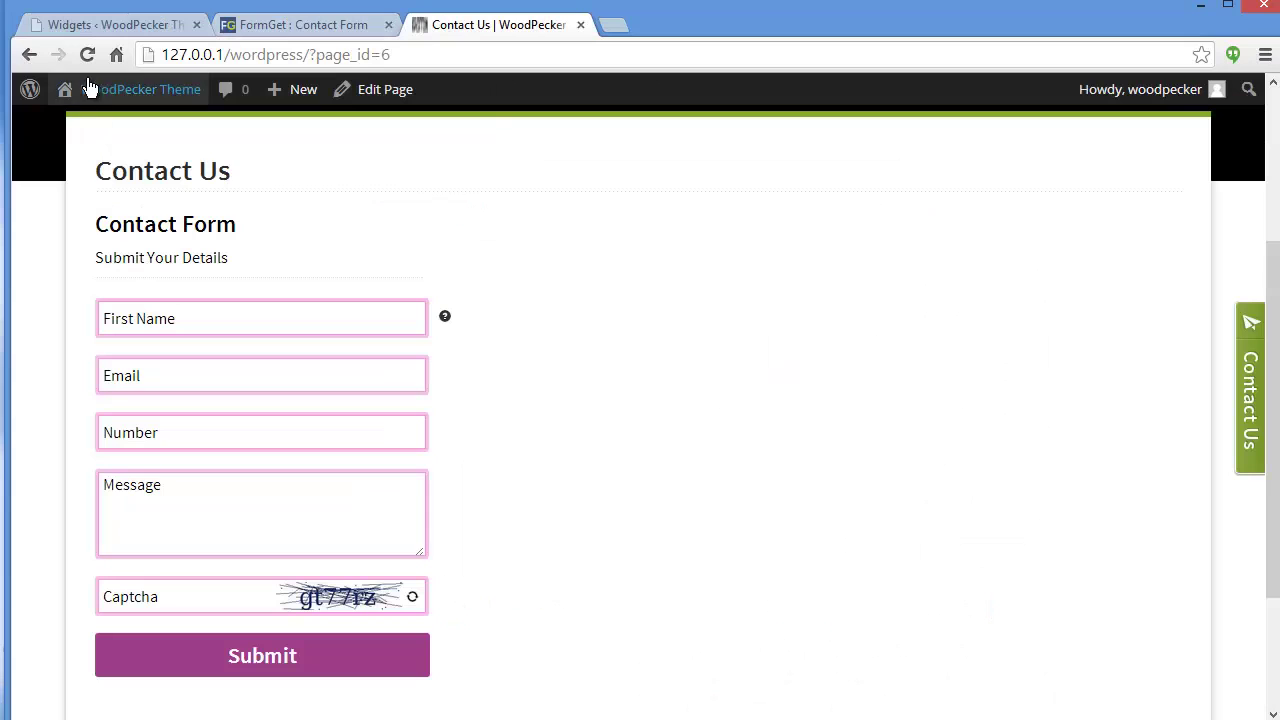
# Reload the site, check the purple form in the Albums page sidebar, and open the Contact Us tab popup.
pyautogui.press('F5')
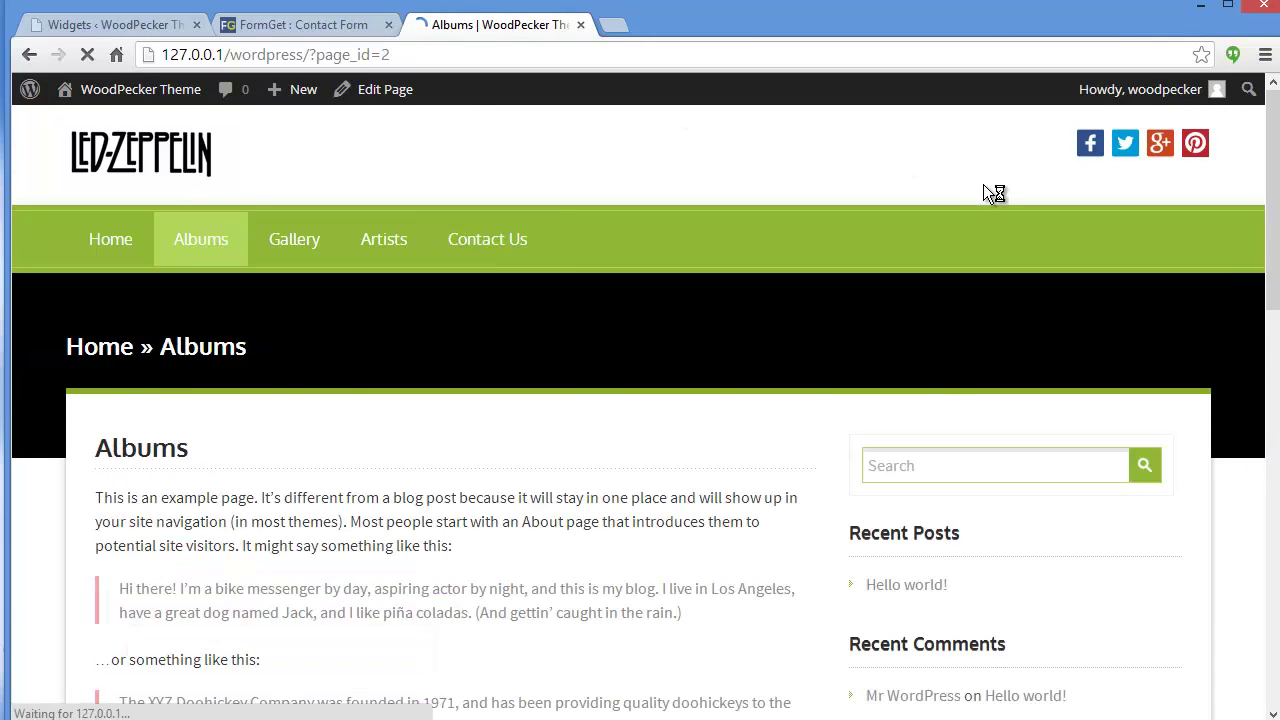
pyautogui.scroll(-1, 1276, 188)
pyautogui.moveTo(1276, 188); pyautogui.dragTo(1276, 500)
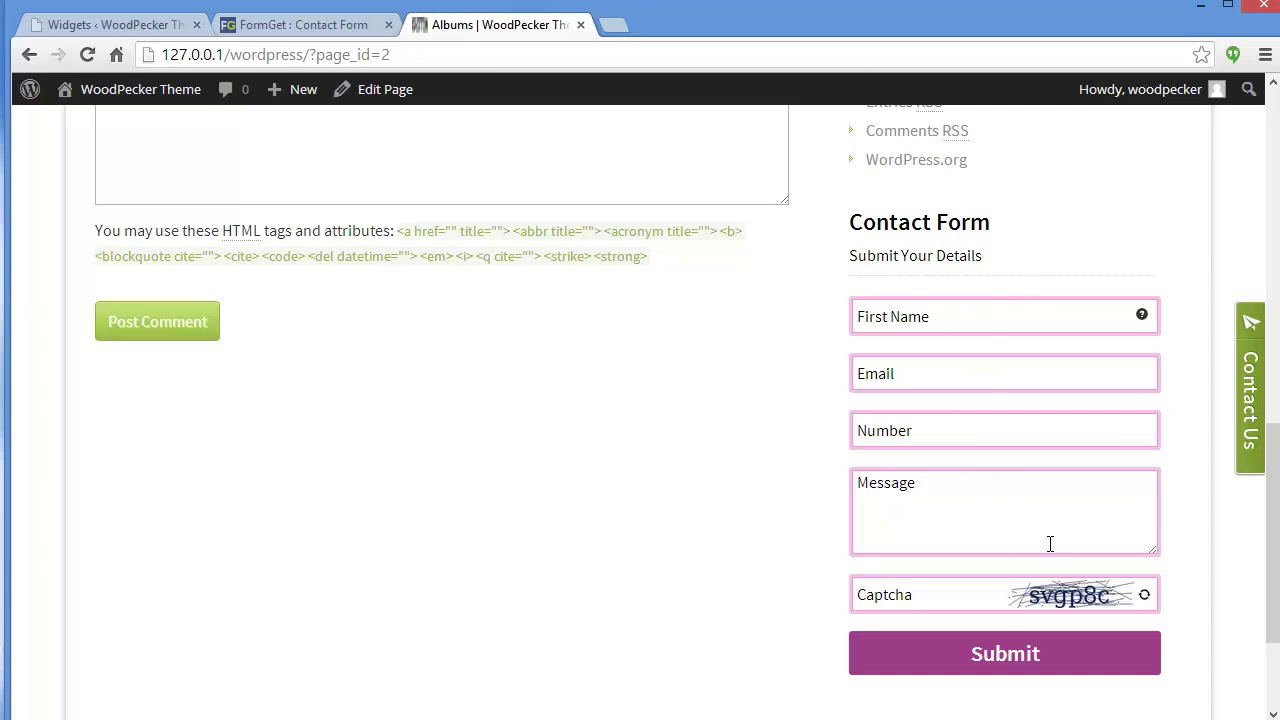
pyautogui.click(118, 25)
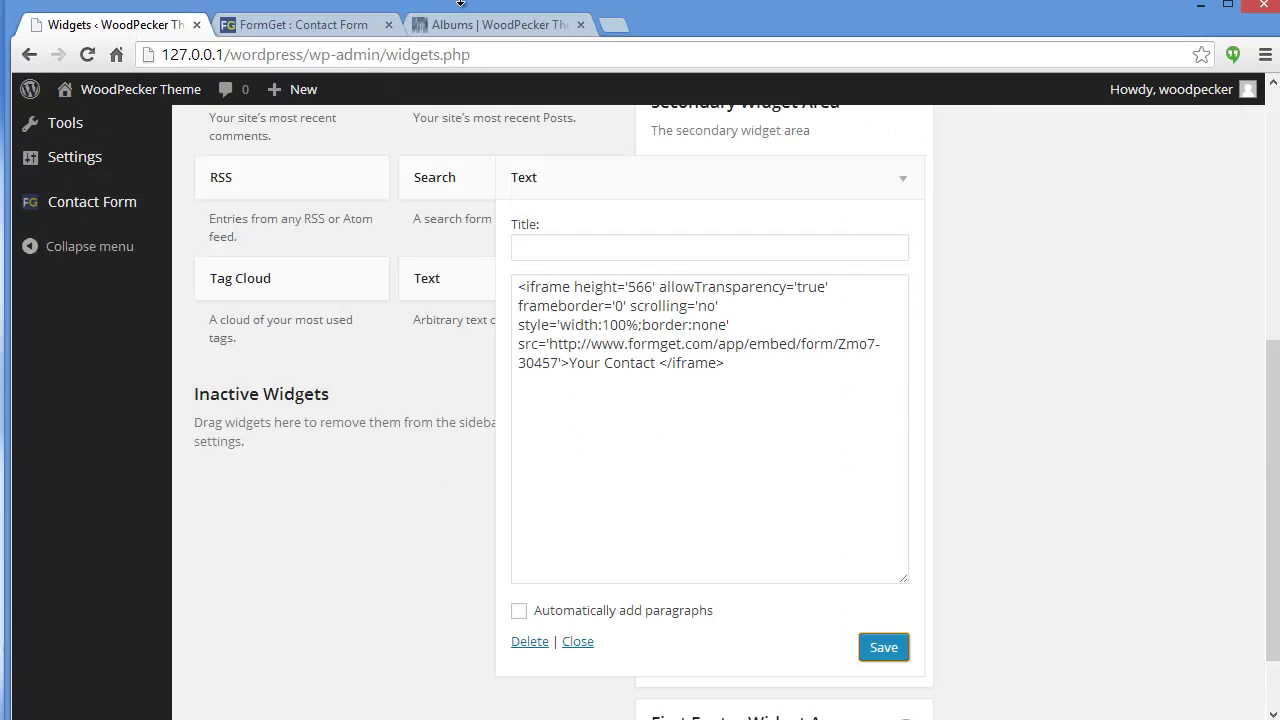
pyautogui.click(465, 24)
pyautogui.click(1249, 388)
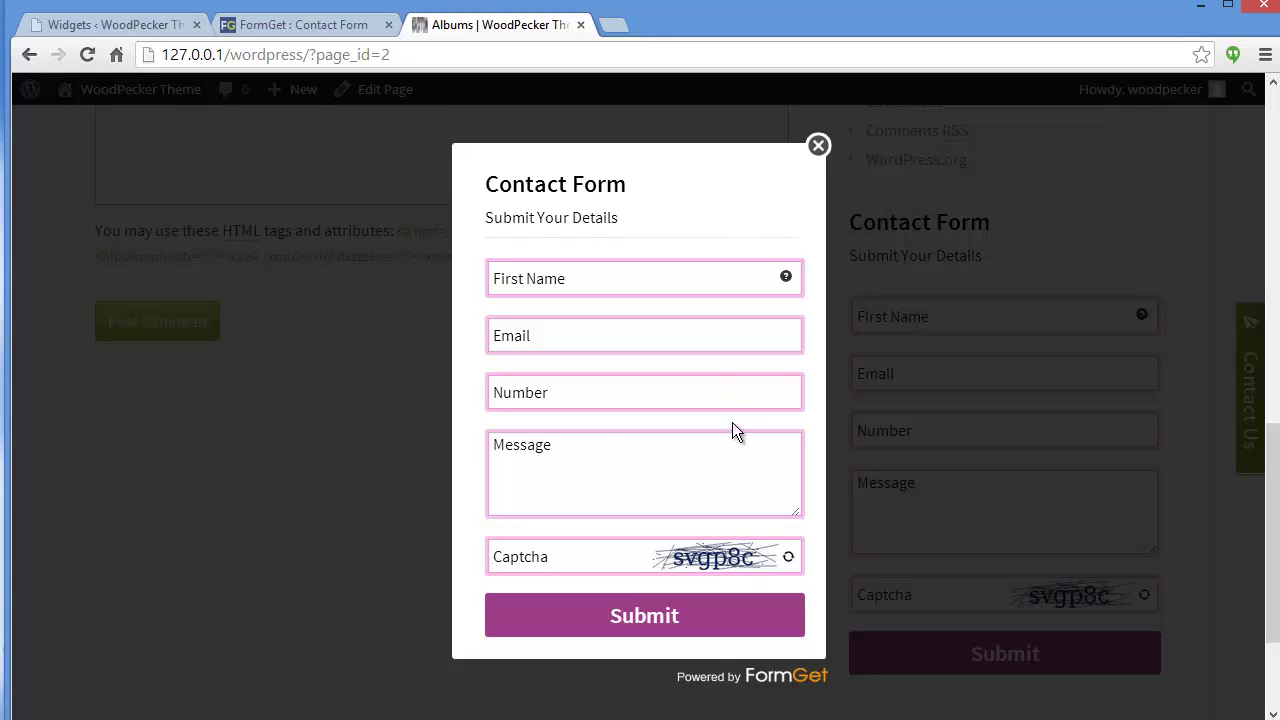
# Fill the popup form with a first name, e-mail, phone number and message 'I want to join your club'.
pyautogui.click(658, 277)
pyautogui.write('John')
pyautogui.press('Tab')
pyautogui.press('Tab')
pyautogui.write('111122222')
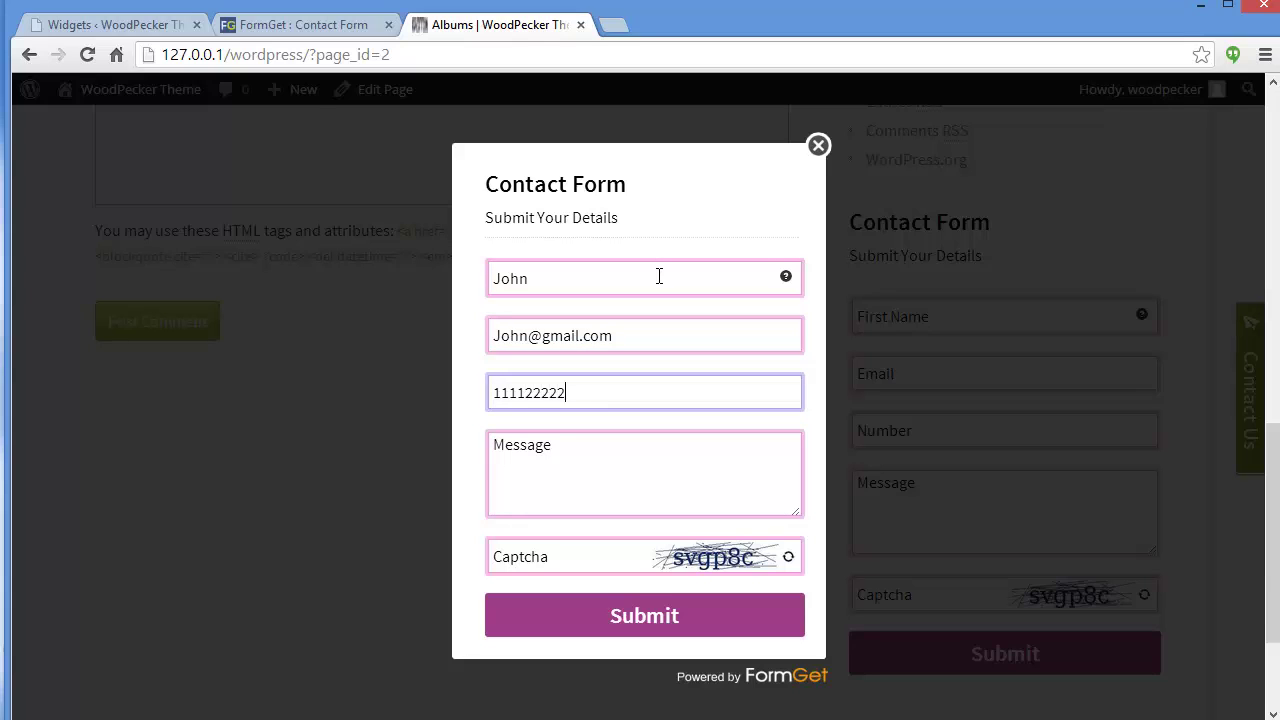
pyautogui.press('Tab')
pyautogui.write('I want to join your club')
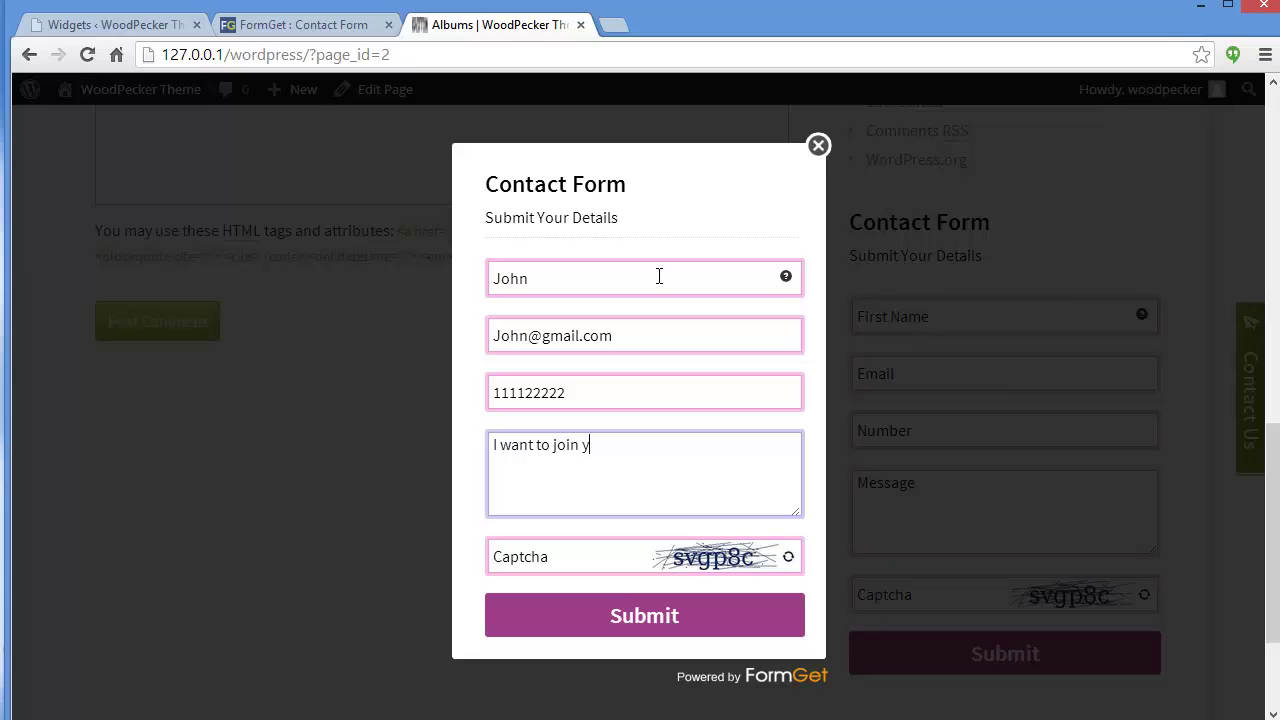
# Enter the captcha, submit the test entry, and return to the Widgets admin page.
pyautogui.click(595, 556)
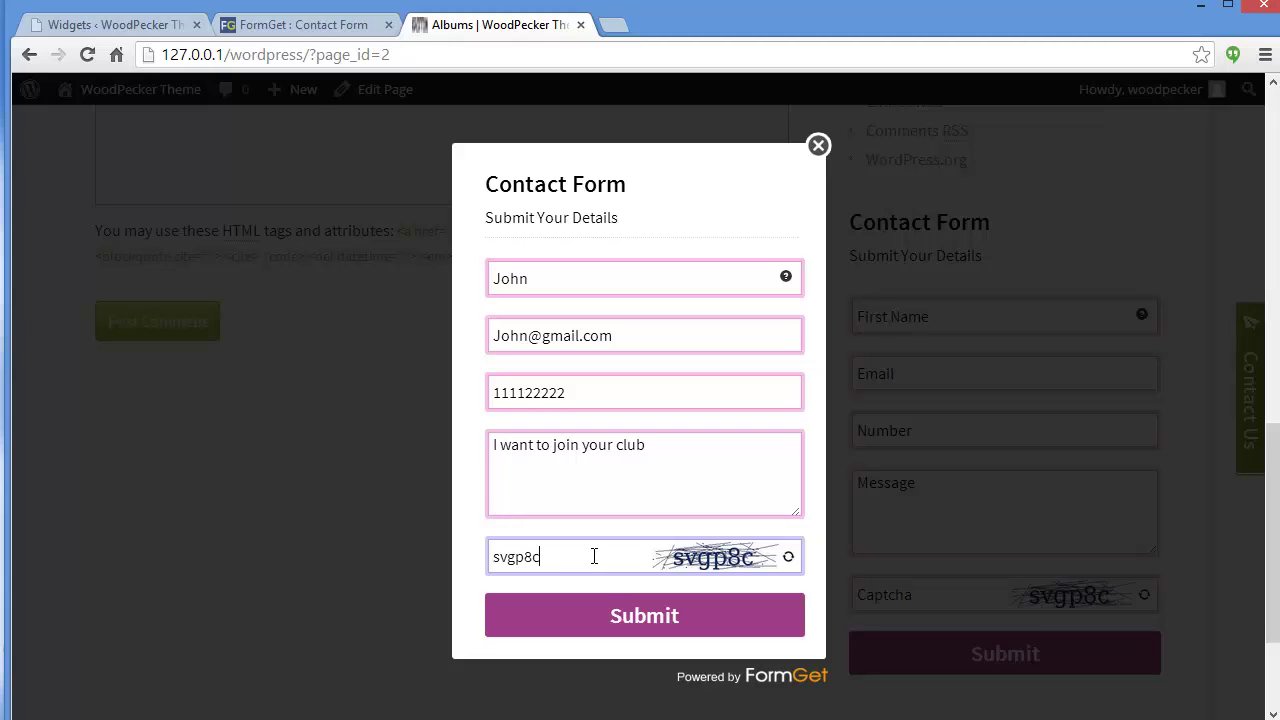
pyautogui.click(593, 614)
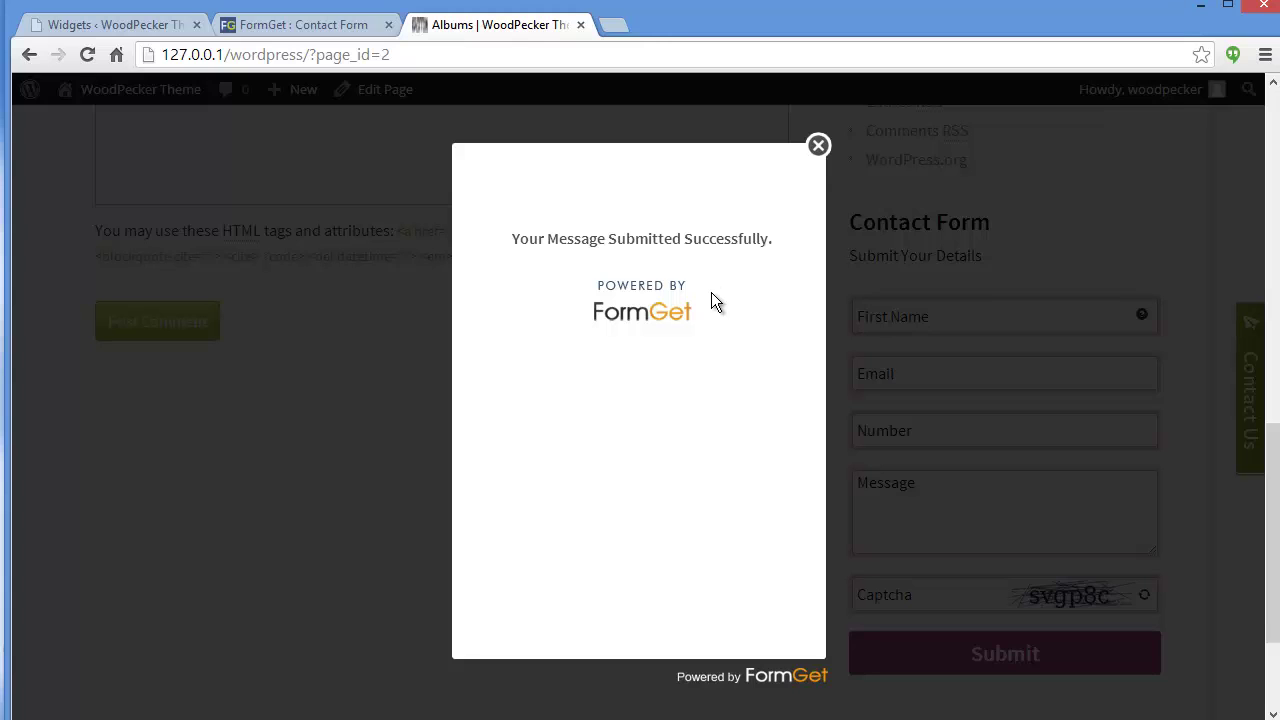
pyautogui.click(100, 26)
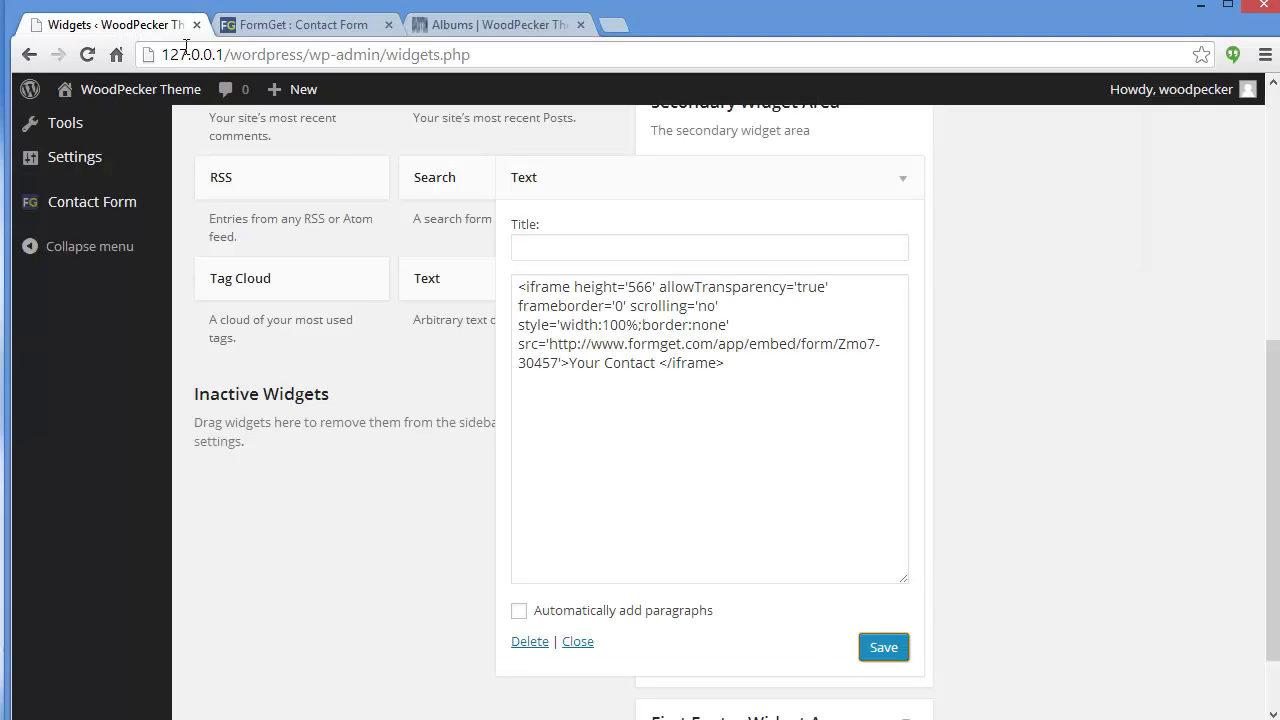
# Go from Contact Form to the FormGet Dashboard and open View Entries for the contact form.
pyautogui.click(47, 214)
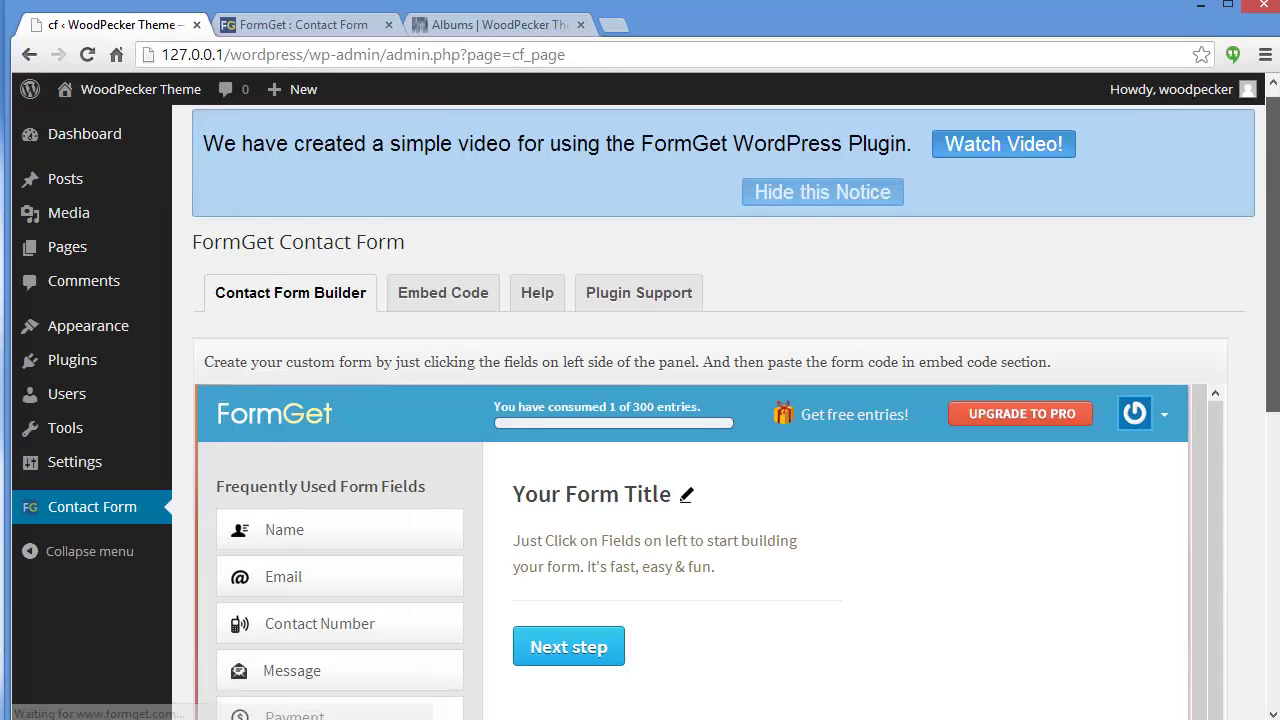
pyautogui.scroll(-3, 1240, 330)
pyautogui.moveTo(1134, 270)
pyautogui.click(1058, 319)
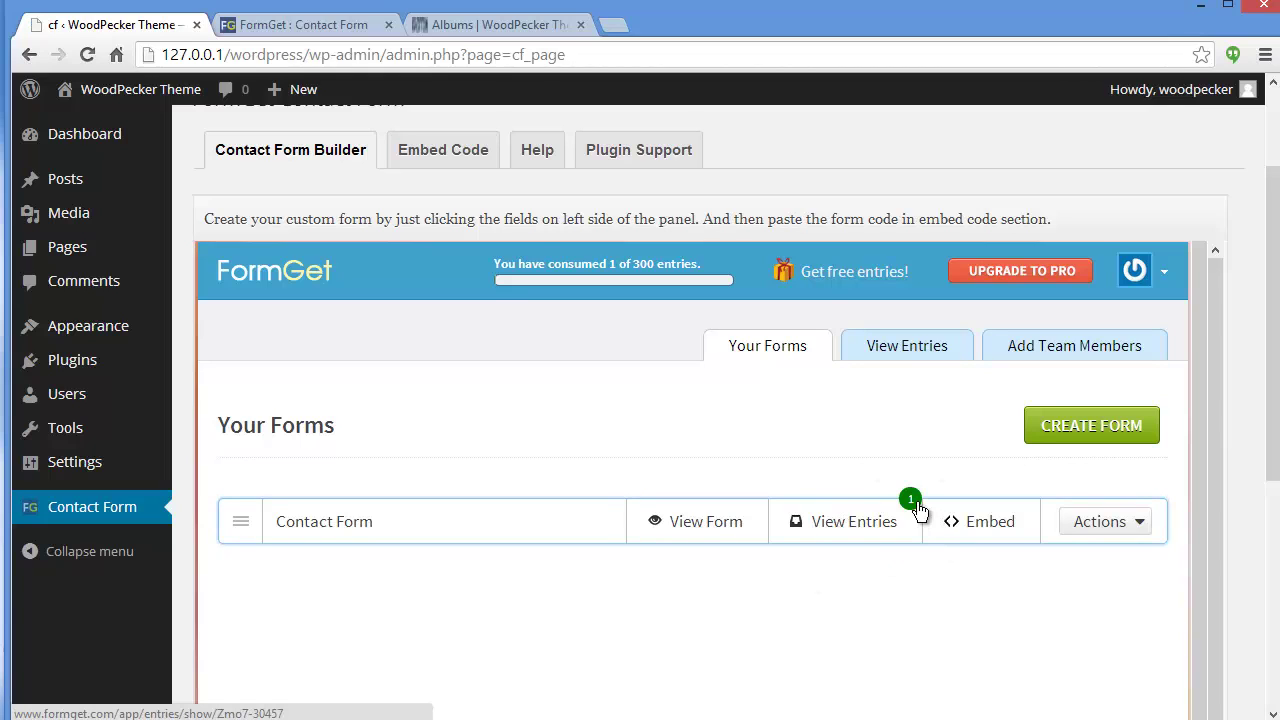
pyautogui.click(857, 526)
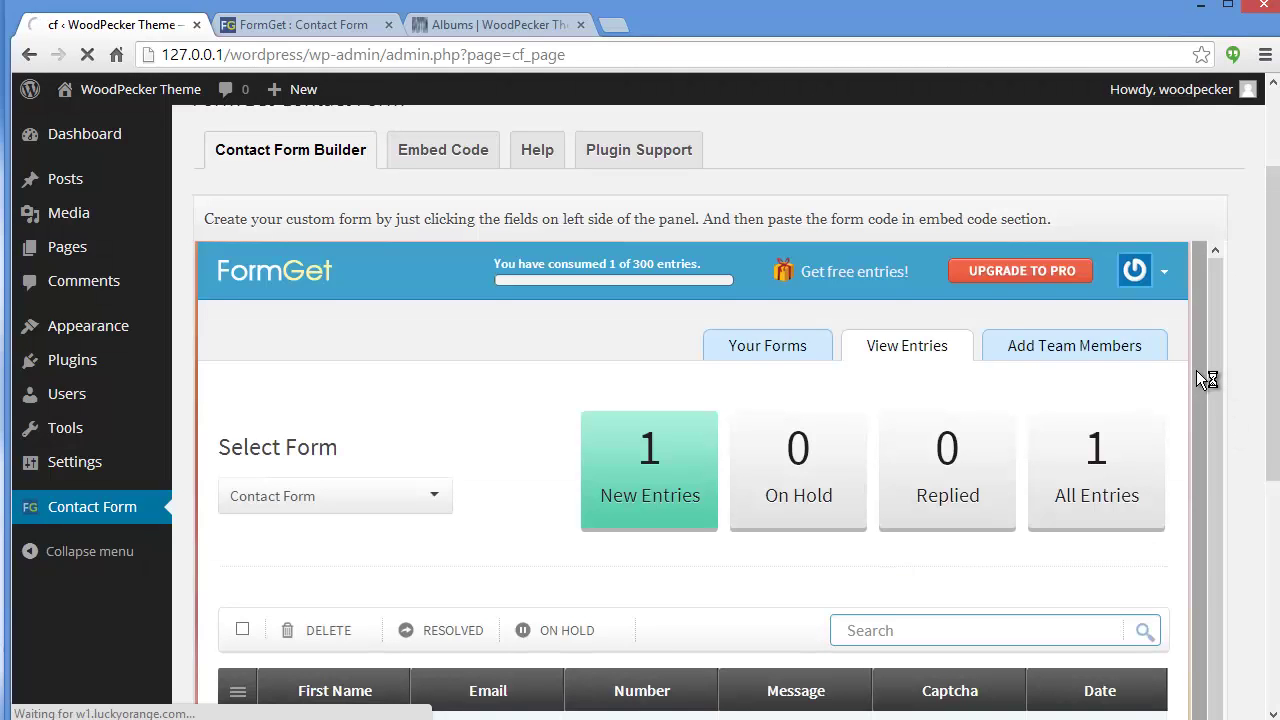
pyautogui.scroll(-1, 1205, 432)
pyautogui.scroll(-2, 1188, 504)
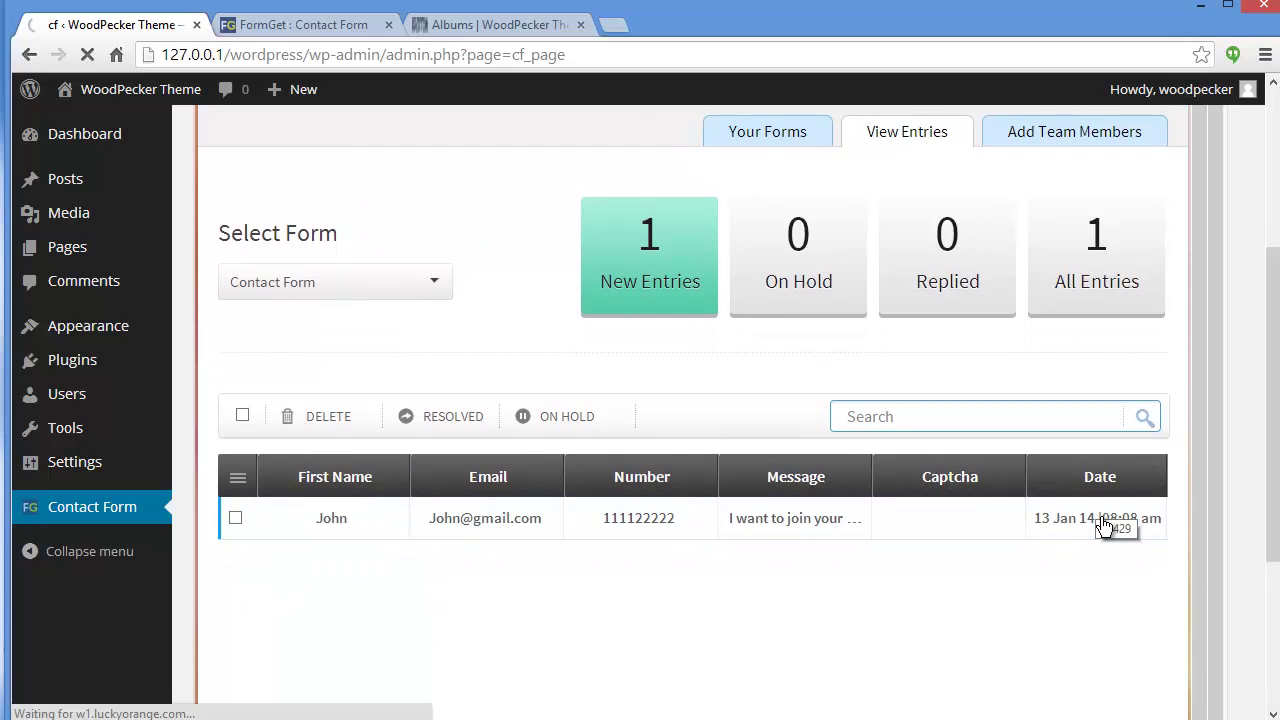
# Open the test entry, check its Reply to Entry Sender editor, then return to the entries list.
pyautogui.click(349, 528)
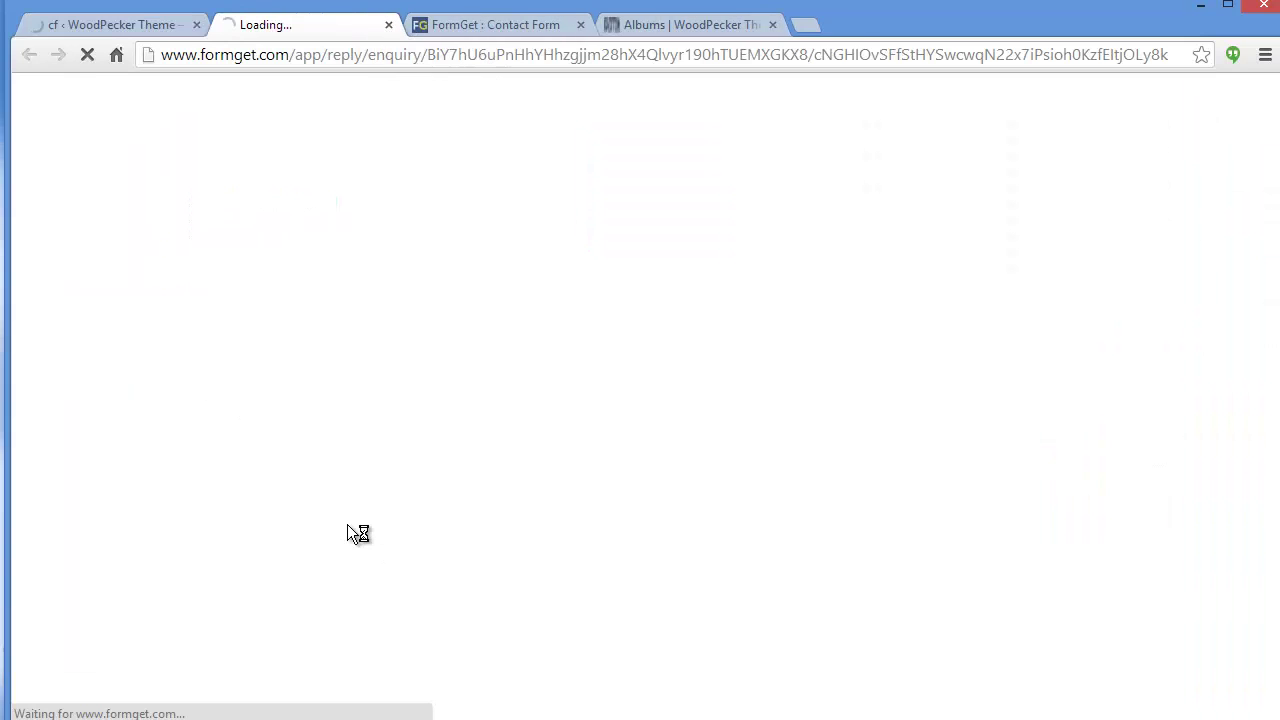
pyautogui.moveTo(1274, 251); pyautogui.dragTo(1276, 337)
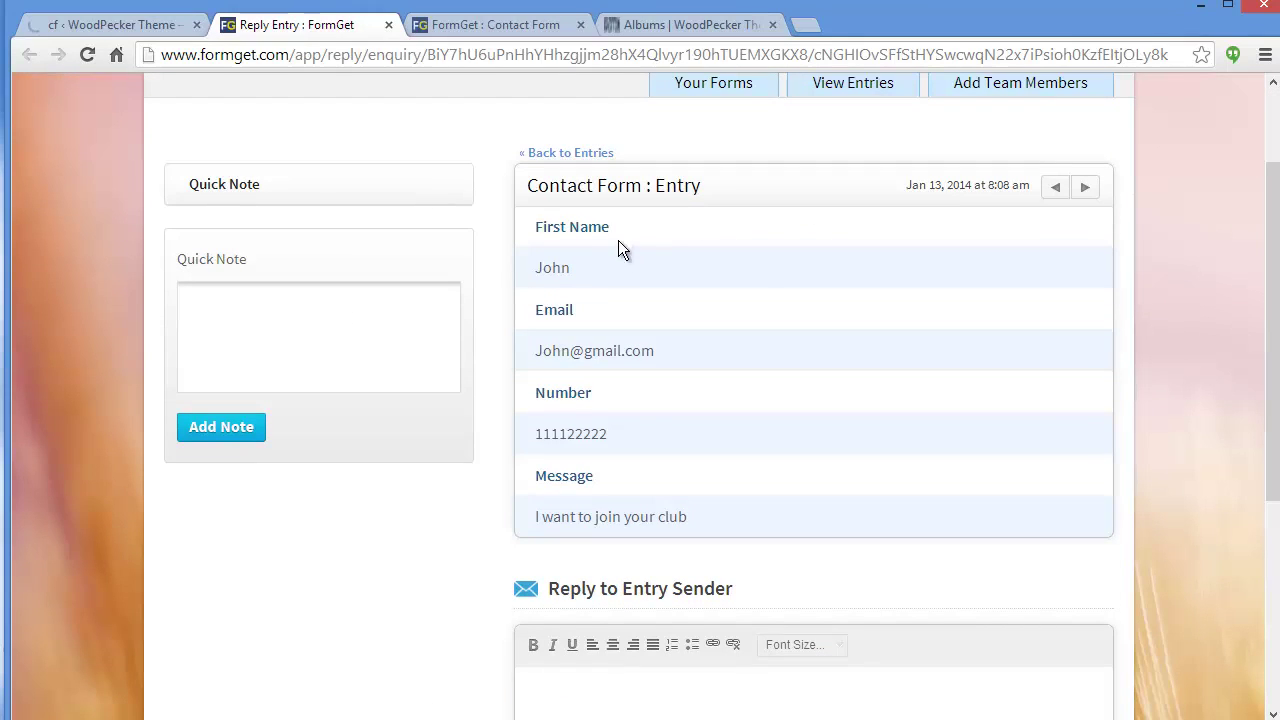
pyautogui.scroll(-3, 943, 491)
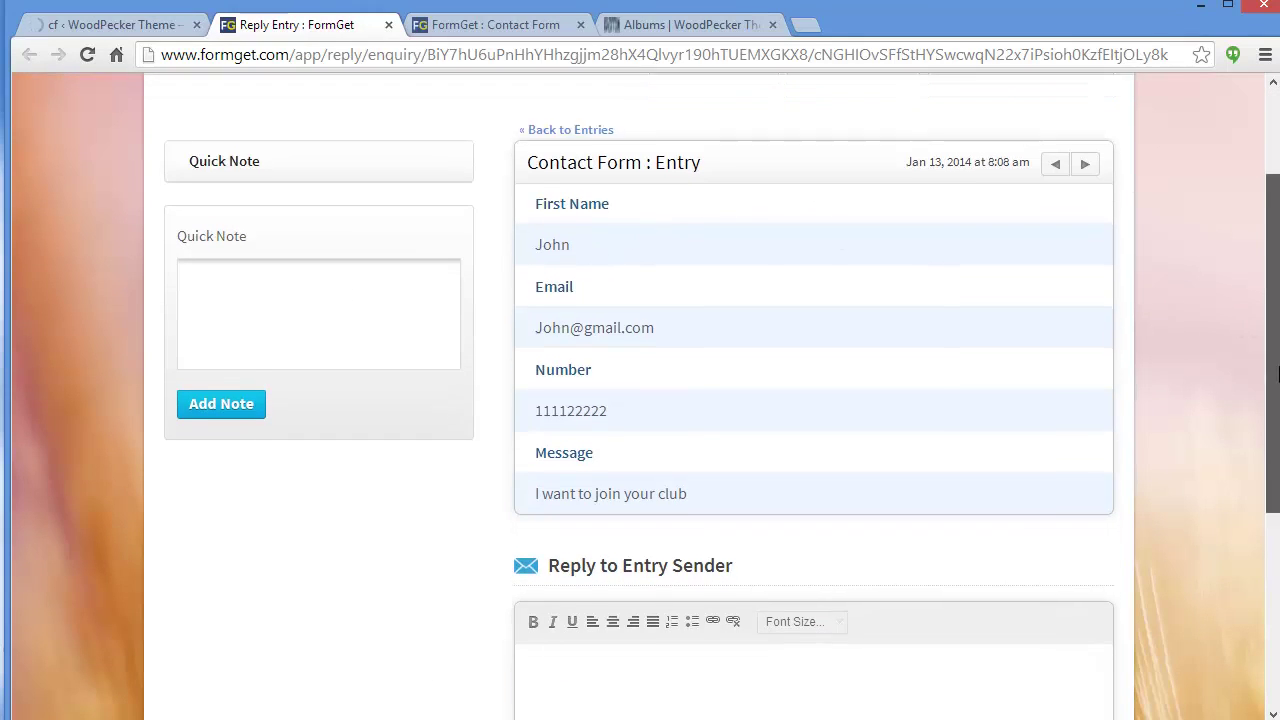
pyautogui.click(752, 521)
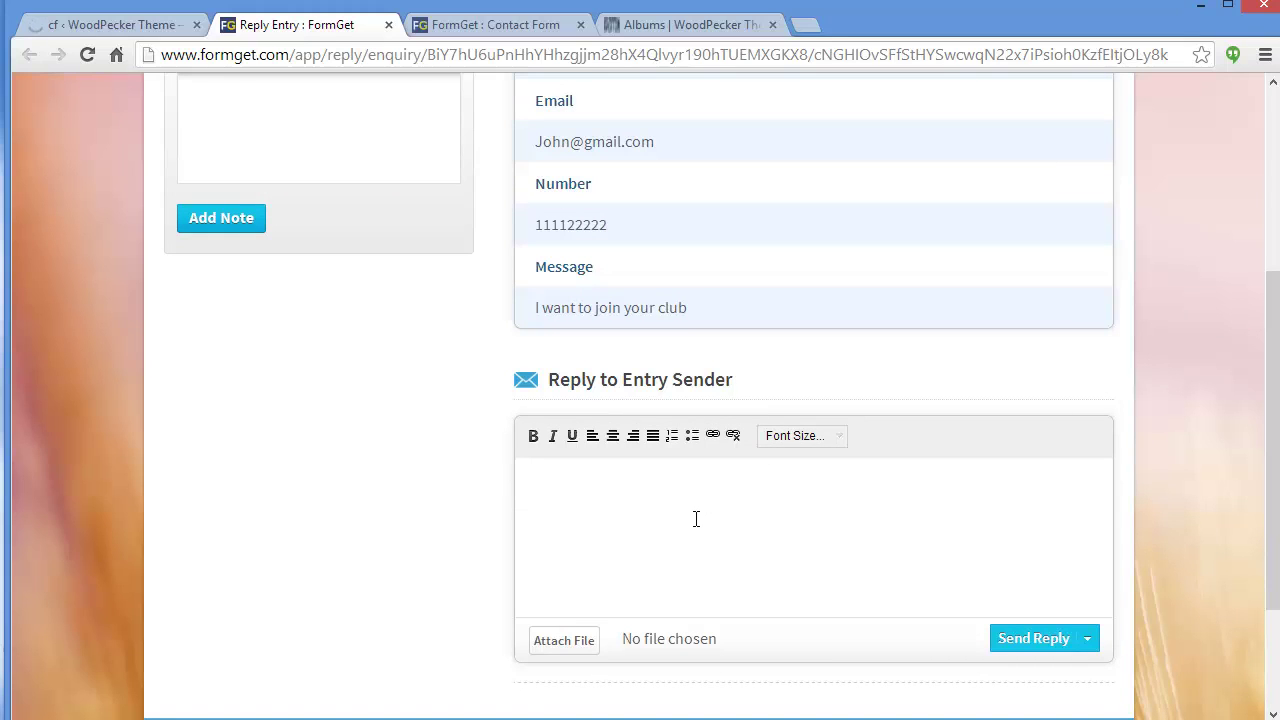
pyautogui.click(129, 28)
pyautogui.moveTo(1278, 311); pyautogui.dragTo(1278, 232)
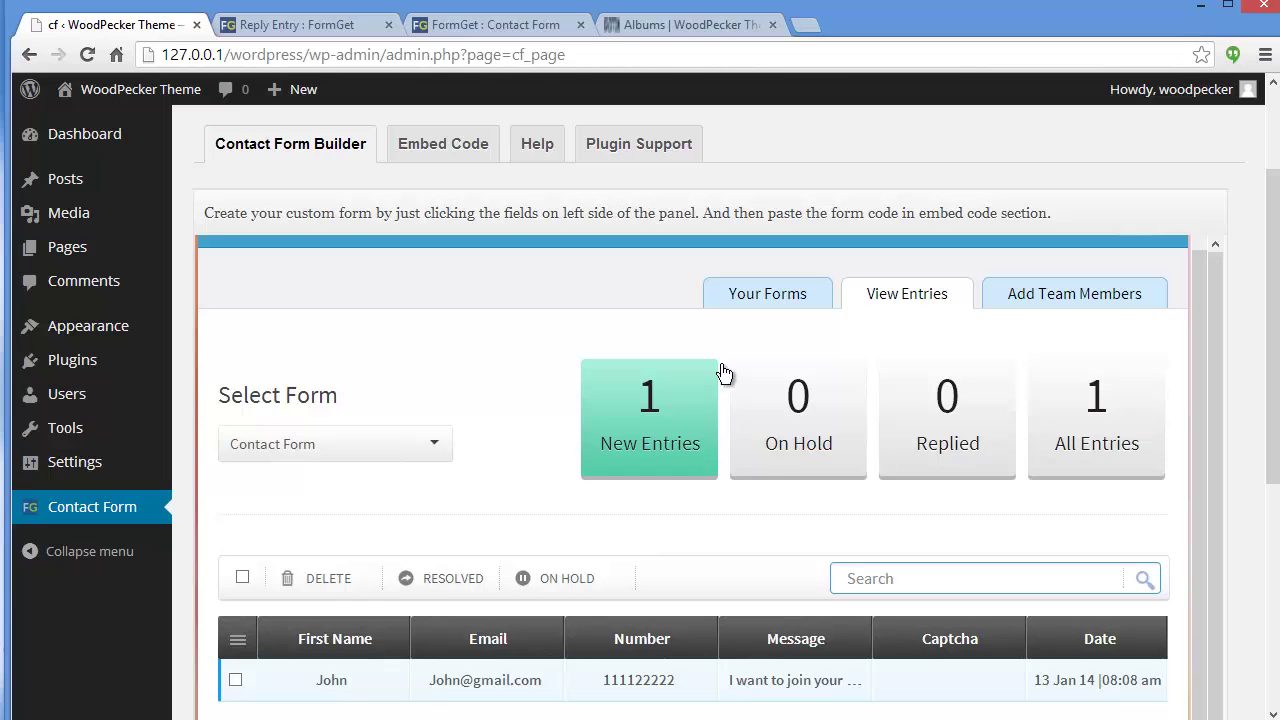
# Close the success confirmation on the Albums page and navigate to the site's Contact Us page.
pyautogui.click(690, 24)
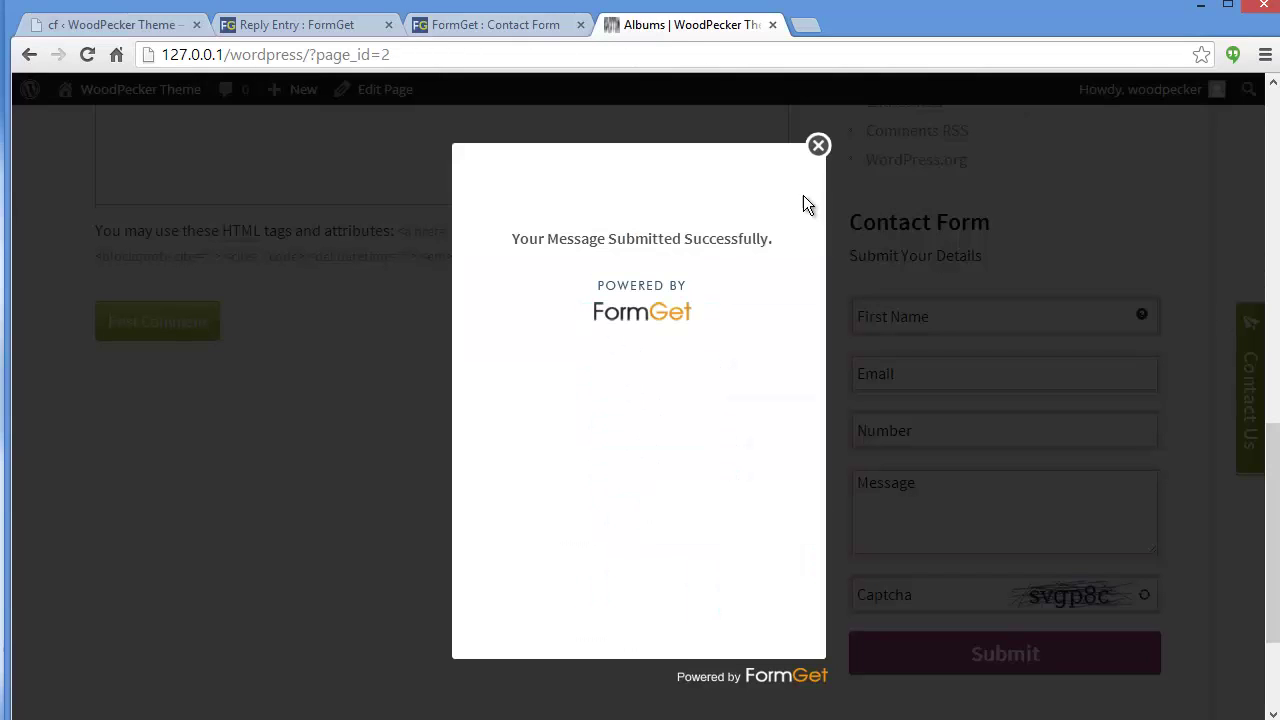
pyautogui.click(815, 145)
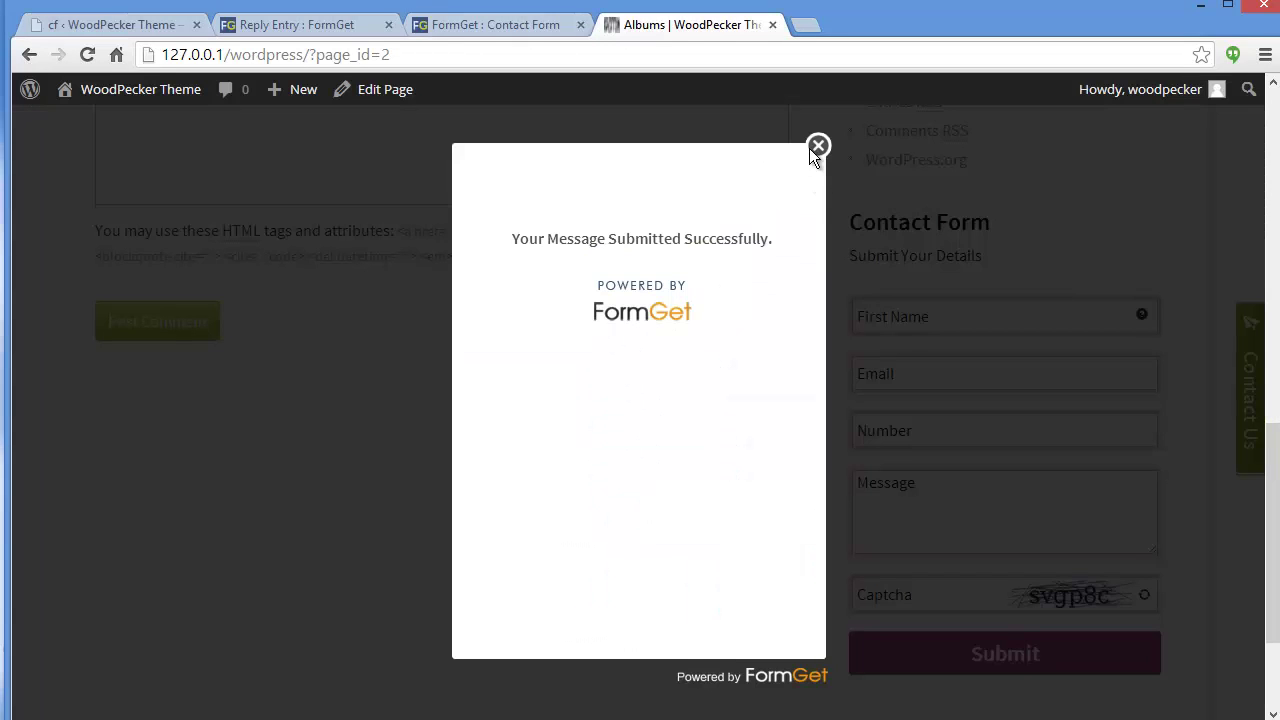
pyautogui.click(817, 144)
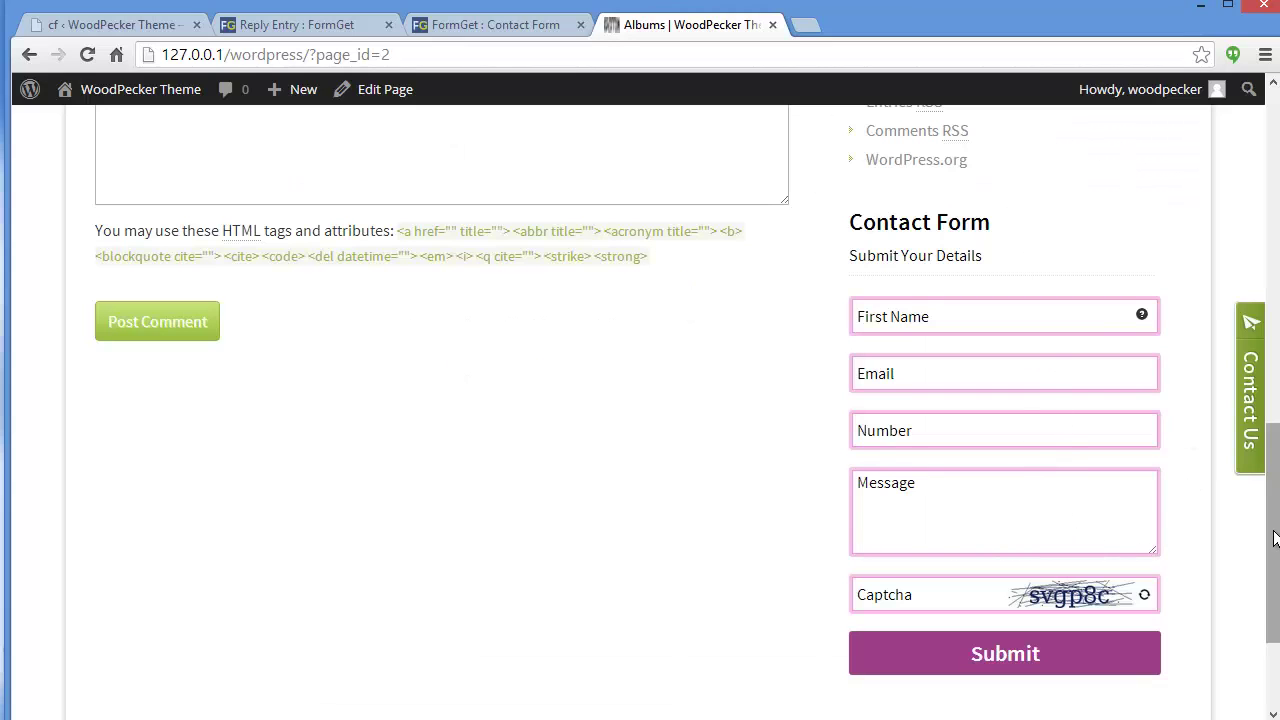
pyautogui.moveTo(1273, 500); pyautogui.dragTo(1262, 168)
pyautogui.click(465, 248)
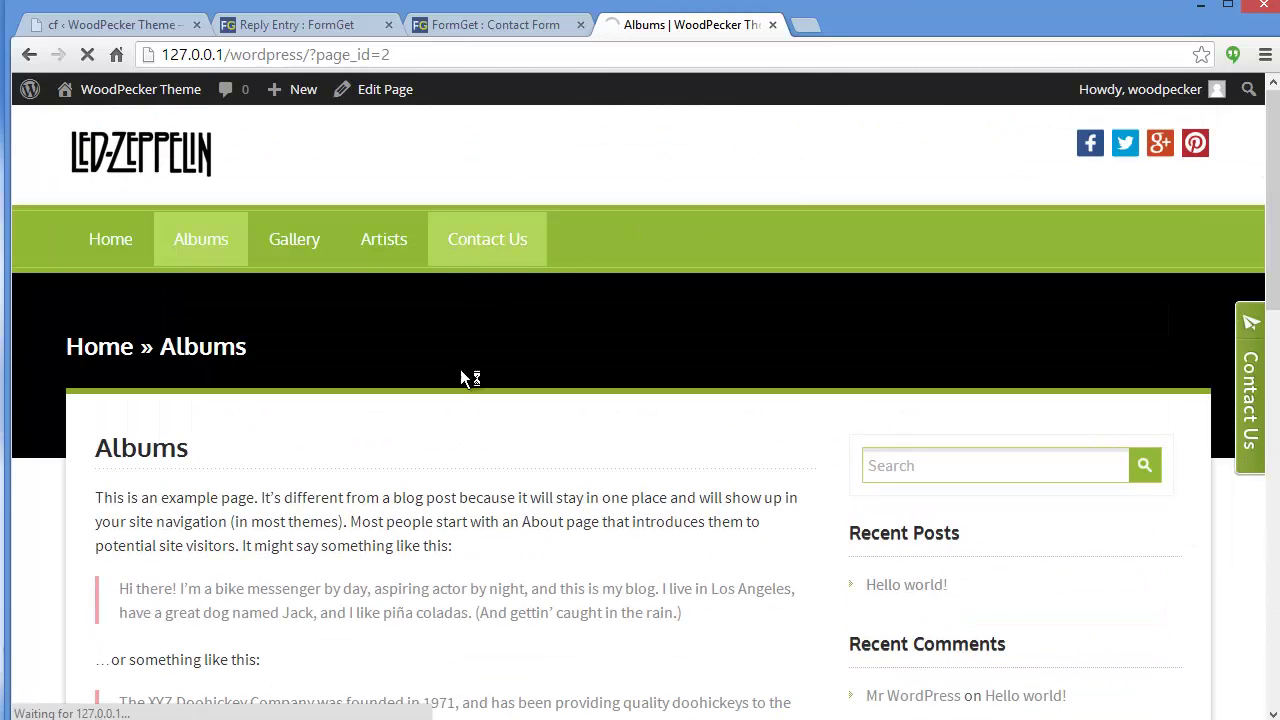
pyautogui.scroll(-2, 471, 511)
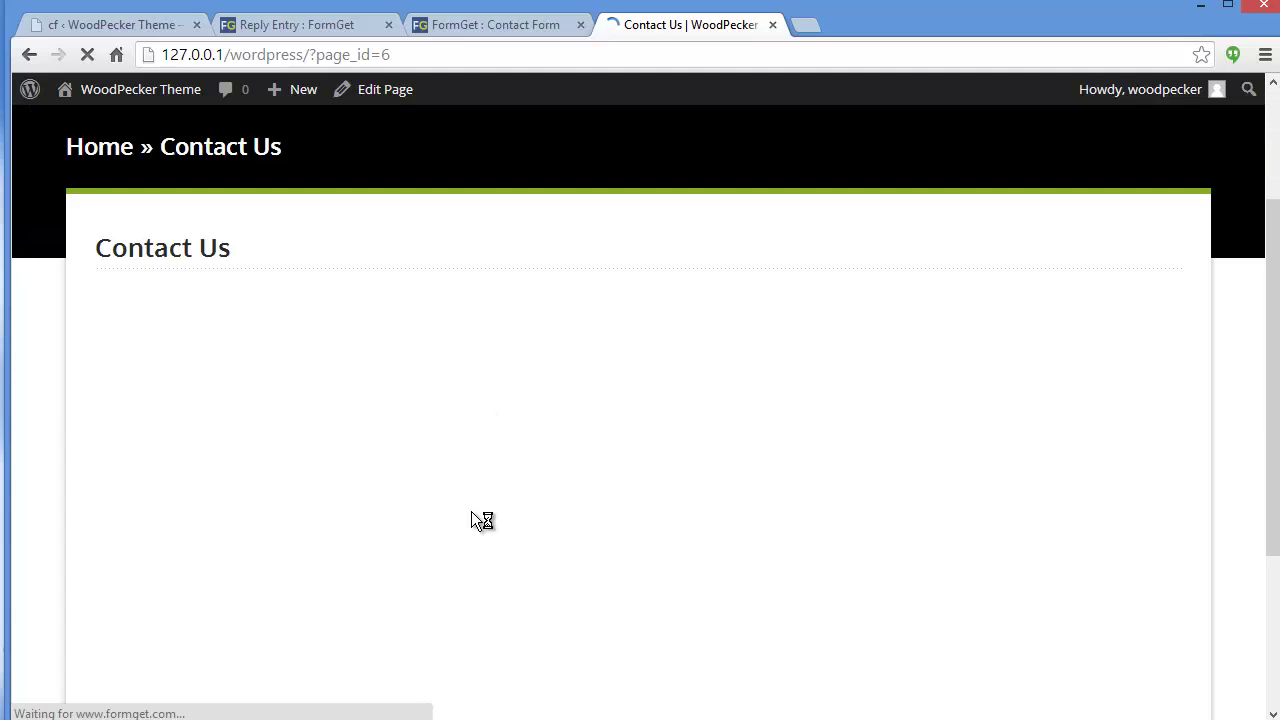